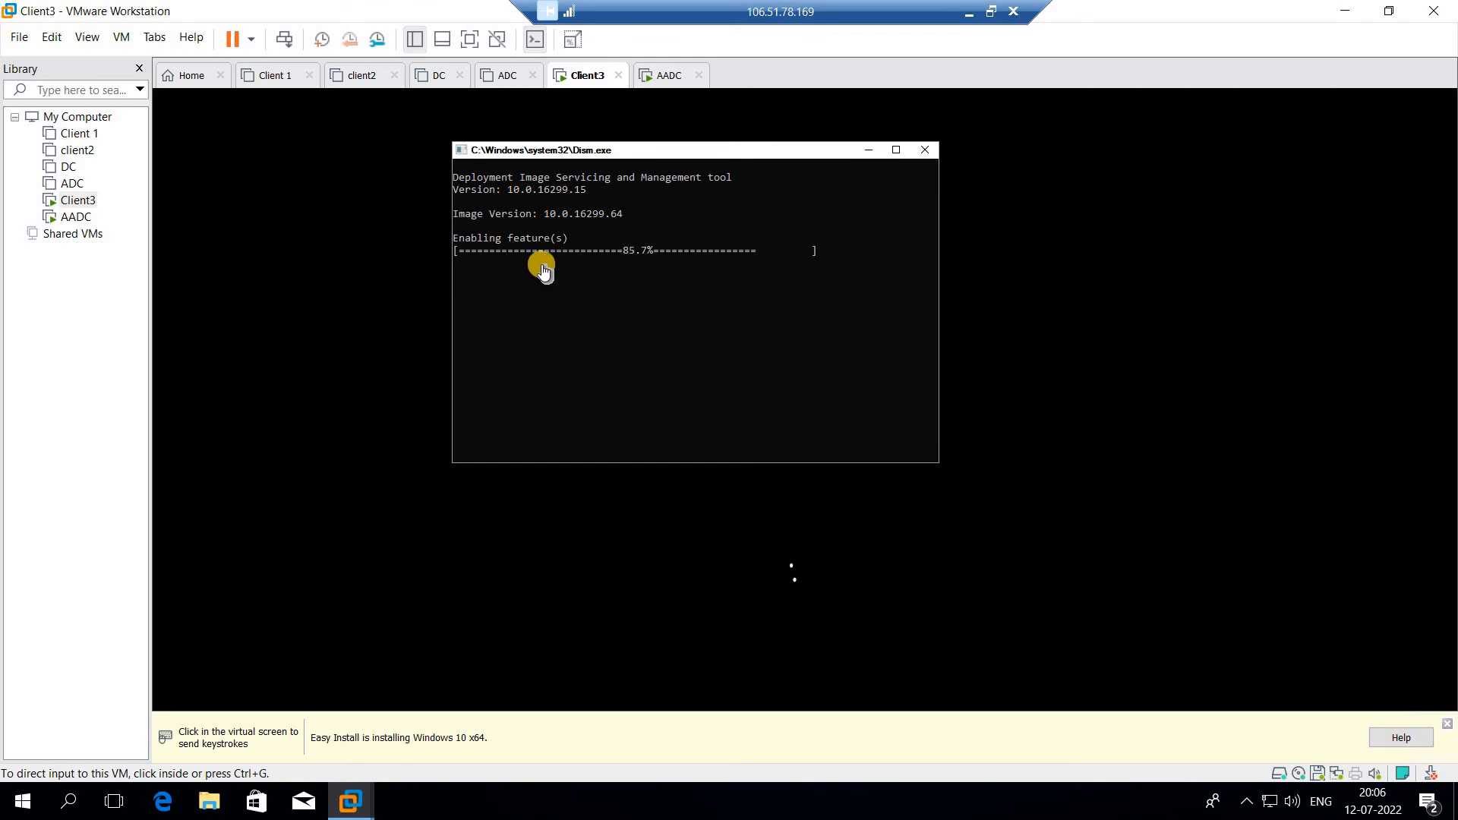
- Check on the AADC machine's boot, then return to Client3 in the restored remote session
{"action": "left_click", "coordinate": [658, 79]}
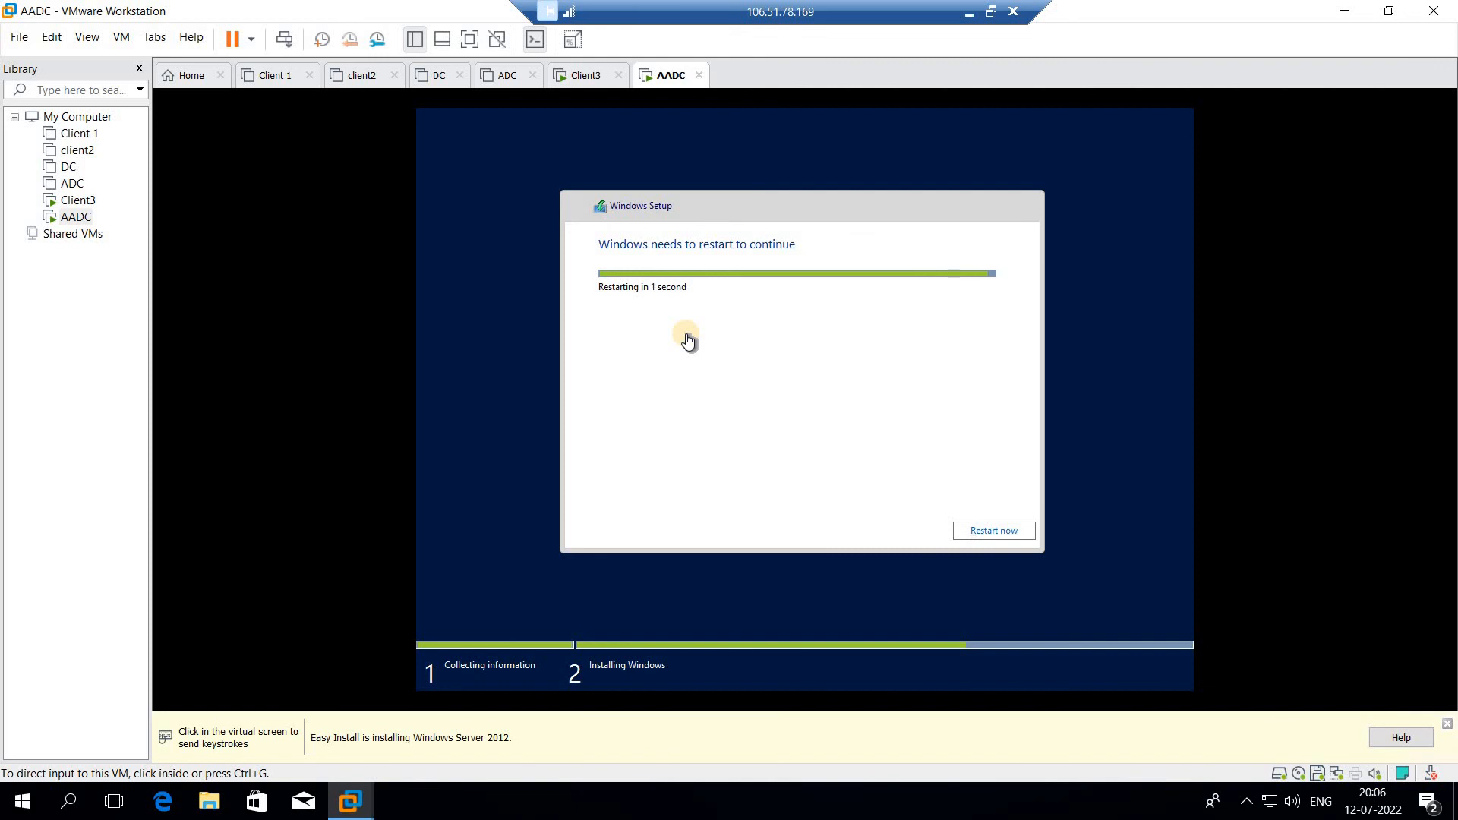
{"action": "left_click", "coordinate": [969, 12]}
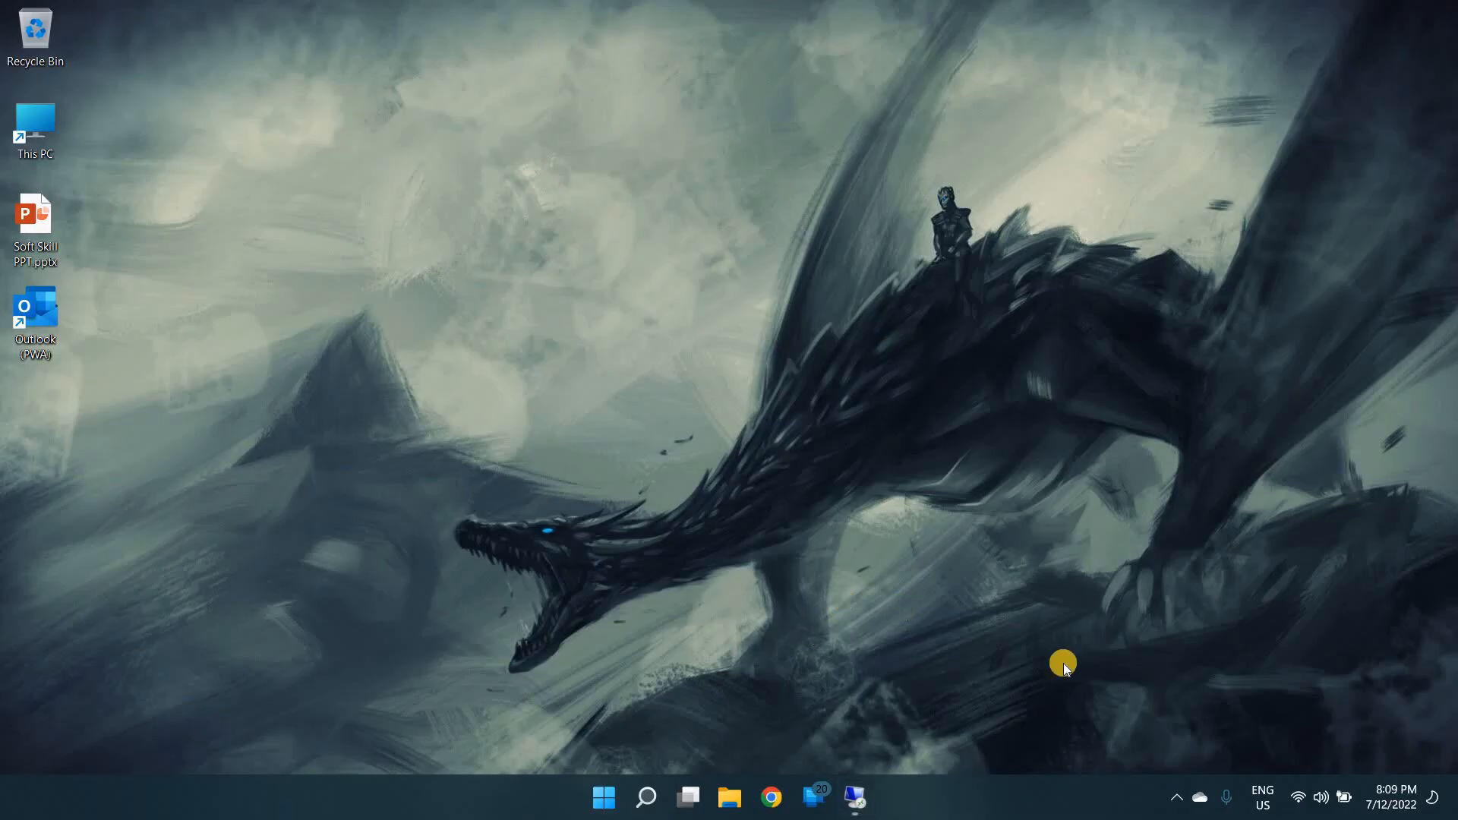
{"action": "left_click", "coordinate": [1177, 797]}
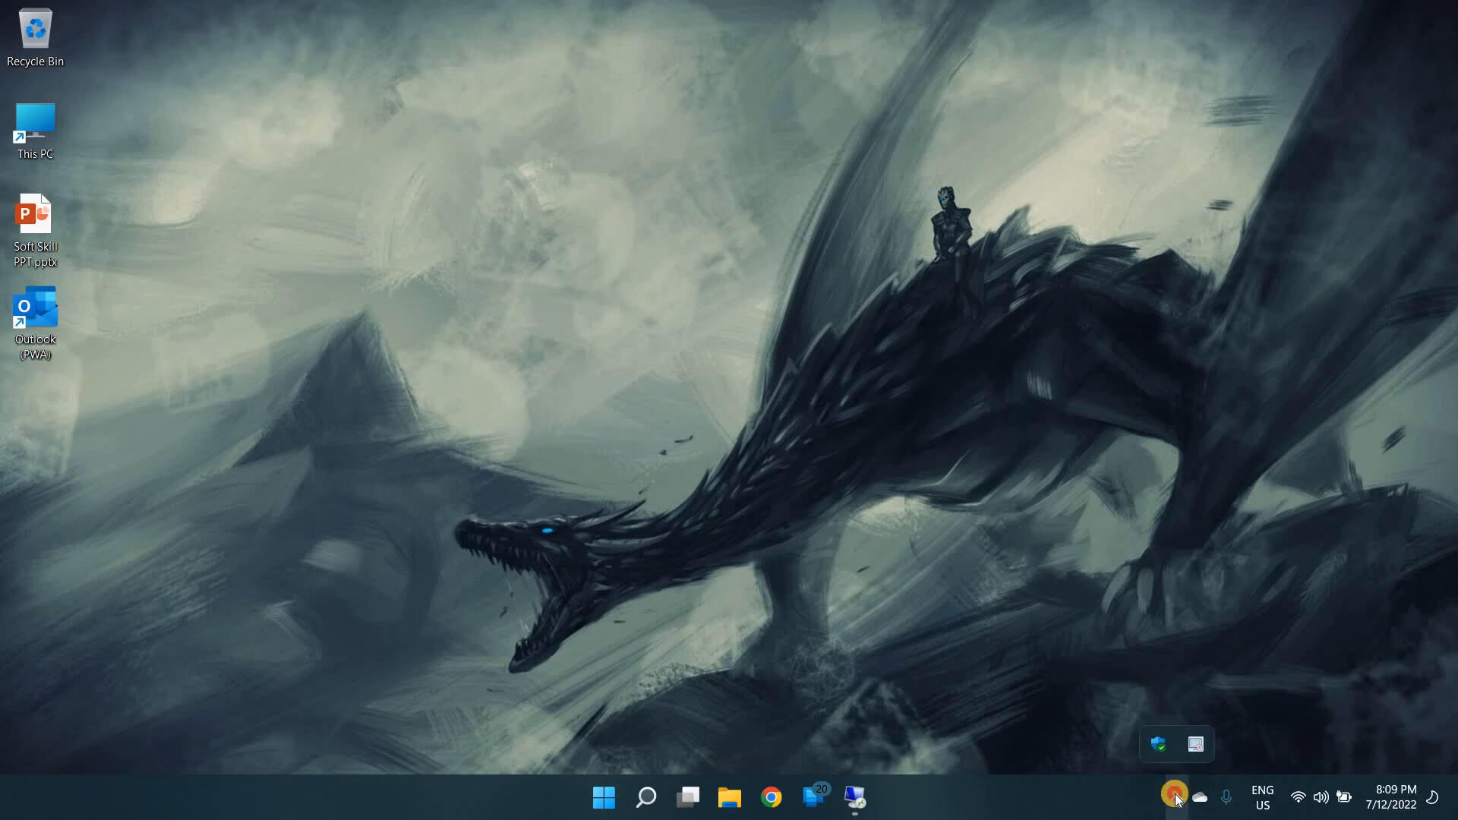
{"action": "left_click", "coordinate": [855, 797]}
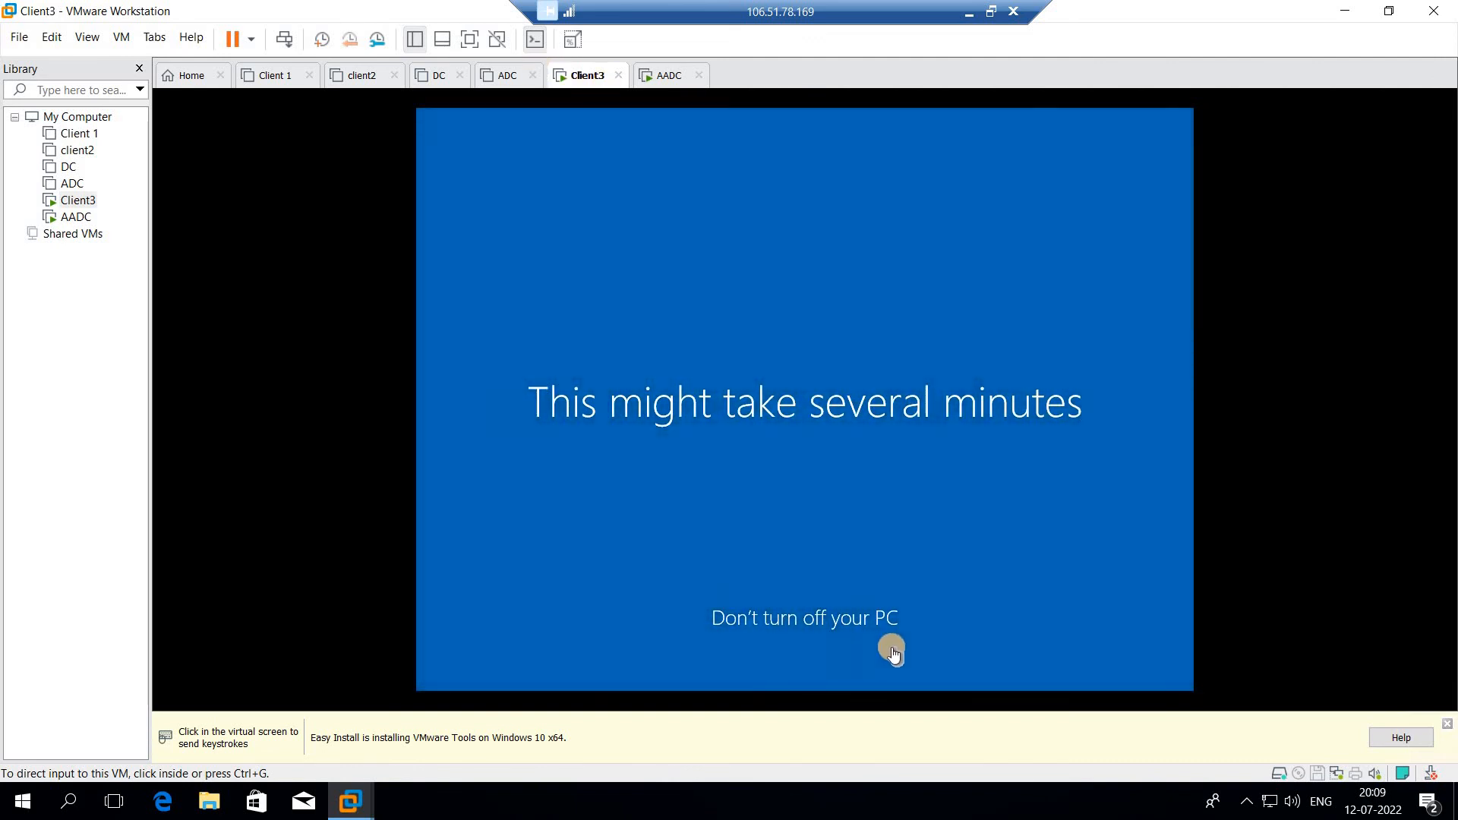
{"action": "left_click", "coordinate": [658, 79]}
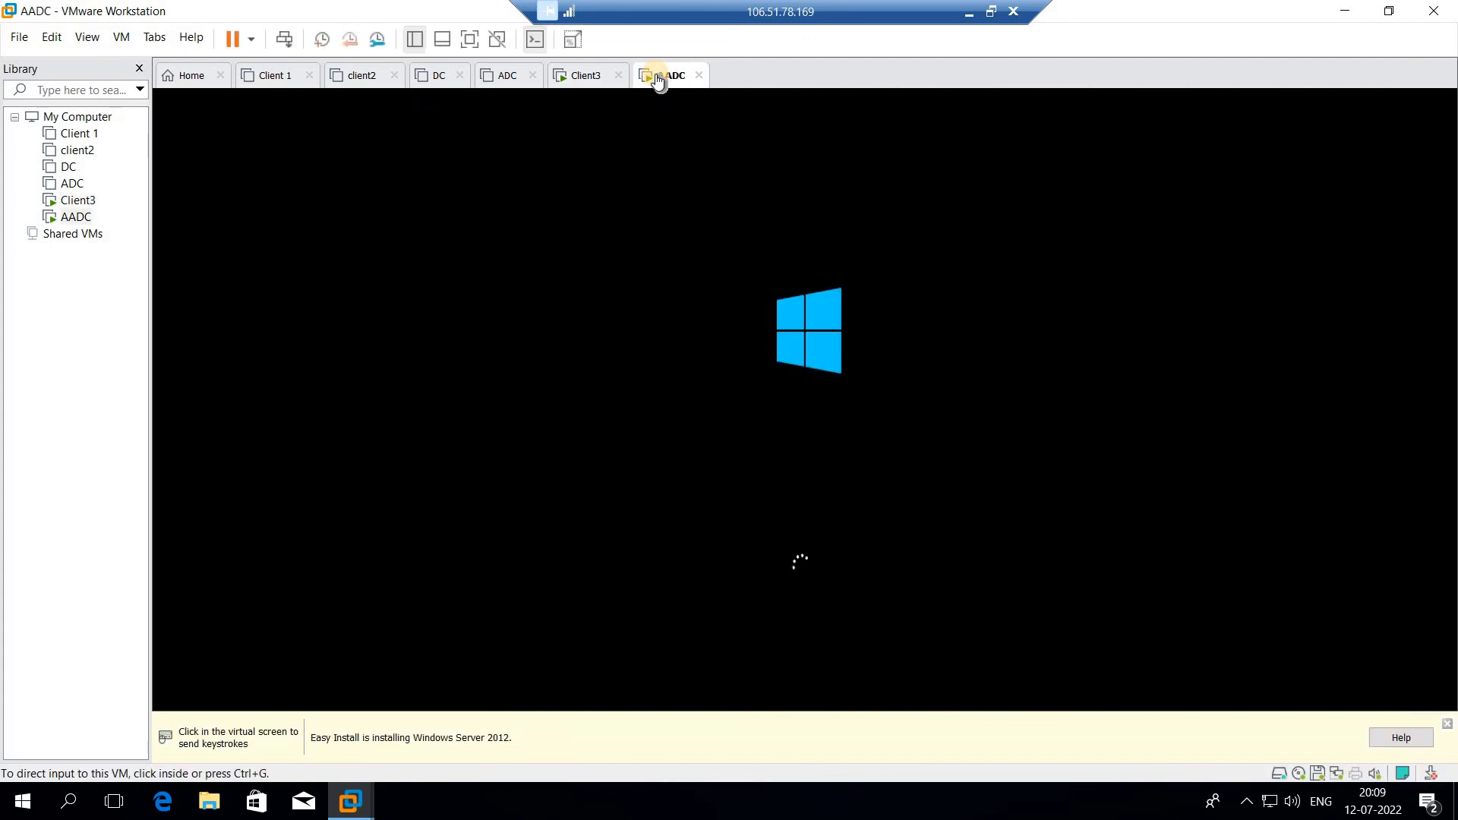
{"action": "left_click", "coordinate": [848, 192]}
{"action": "left_click", "coordinate": [575, 80]}
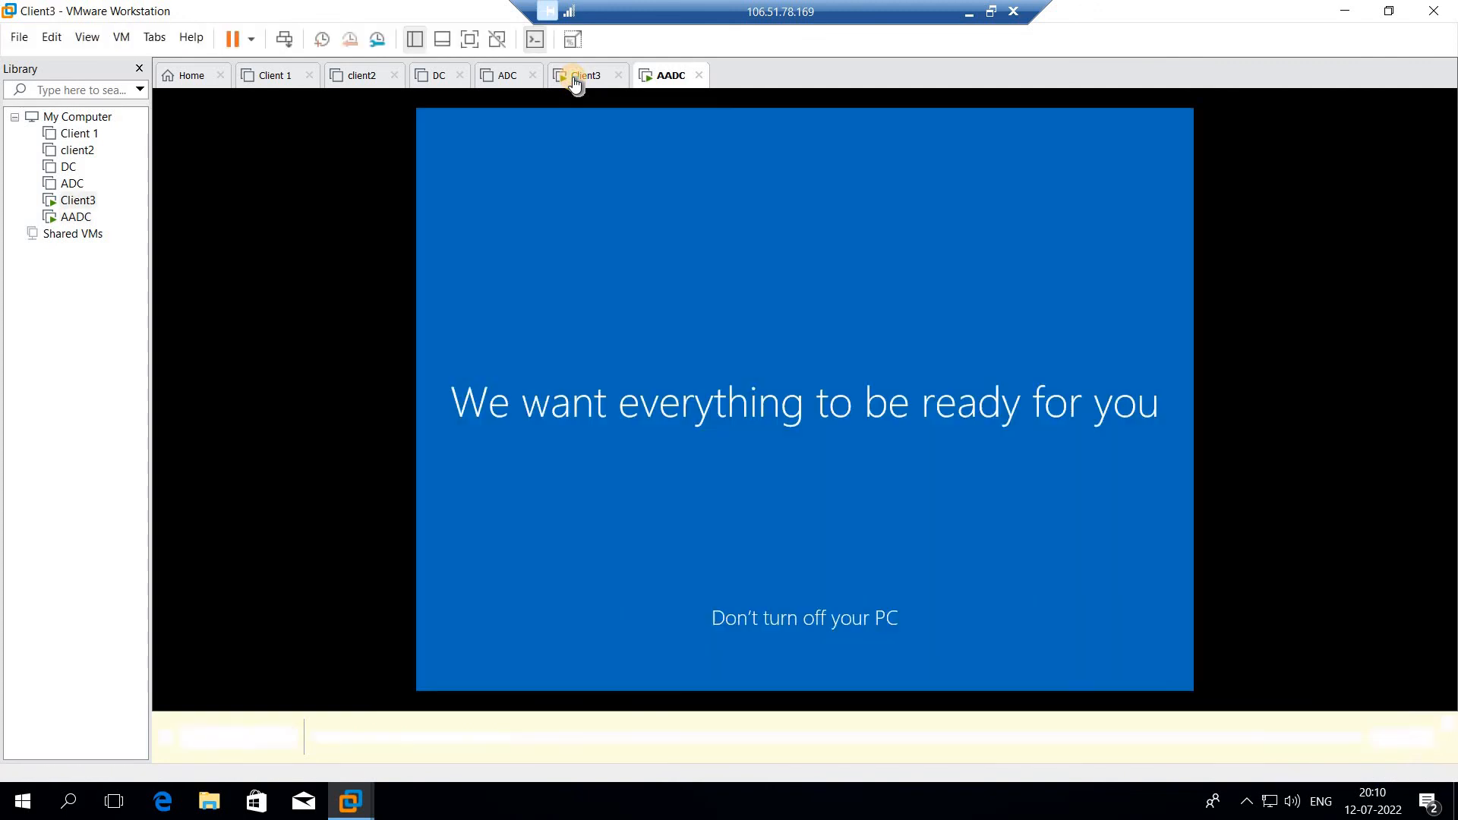
{"action": "left_click", "coordinate": [963, 15]}
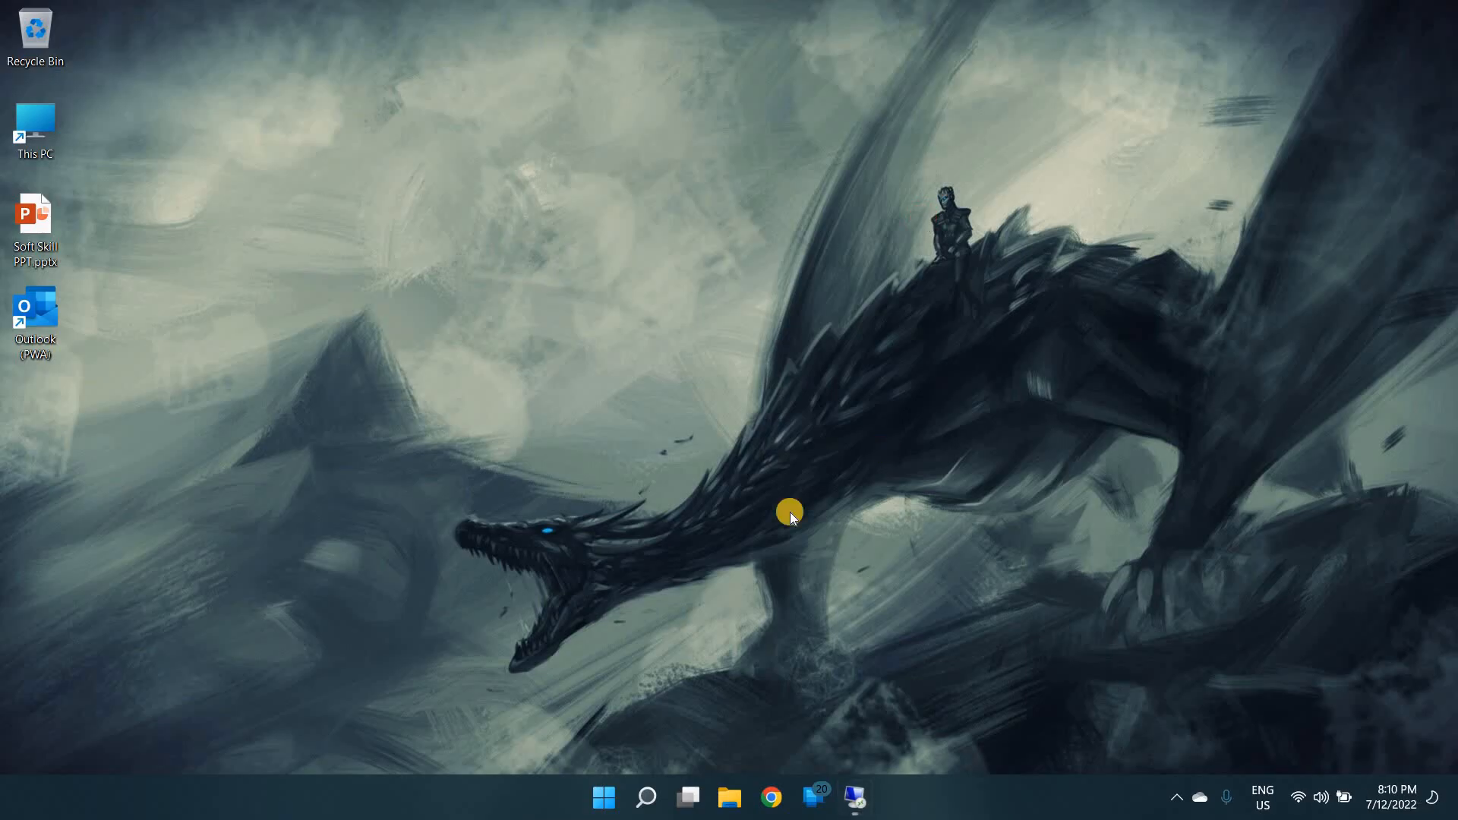
{"action": "left_click", "coordinate": [852, 798]}
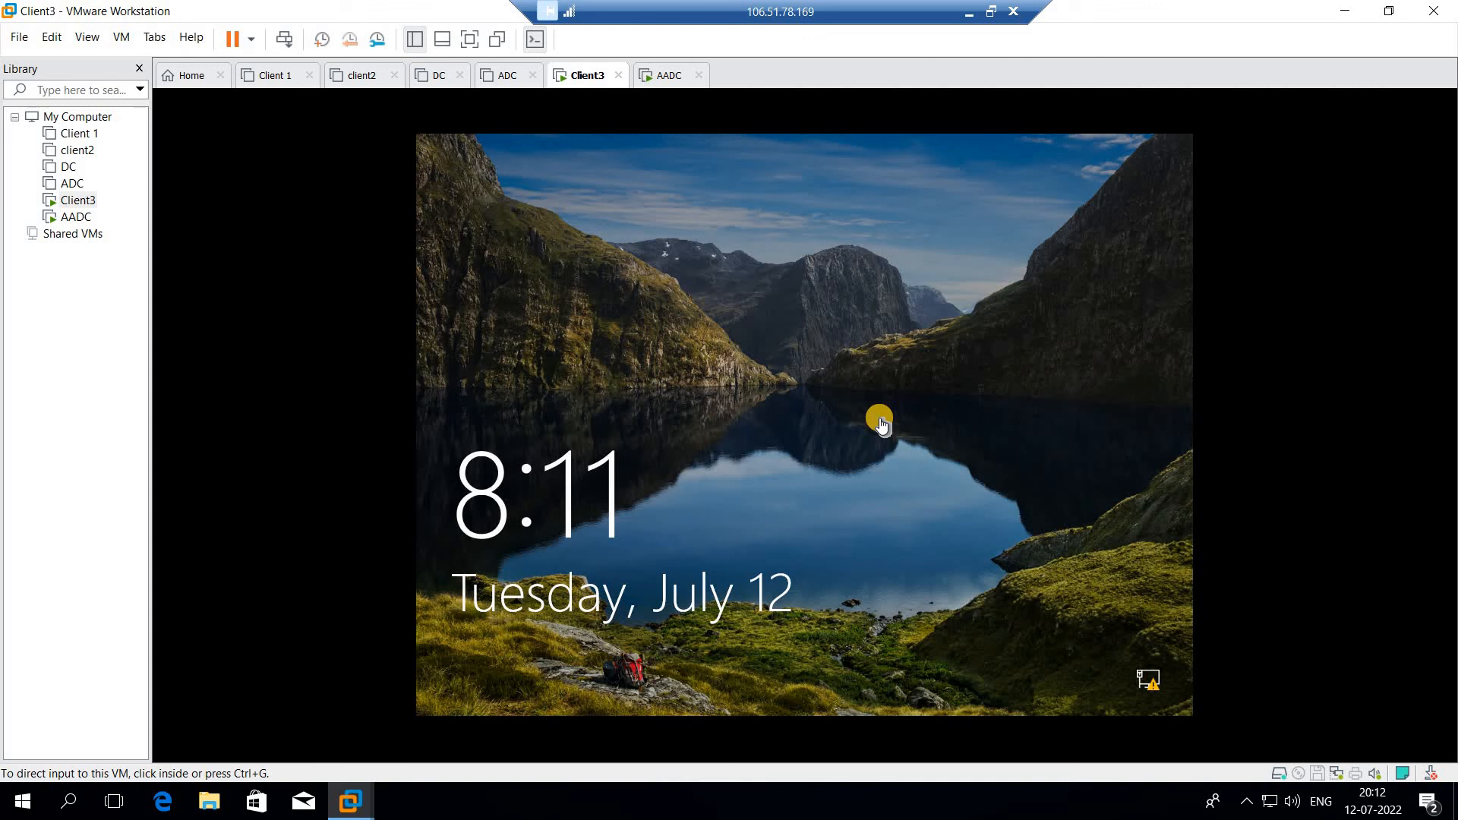
- Dismiss Client3's lock screen and sign in with the account password
{"action": "left_click", "coordinate": [854, 446]}
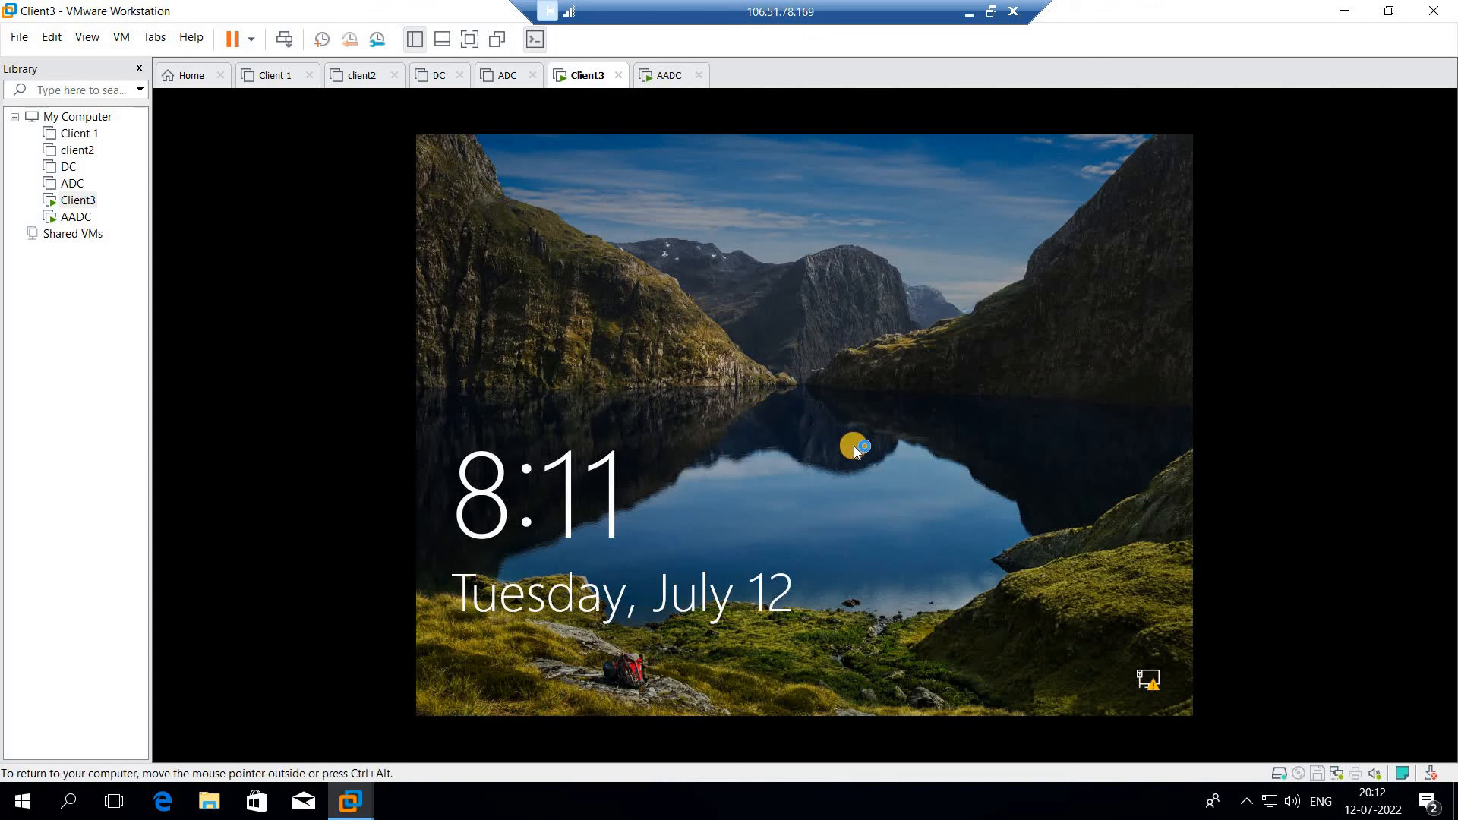
{"action": "left_click", "coordinate": [691, 477]}
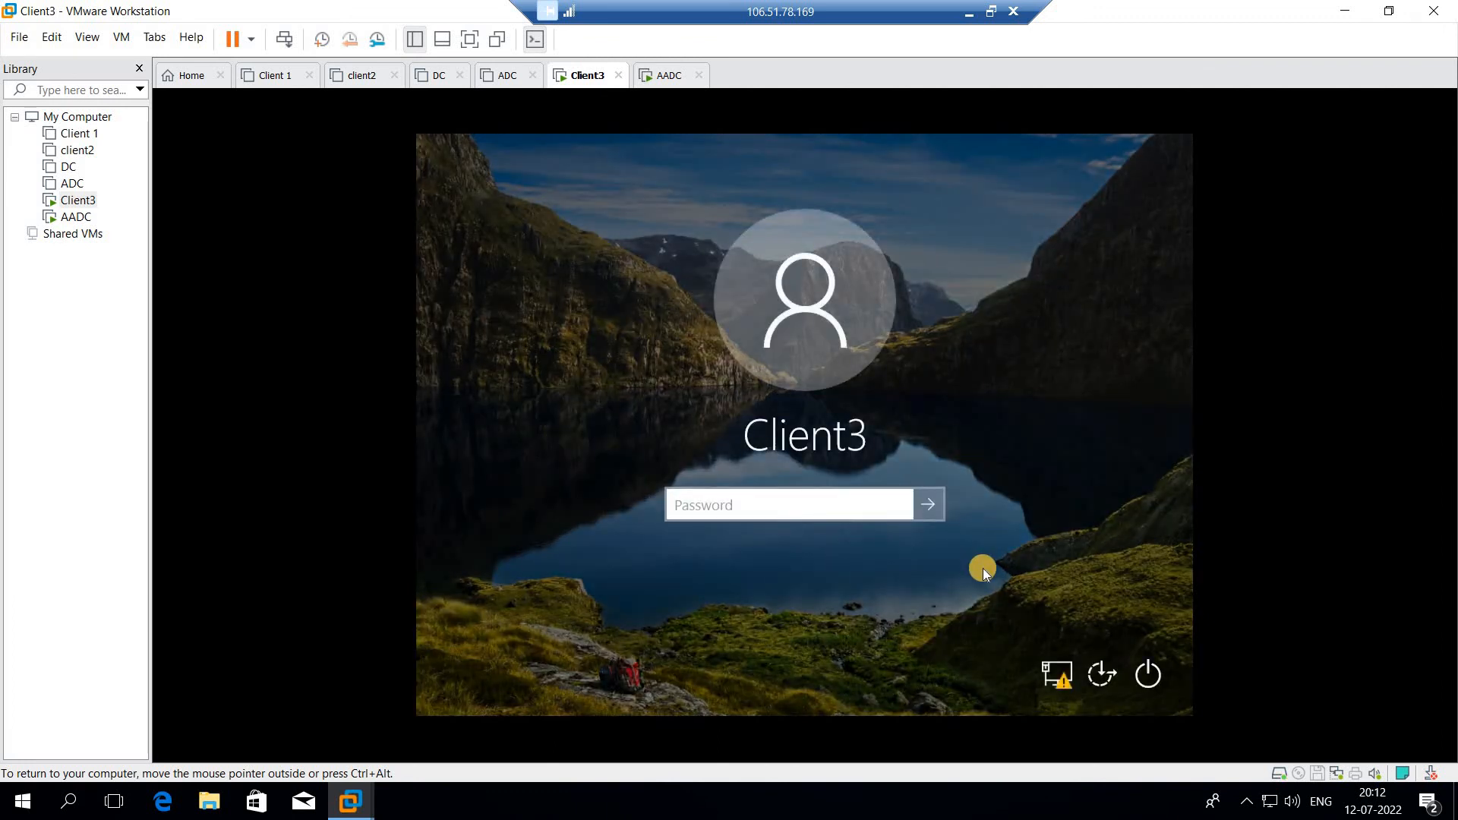
{"action": "type", "text": "*****"}
{"action": "left_click", "coordinate": [927, 502]}
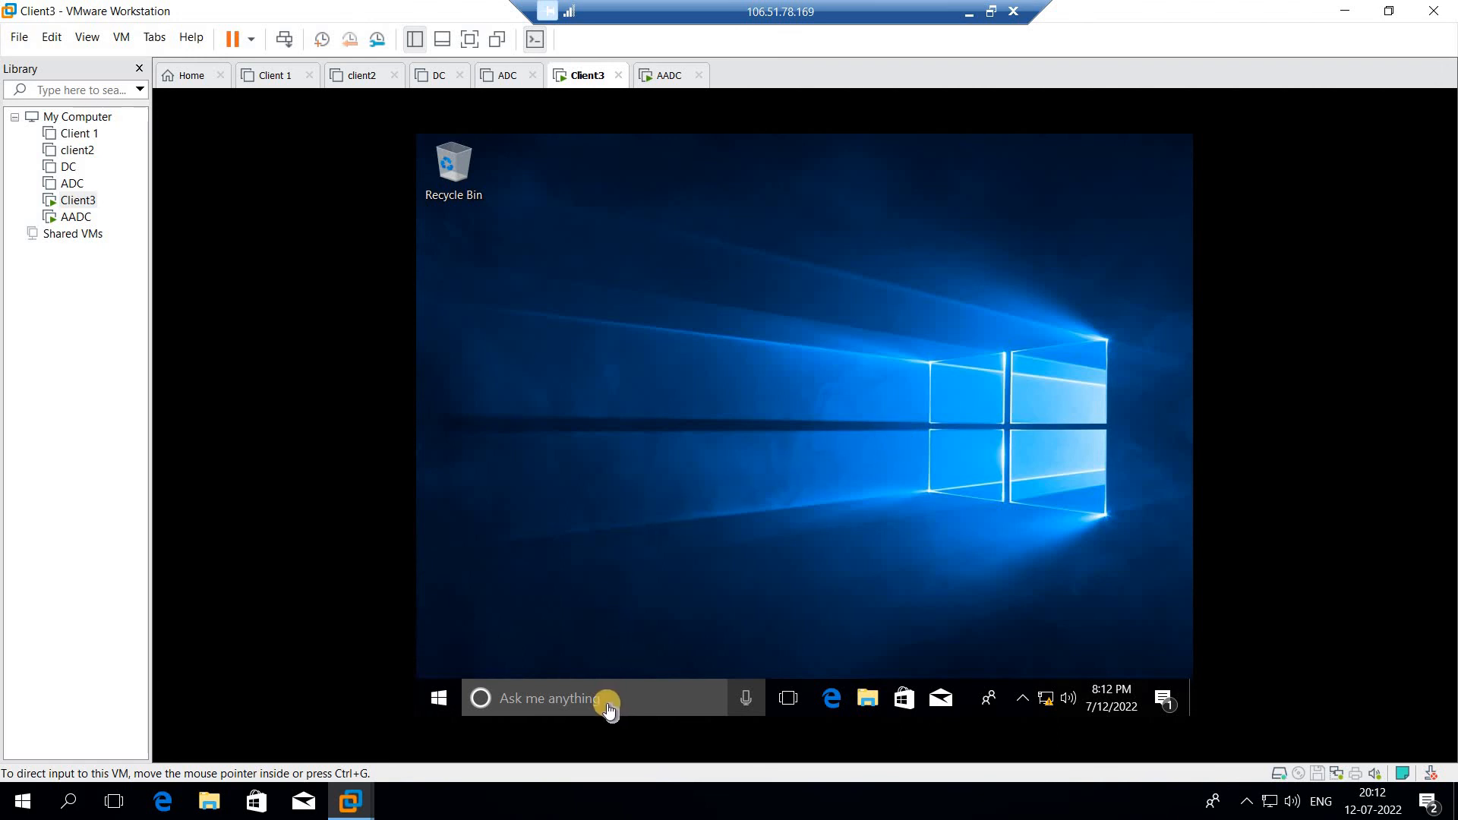
{"action": "left_click", "coordinate": [428, 705]}
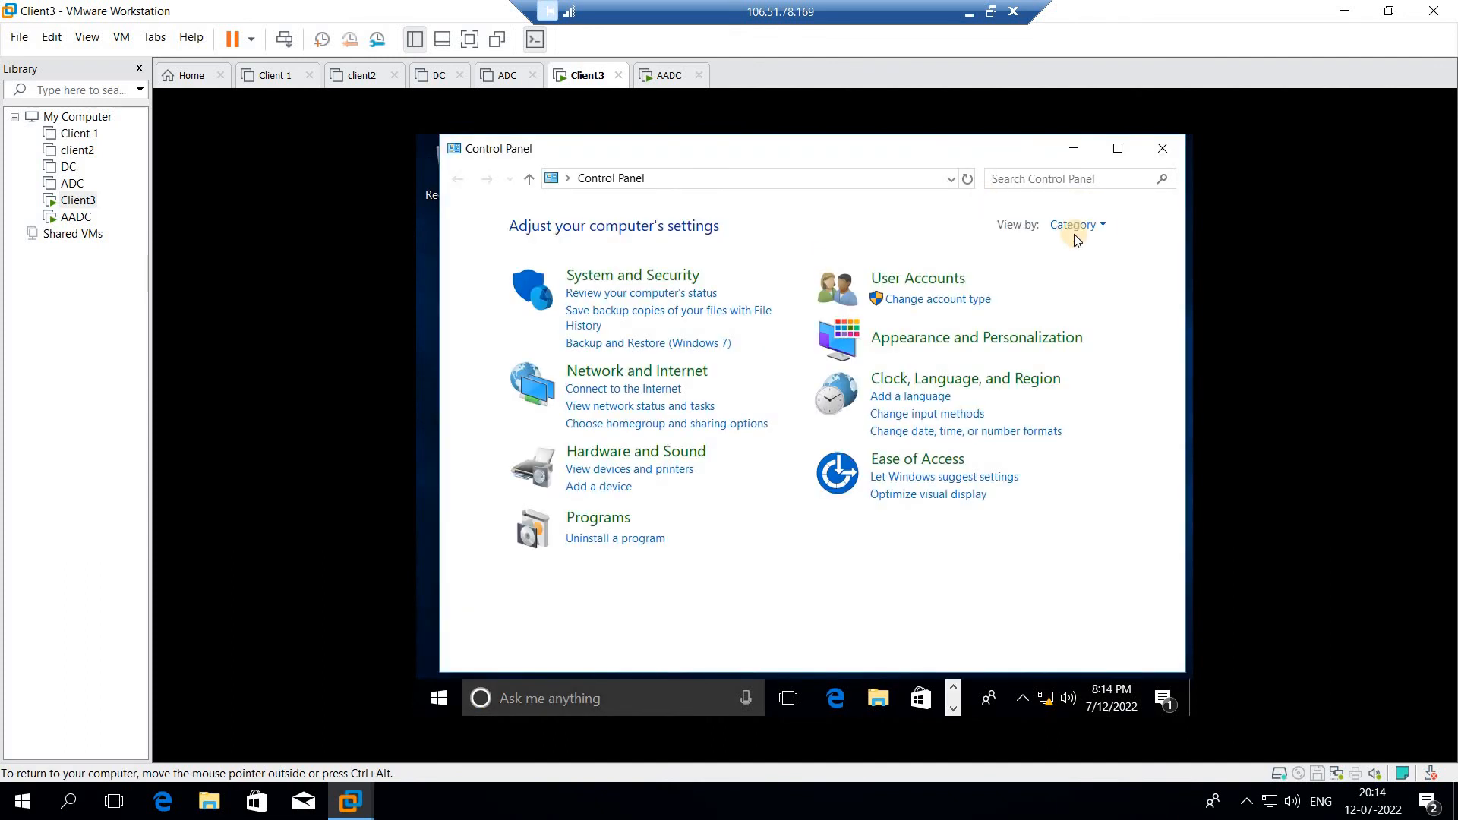
- Switch Control Panel to Large icons and open Windows Defender Firewall
{"action": "left_click", "coordinate": [1075, 225]}
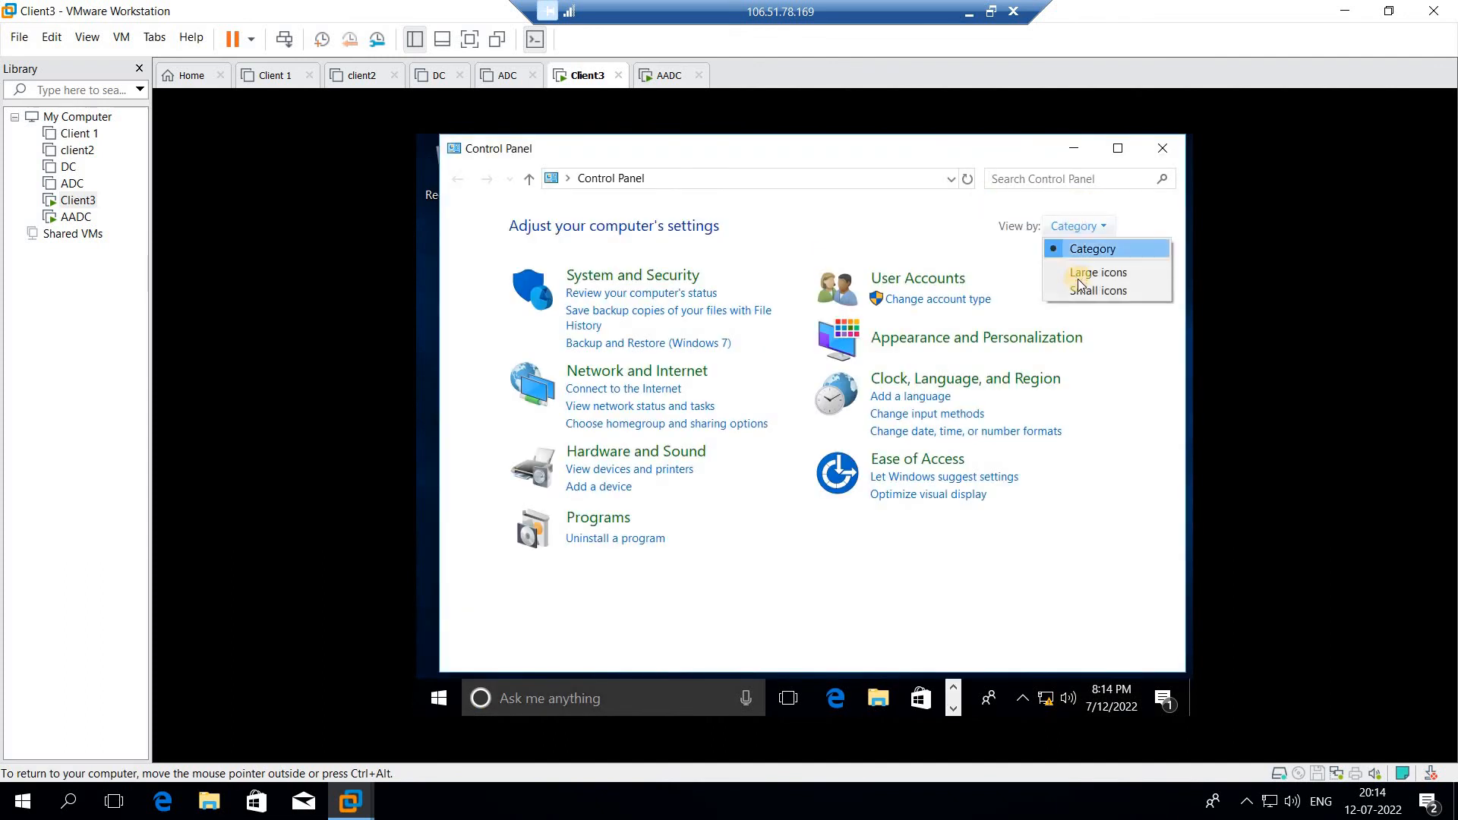
{"action": "left_click", "coordinate": [1083, 272]}
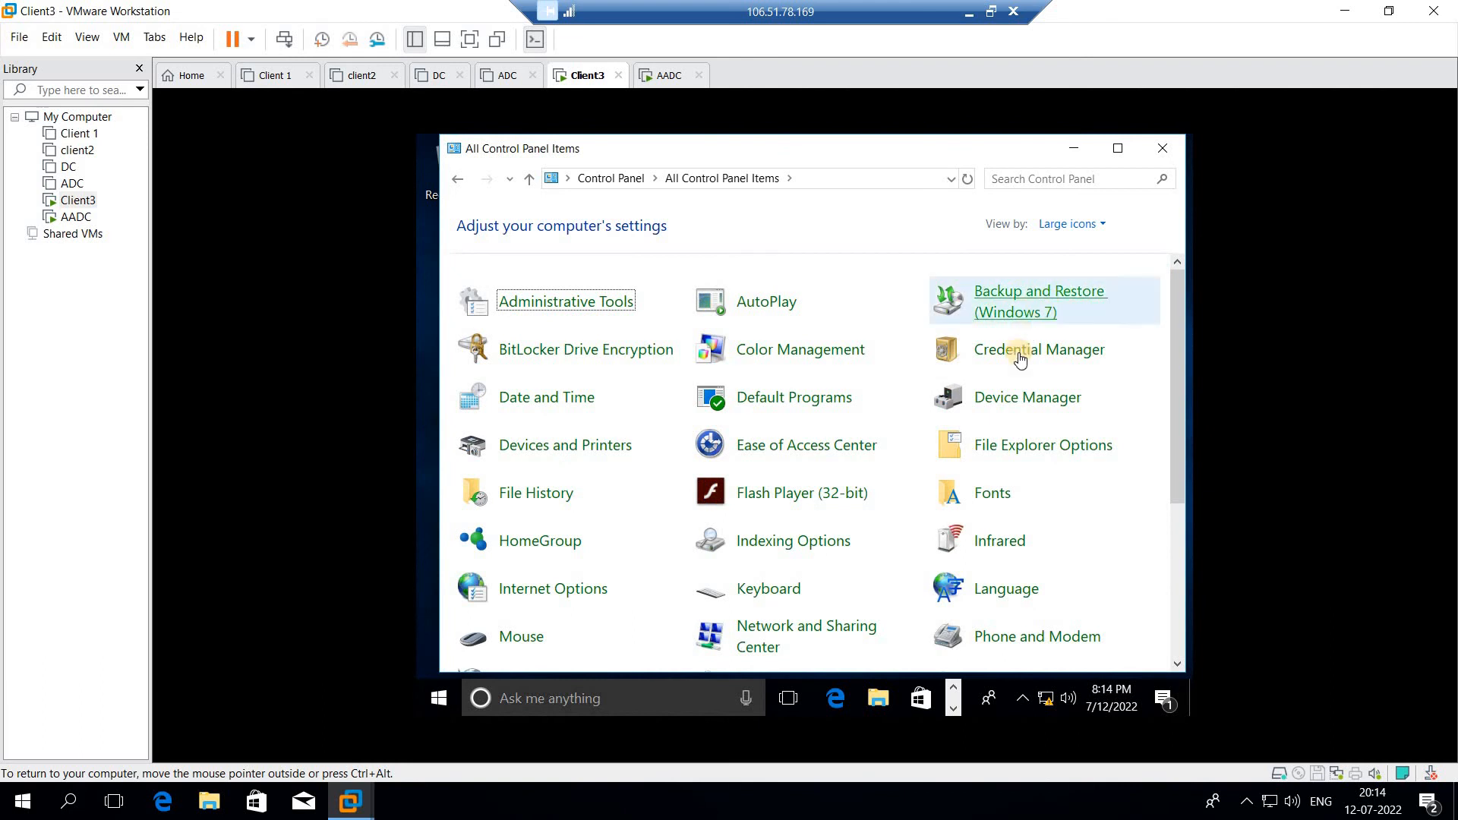
{"action": "scroll", "coordinate": [892, 426], "scroll_direction": "down", "scroll_amount": 1}
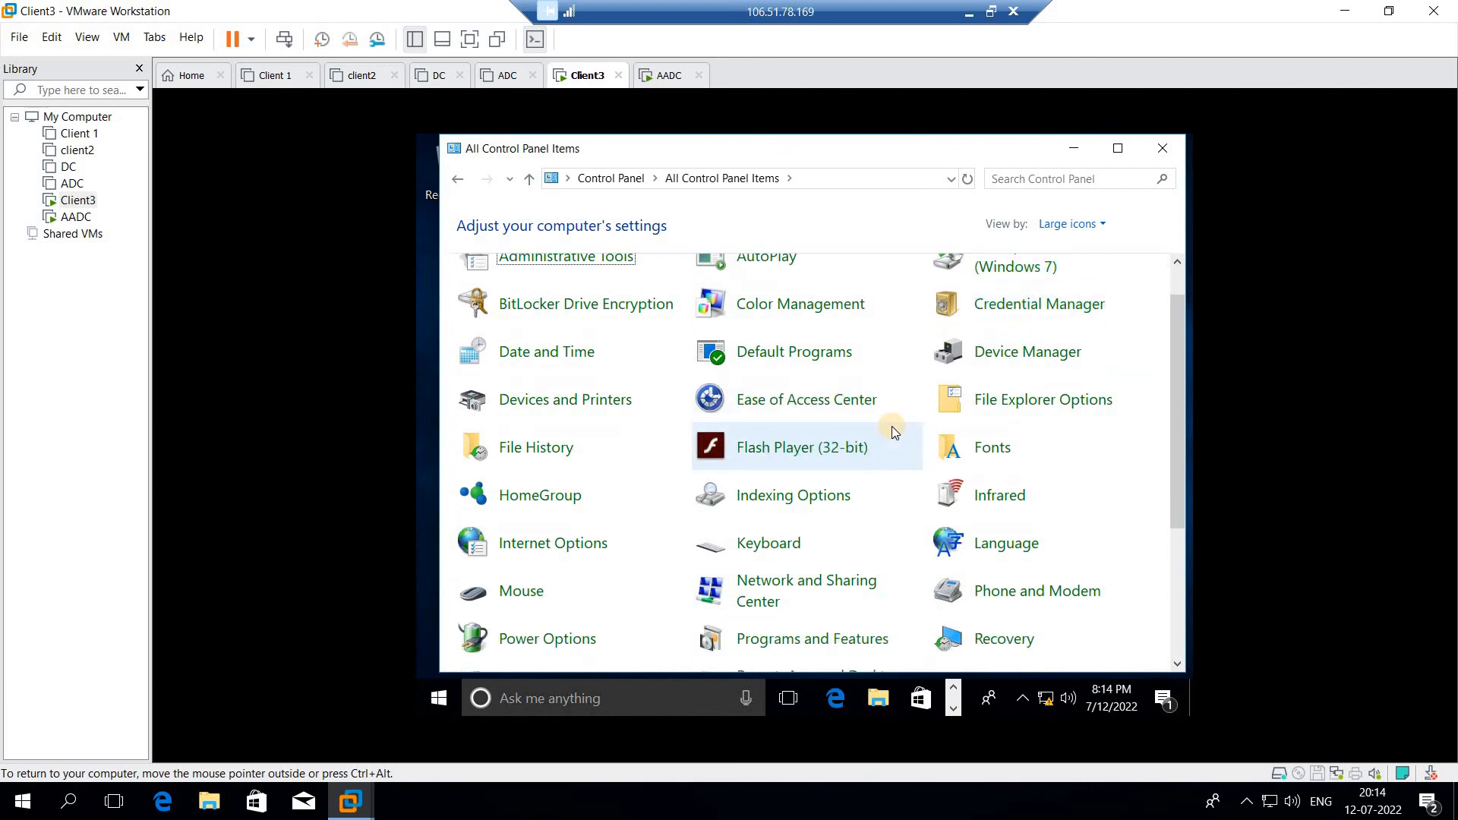
{"action": "scroll", "coordinate": [892, 427], "scroll_direction": "down", "scroll_amount": 2}
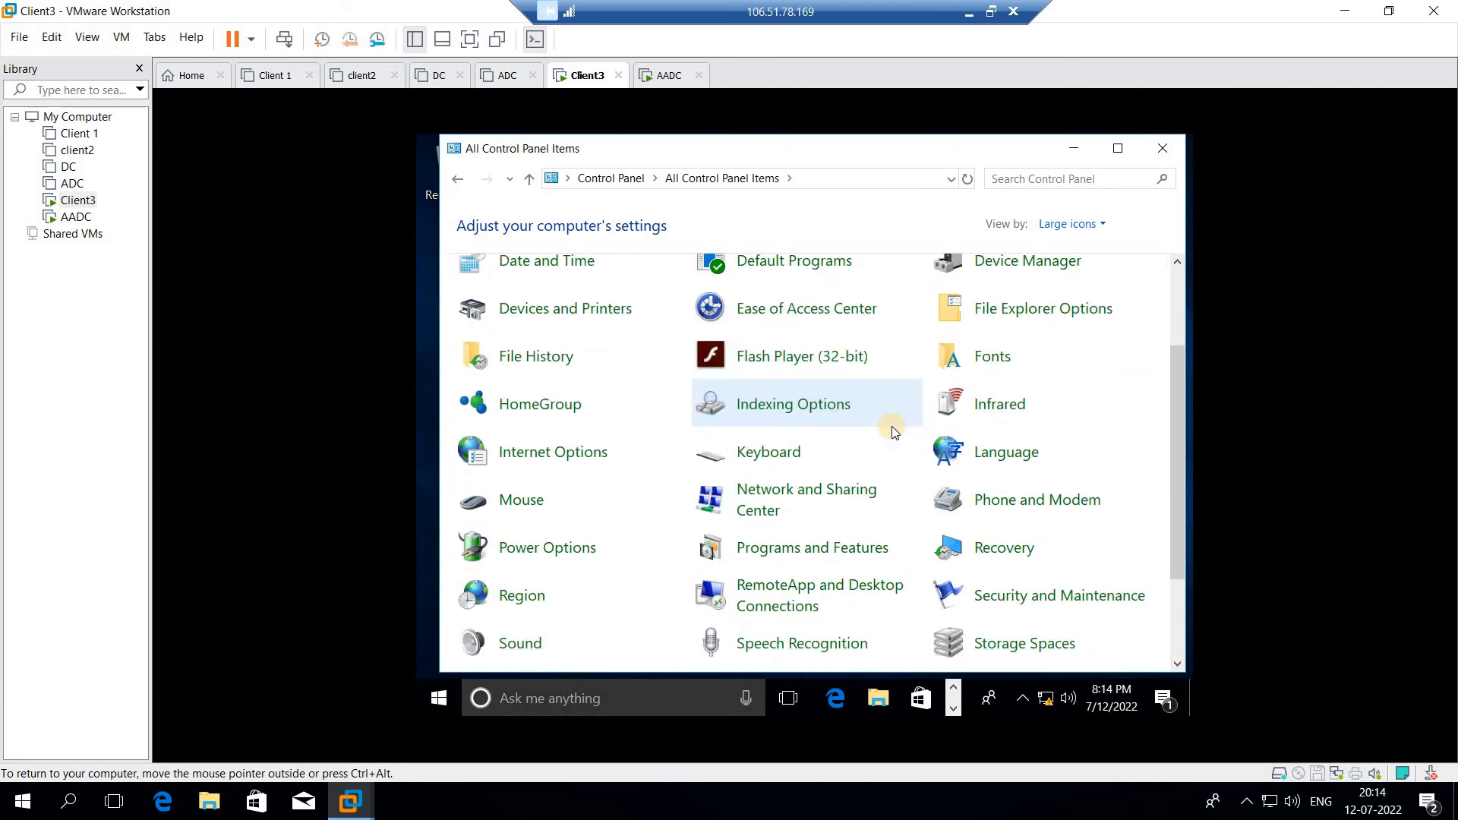
{"action": "scroll", "coordinate": [892, 426], "scroll_direction": "down", "scroll_amount": 2}
{"action": "scroll", "coordinate": [891, 426], "scroll_direction": "down", "scroll_amount": 1}
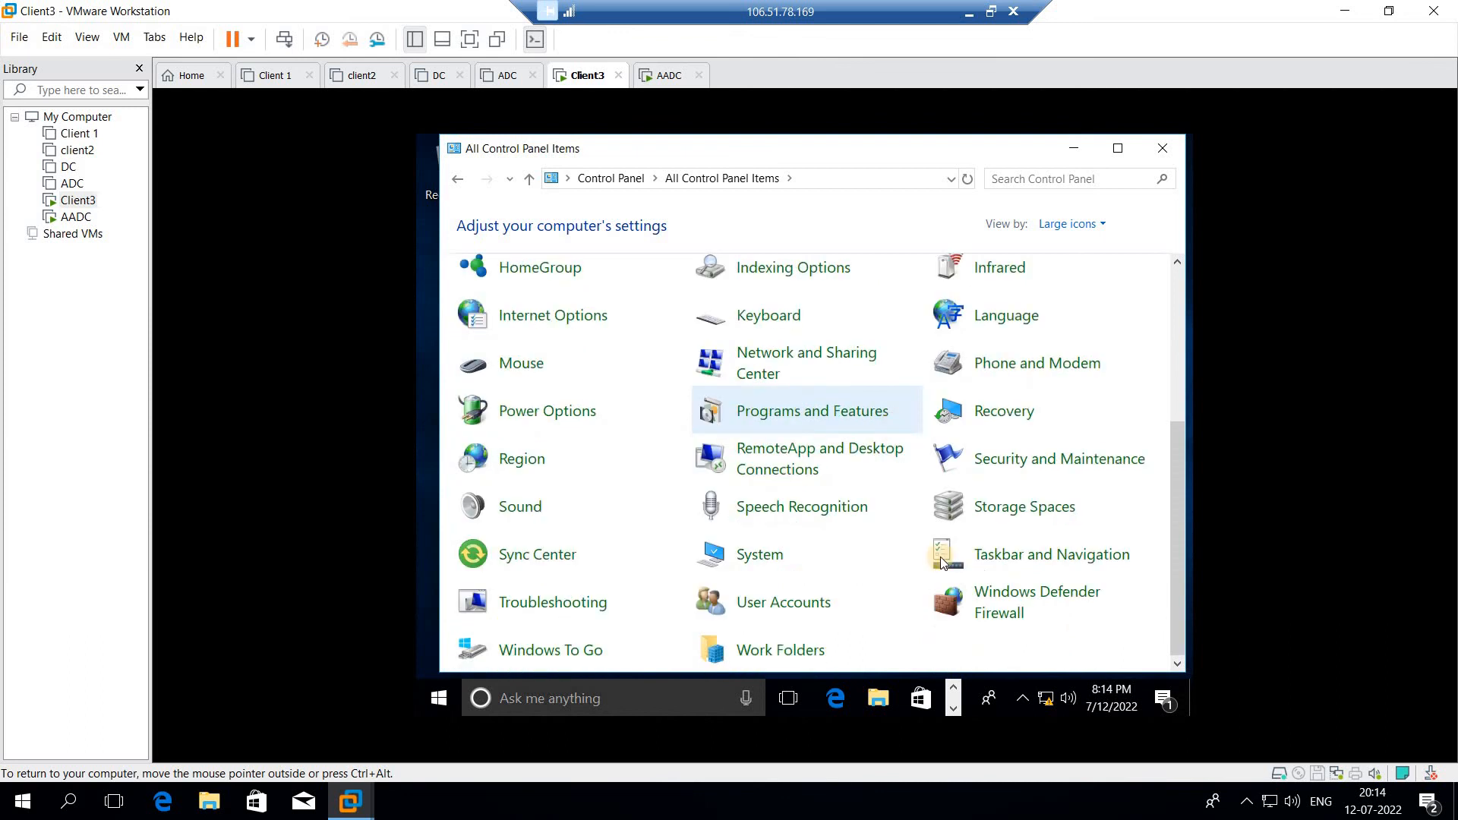
{"action": "left_click", "coordinate": [991, 598]}
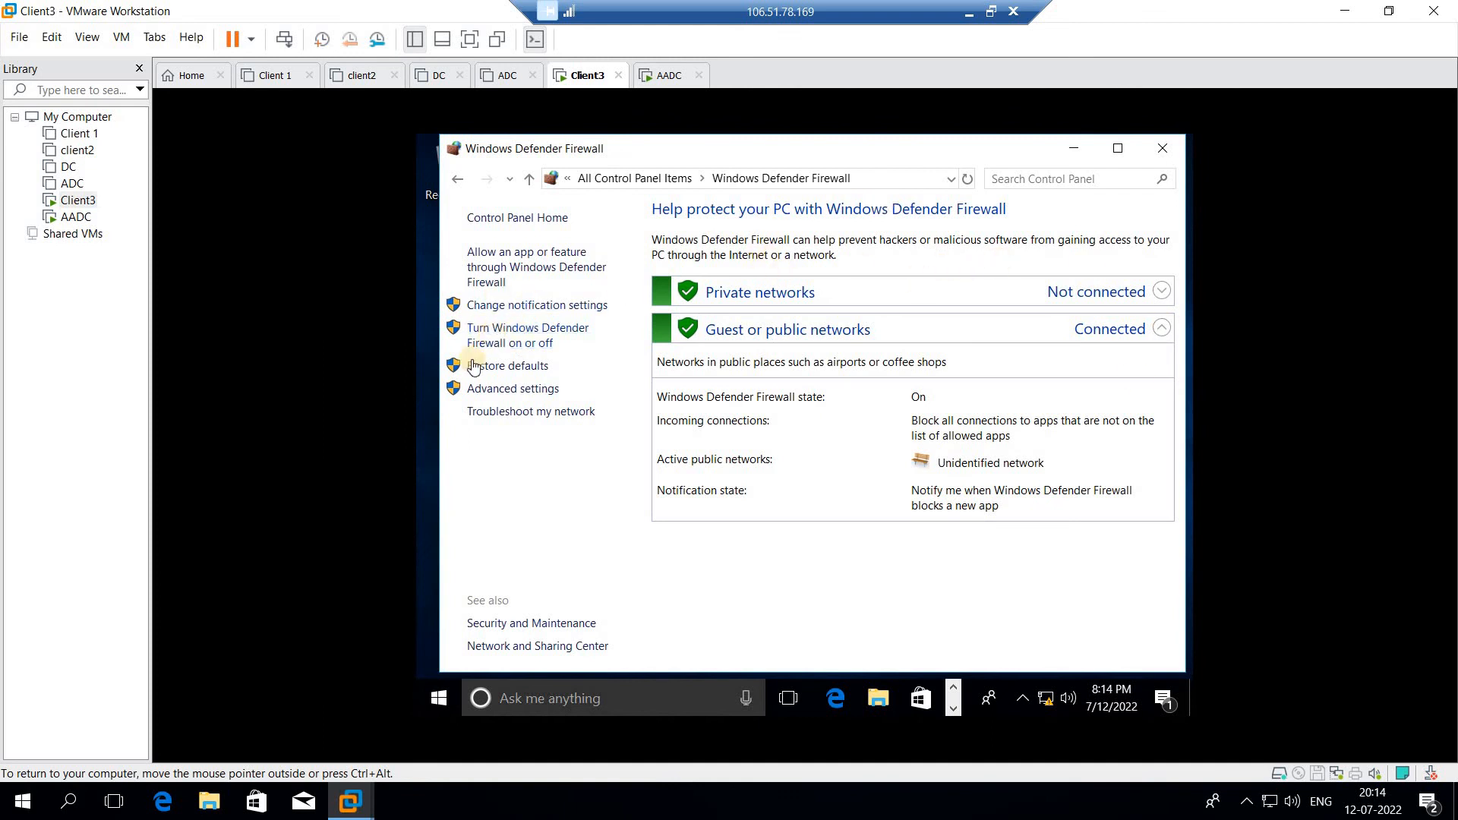
- Turn the firewall off for private and public networks, apply it, and close the window
{"action": "left_click", "coordinate": [515, 339]}
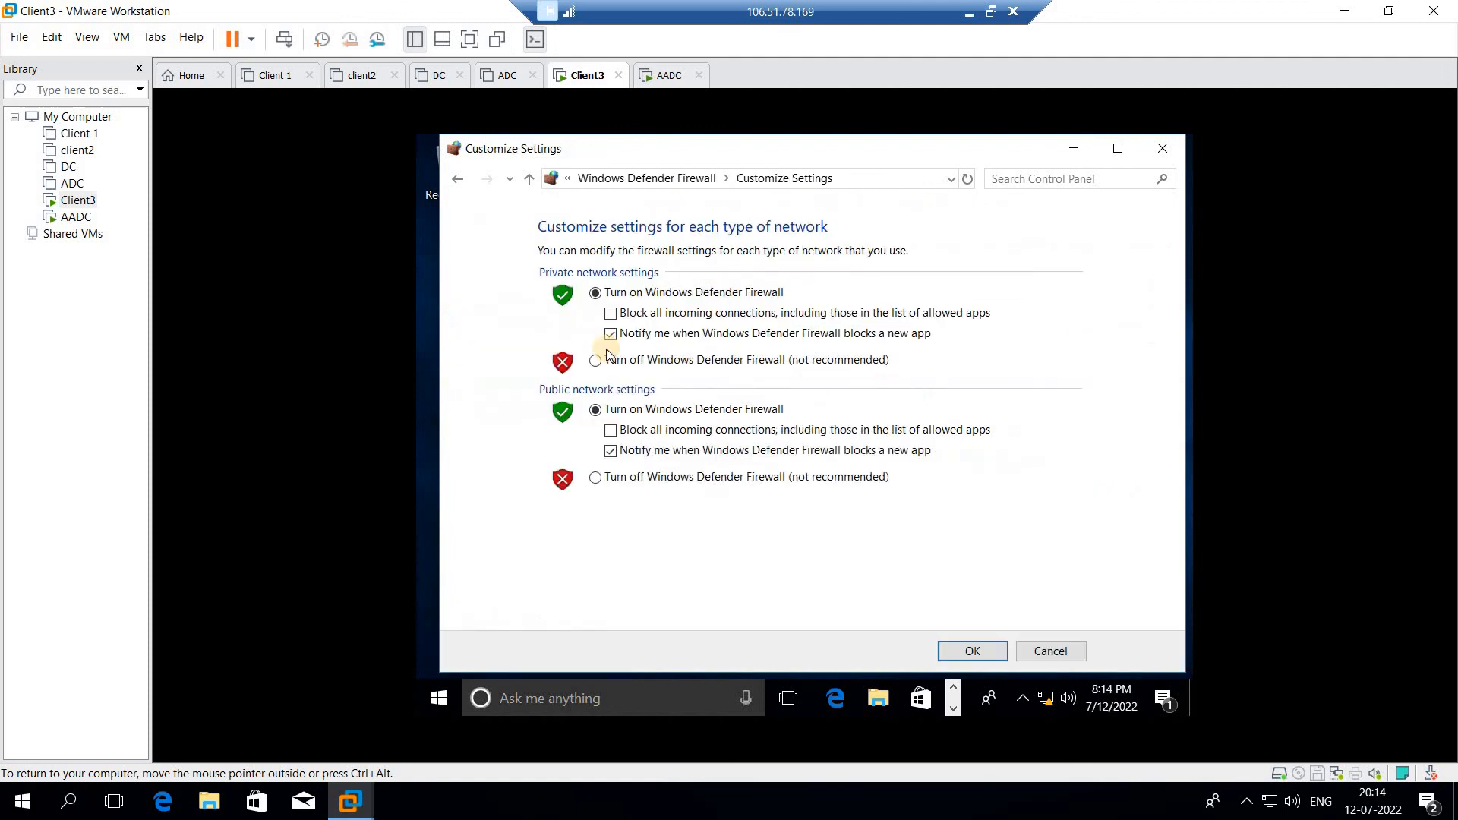
{"action": "left_click", "coordinate": [595, 360]}
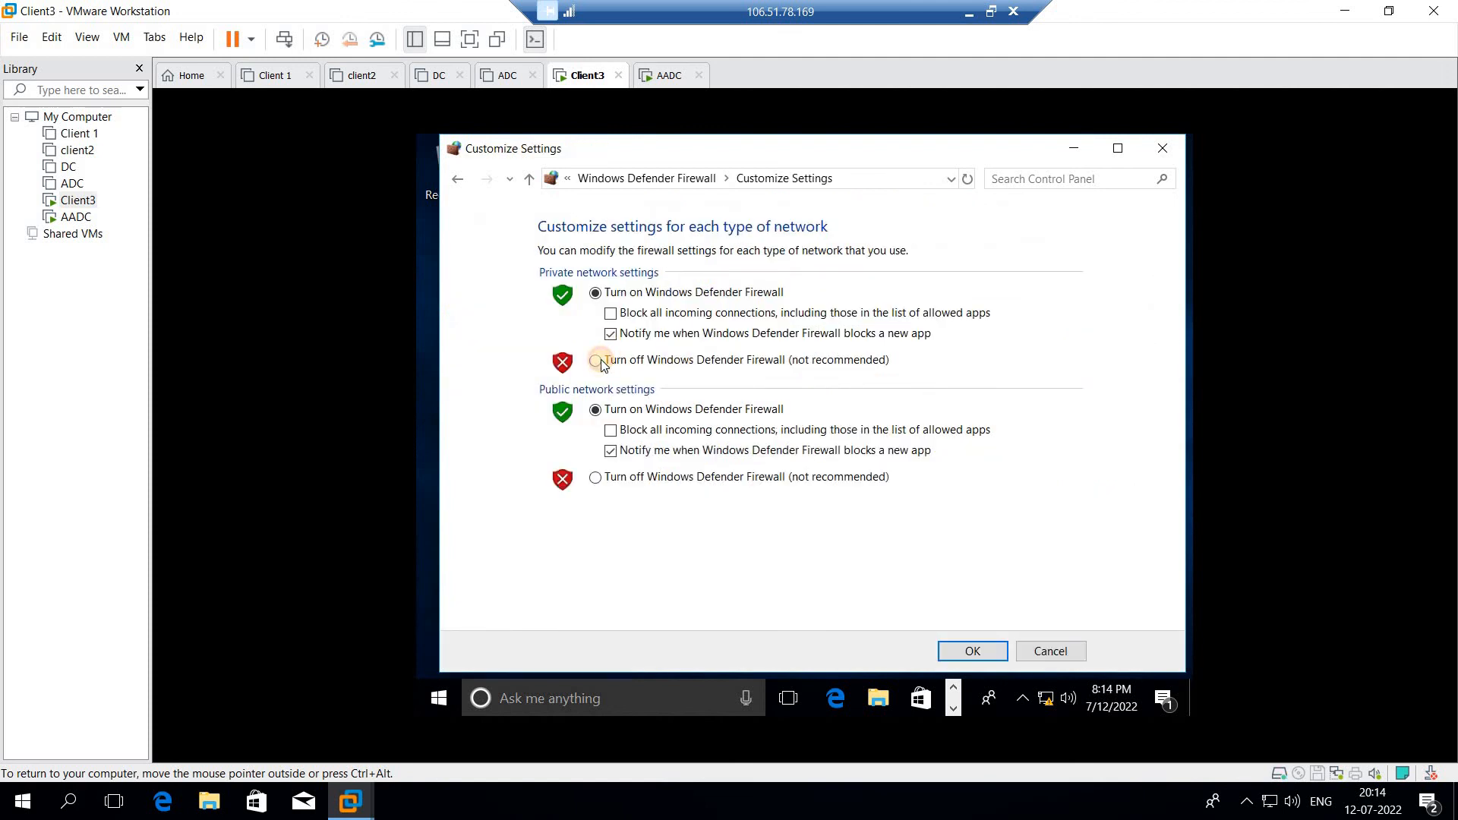
{"action": "left_click", "coordinate": [596, 477]}
{"action": "left_click", "coordinate": [596, 479]}
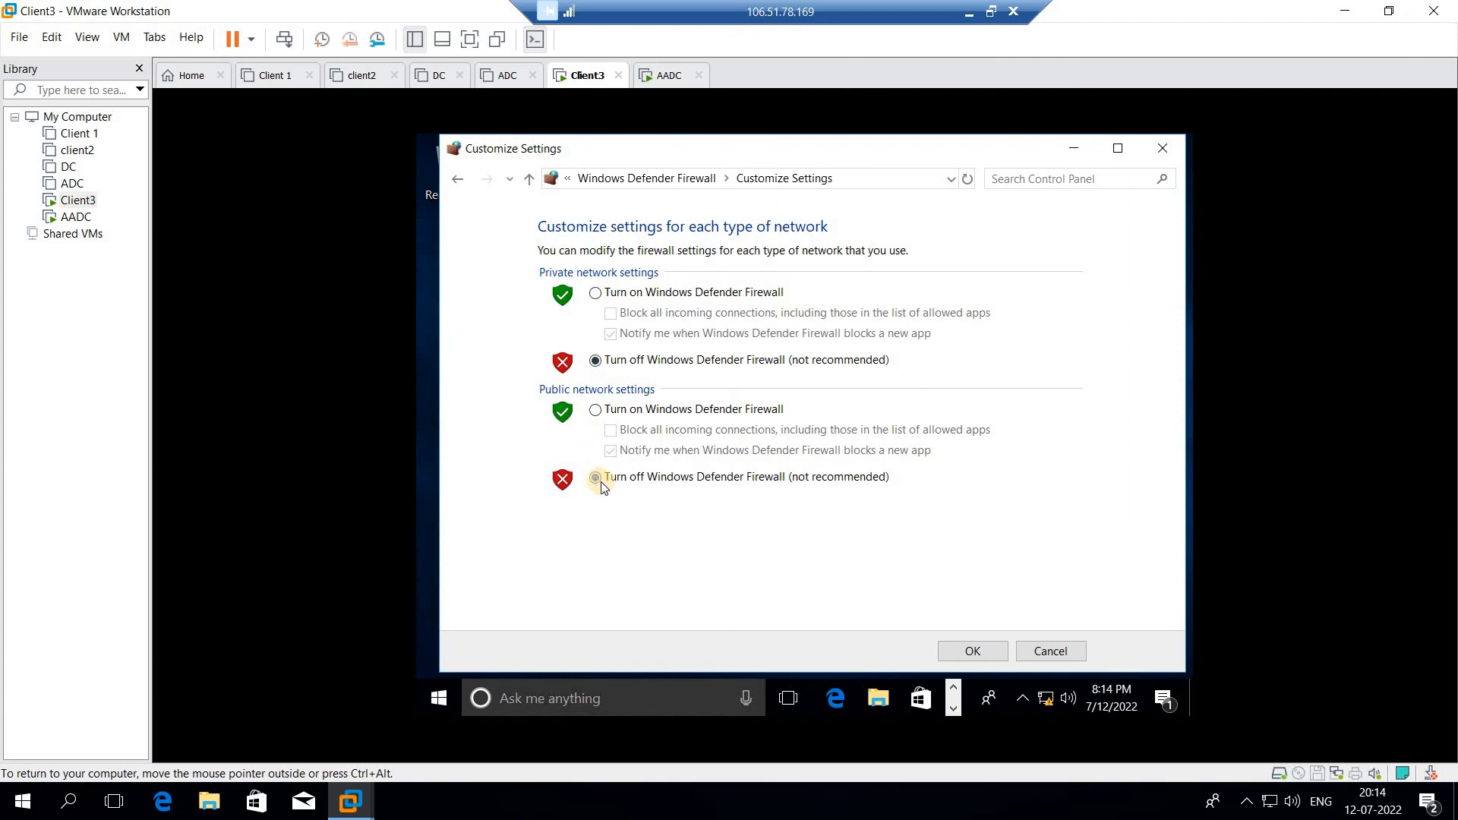
{"action": "left_click", "coordinate": [954, 650]}
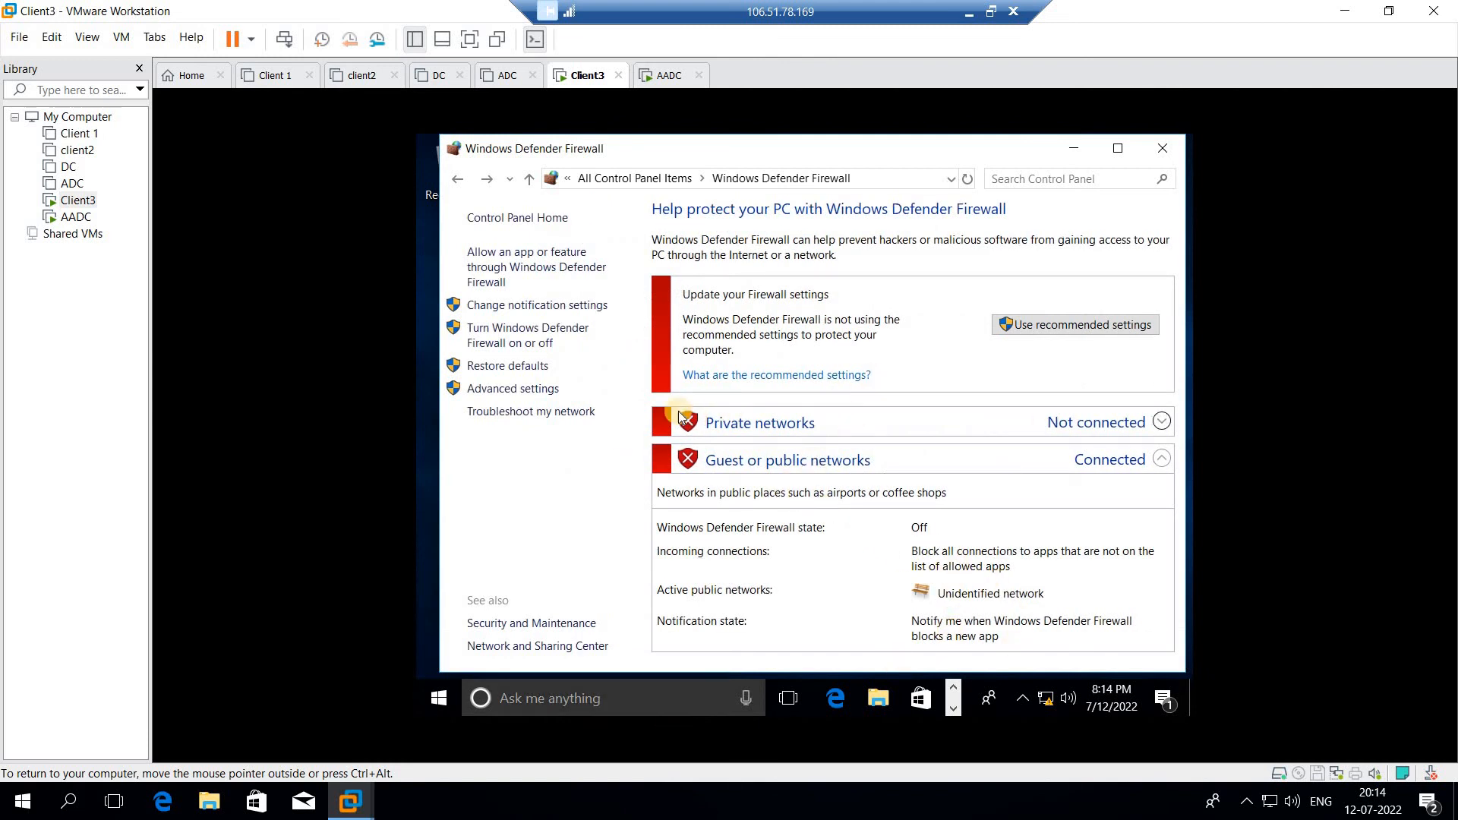
{"action": "left_click", "coordinate": [1162, 151]}
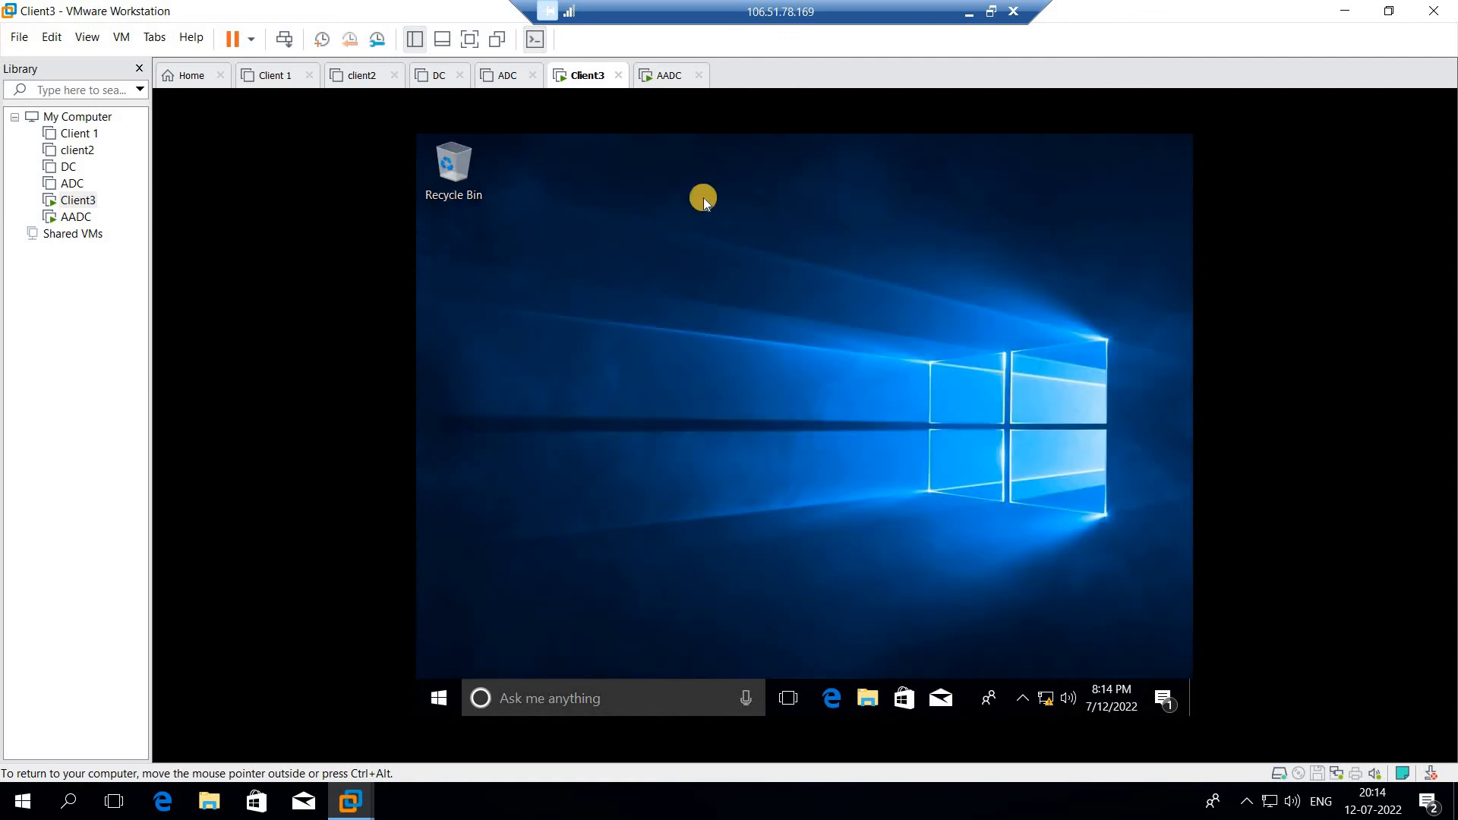
- Run ncpa.cpl from Client3's Run box to open Network Connections
{"action": "left_click", "coordinate": [420, 710]}
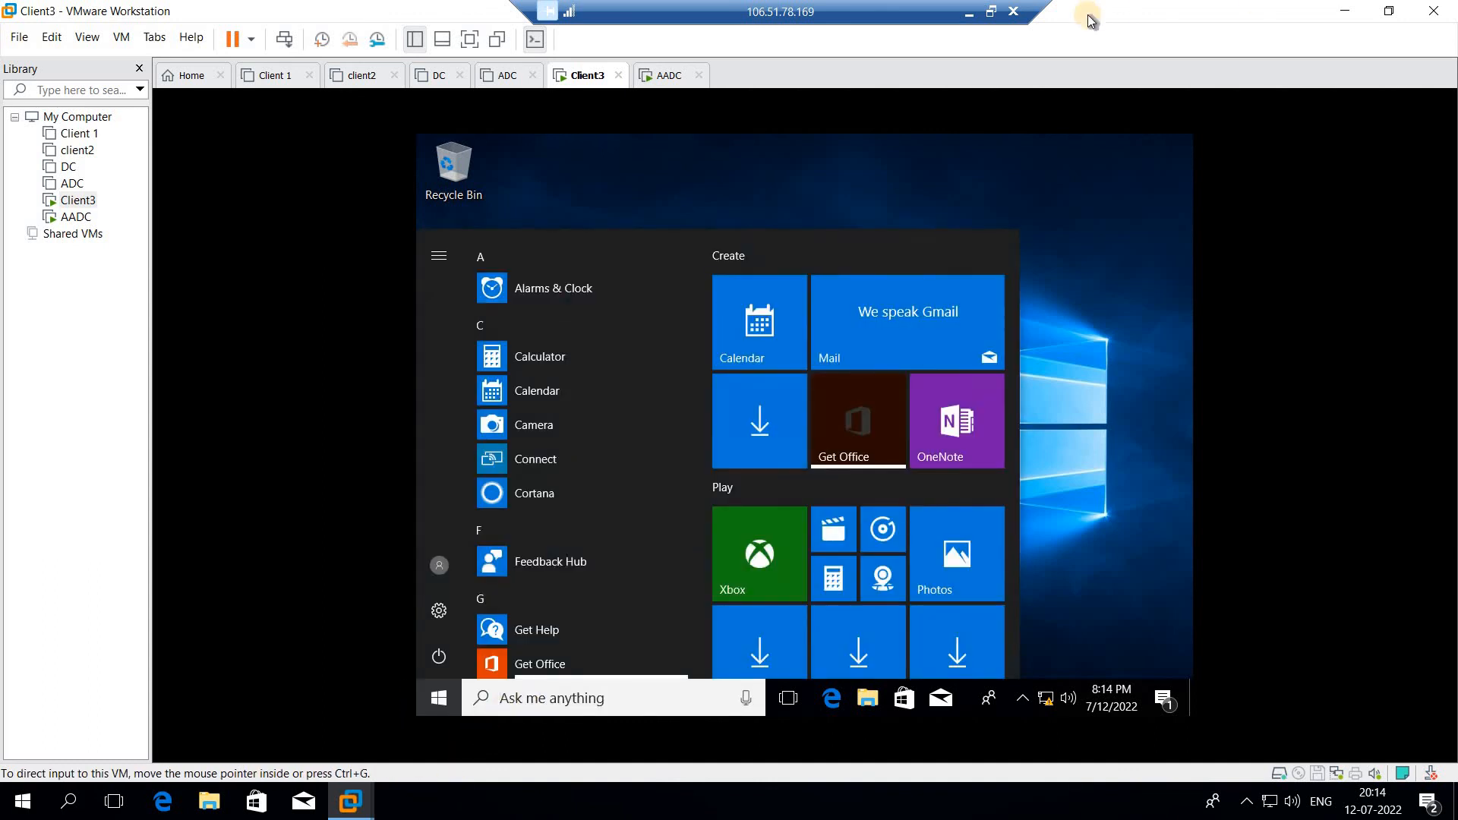
{"action": "left_click", "coordinate": [965, 12]}
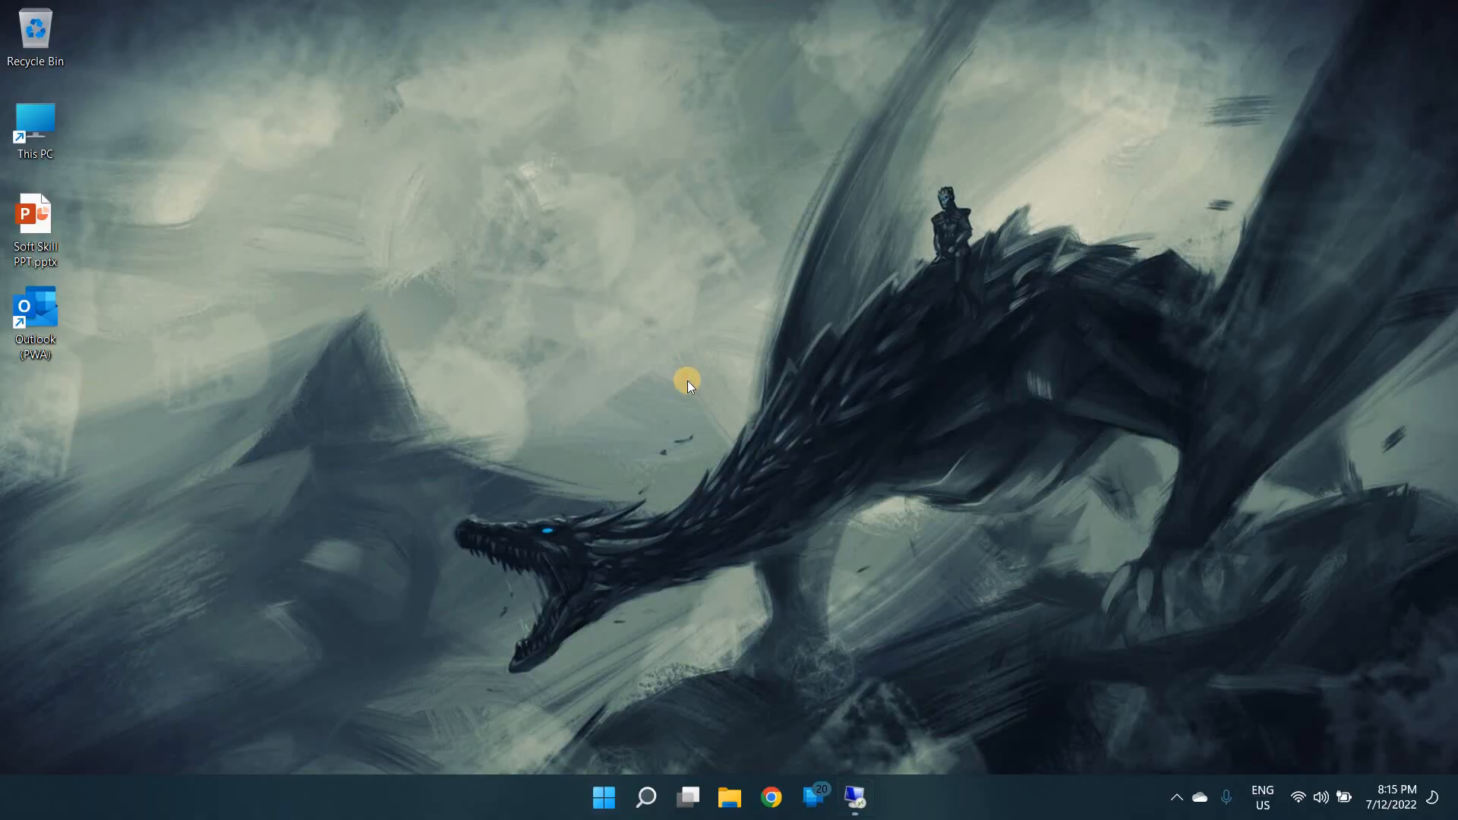
{"action": "left_click", "coordinate": [855, 797]}
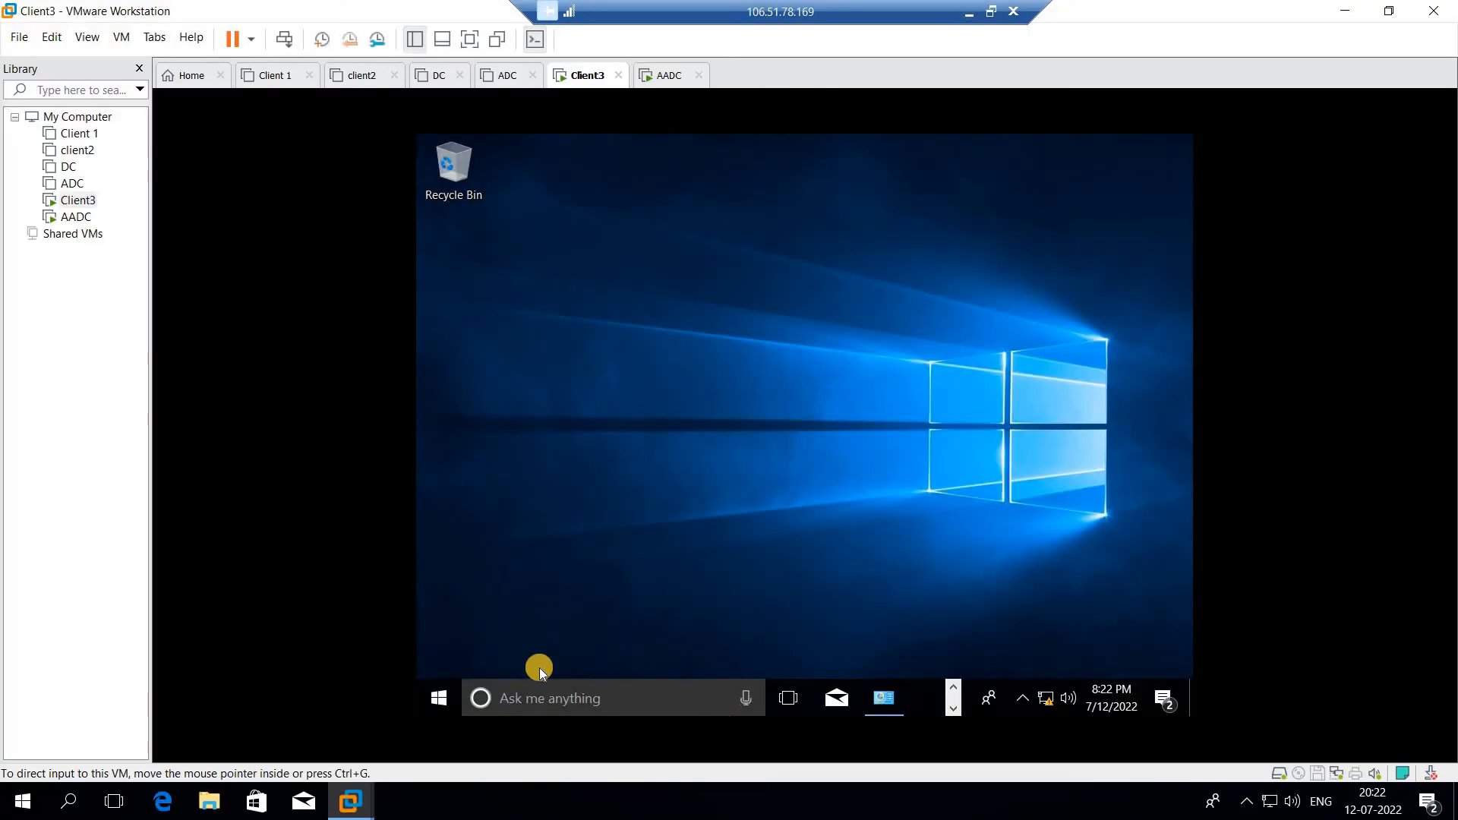
{"action": "right_click", "coordinate": [440, 704]}
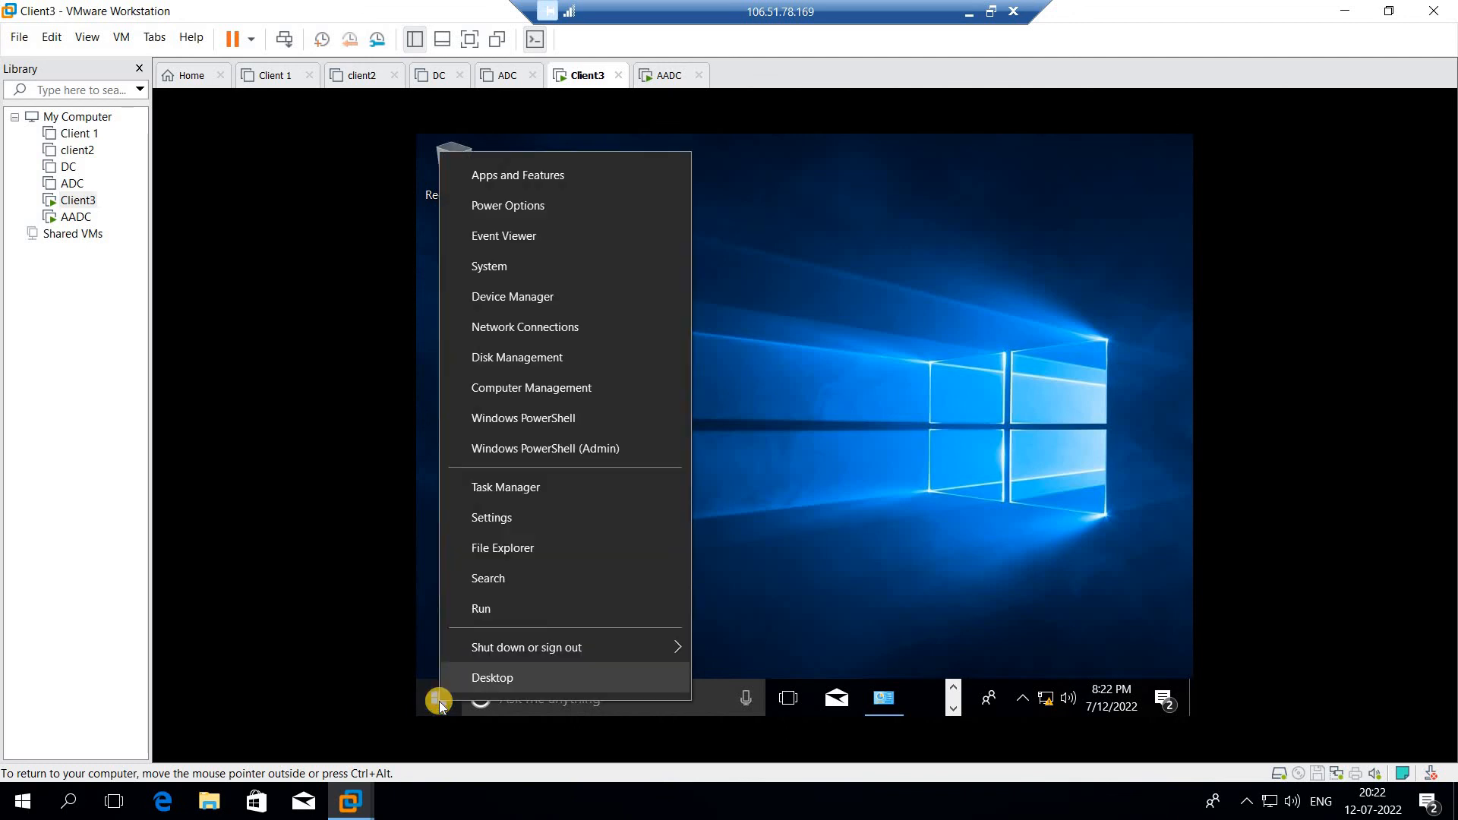
{"action": "left_click", "coordinate": [494, 606]}
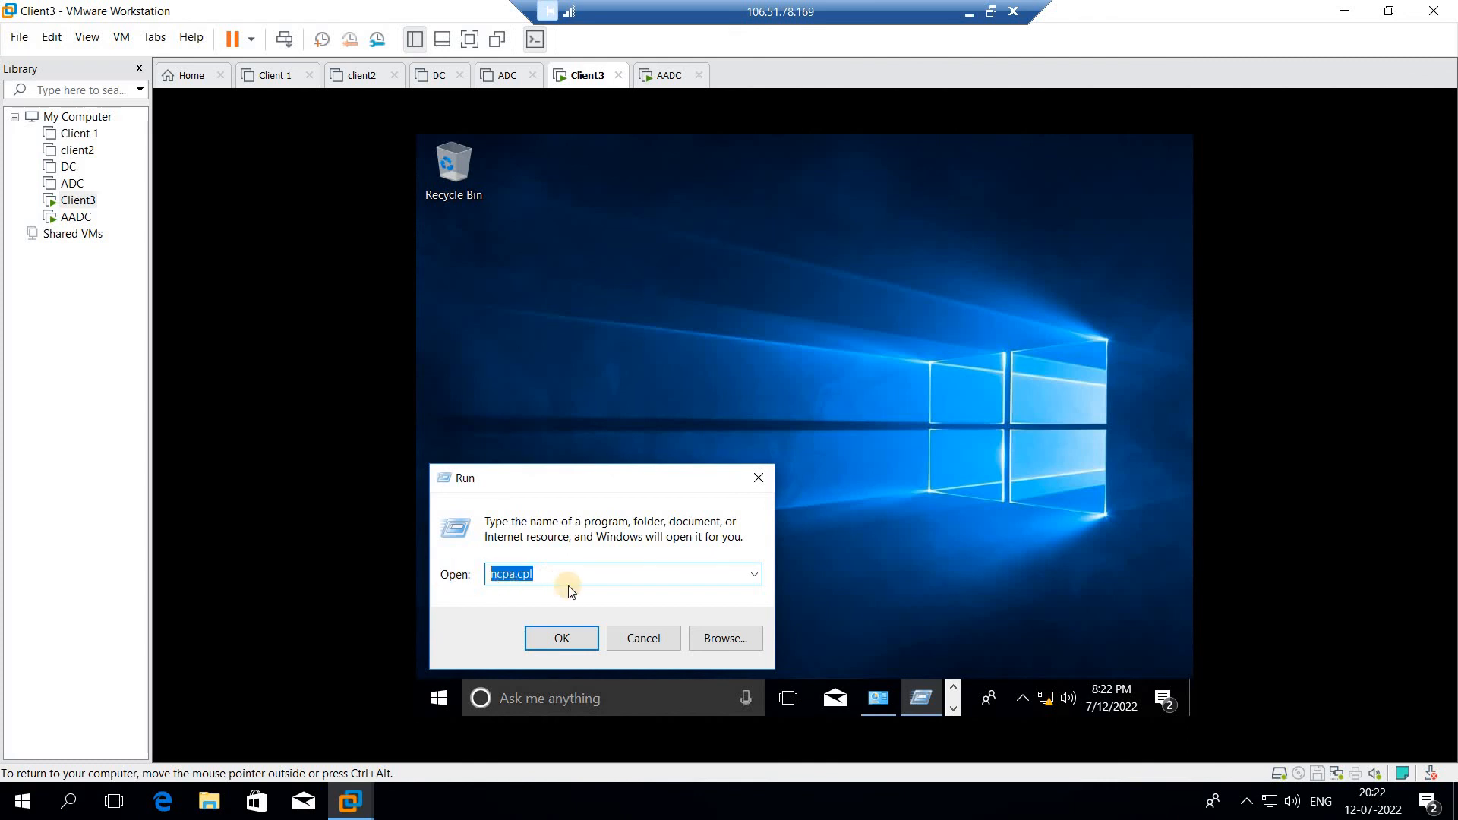
{"action": "type", "text": "ncp"}
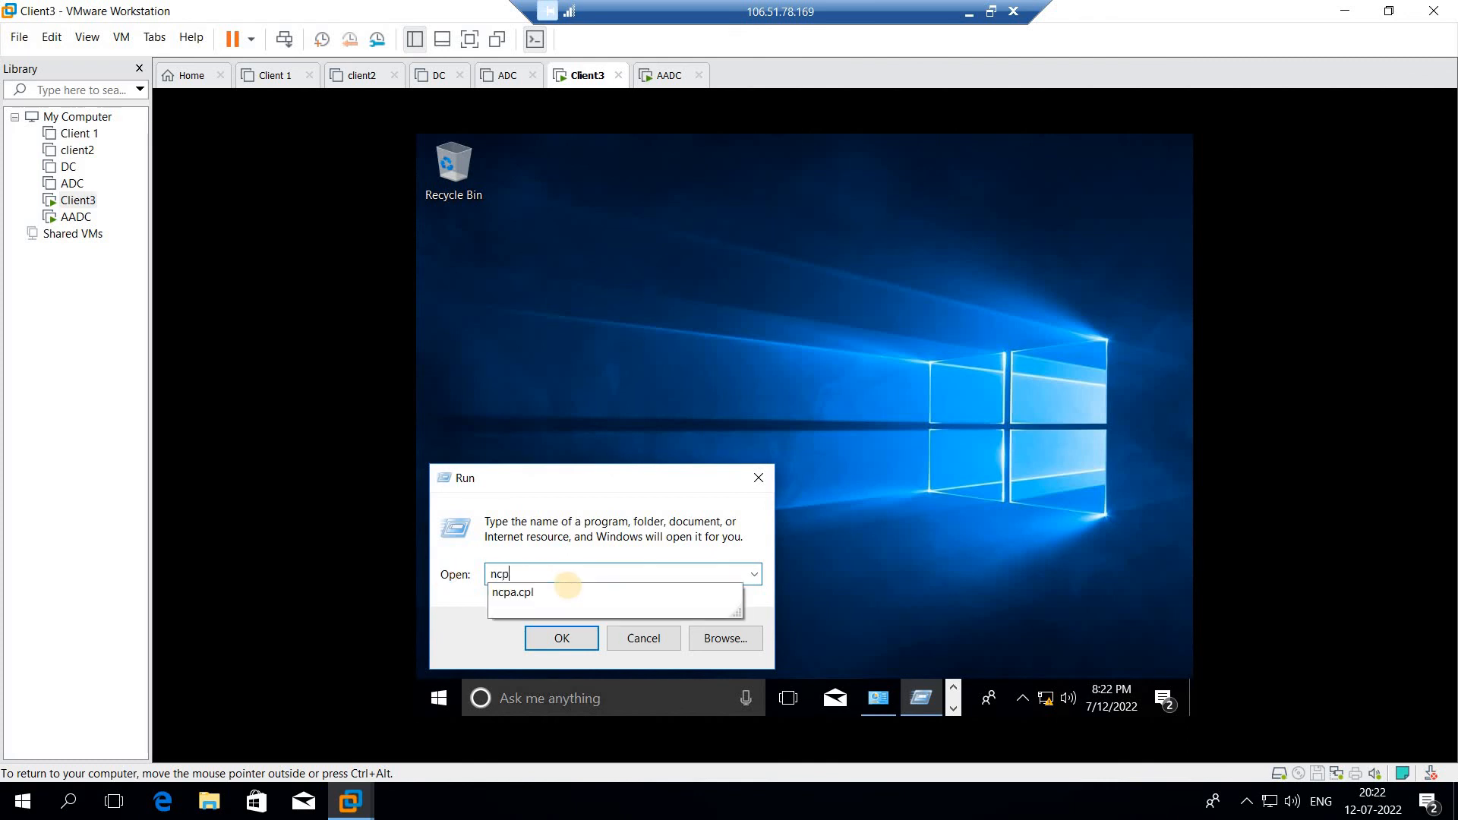
{"action": "type", "text": "a.cpl"}
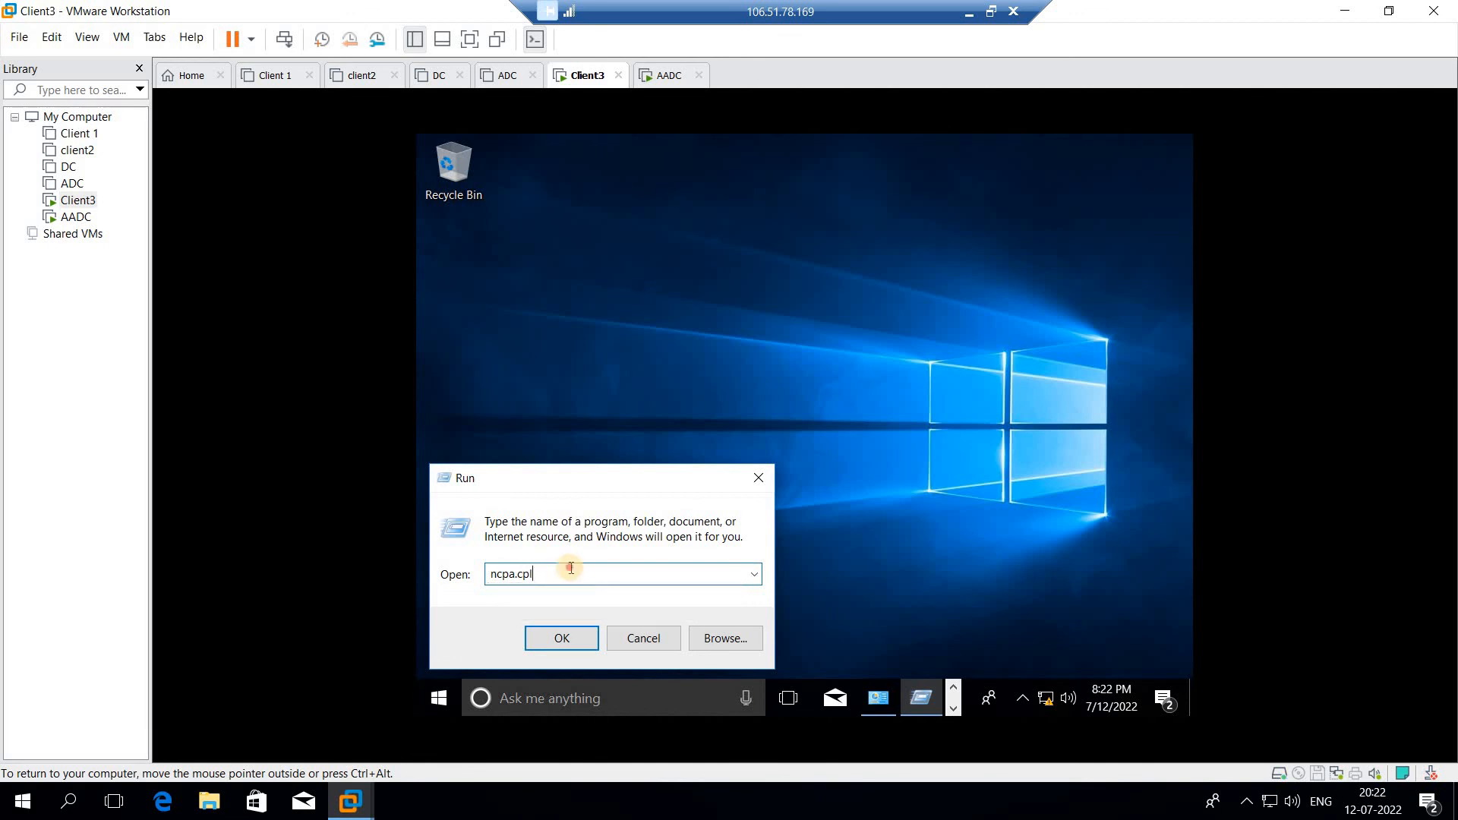
{"action": "left_click_drag", "start_coordinate": [570, 568], "coordinate": [456, 577]}
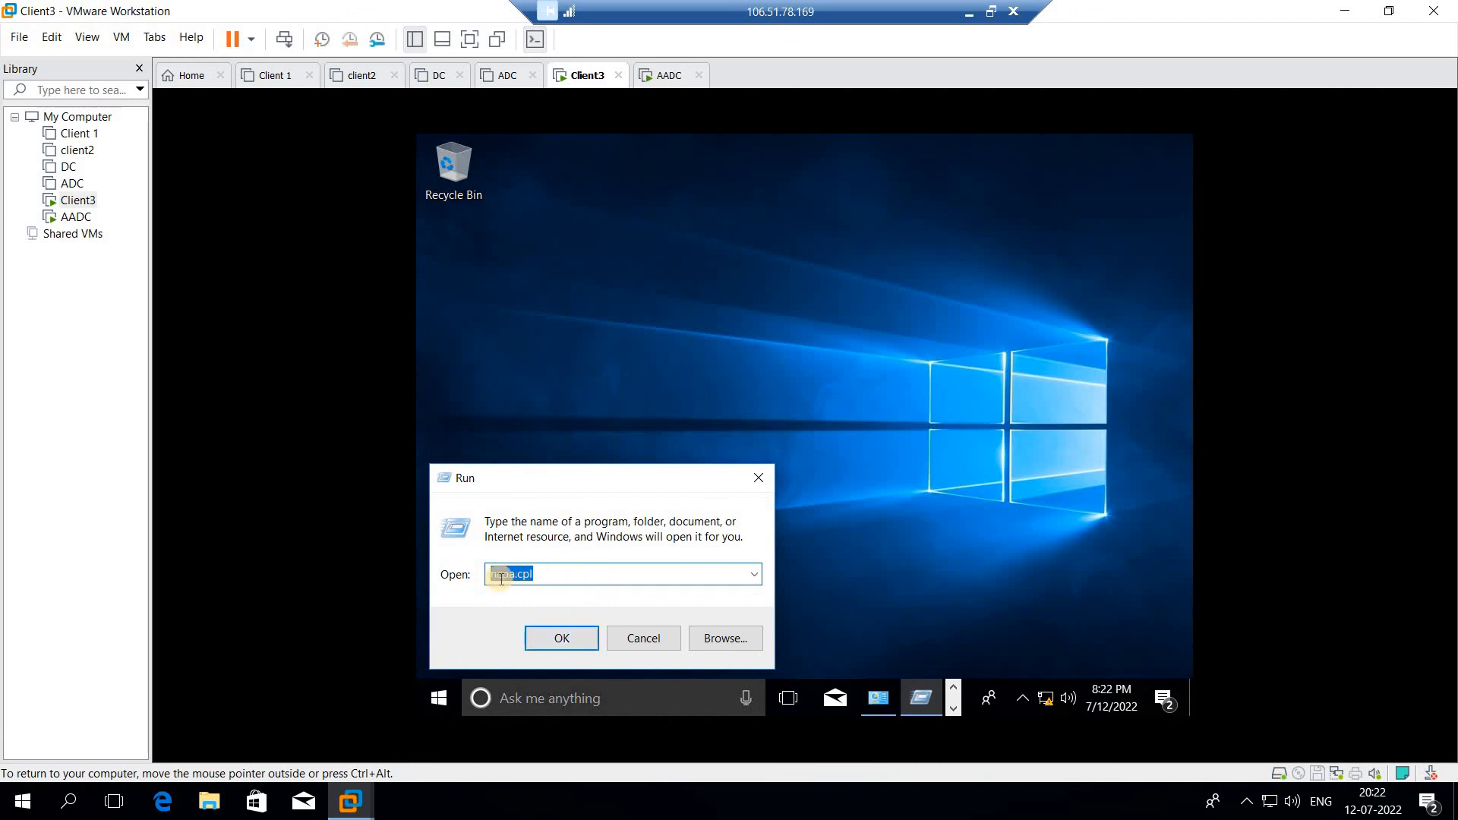
{"action": "left_click", "coordinate": [566, 582]}
{"action": "left_click", "coordinate": [569, 641]}
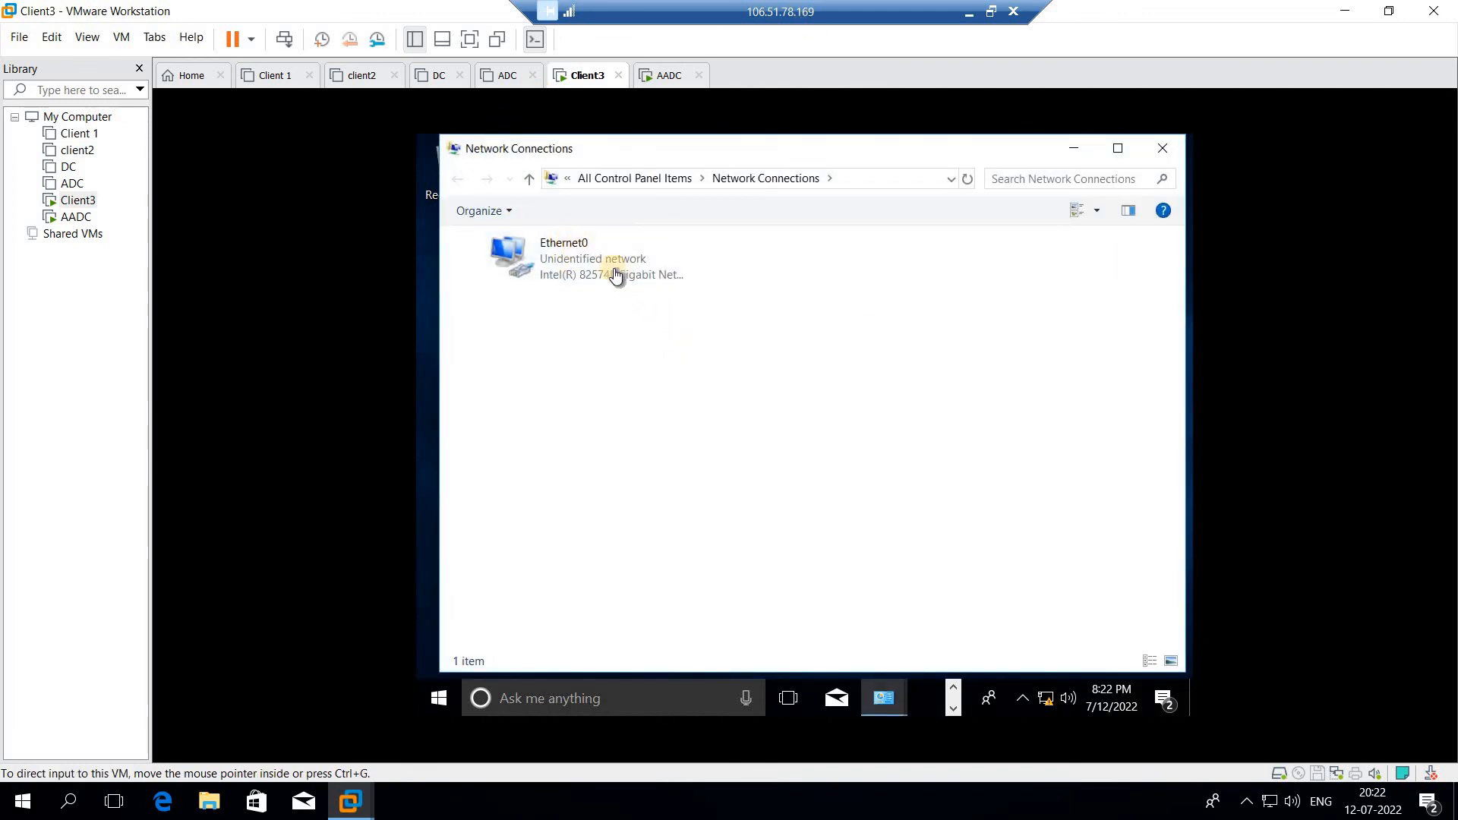
- Open Ethernet0 Properties and untick Internet Protocol Version 6 (TCP/IPv6)
{"action": "right_click", "coordinate": [562, 253]}
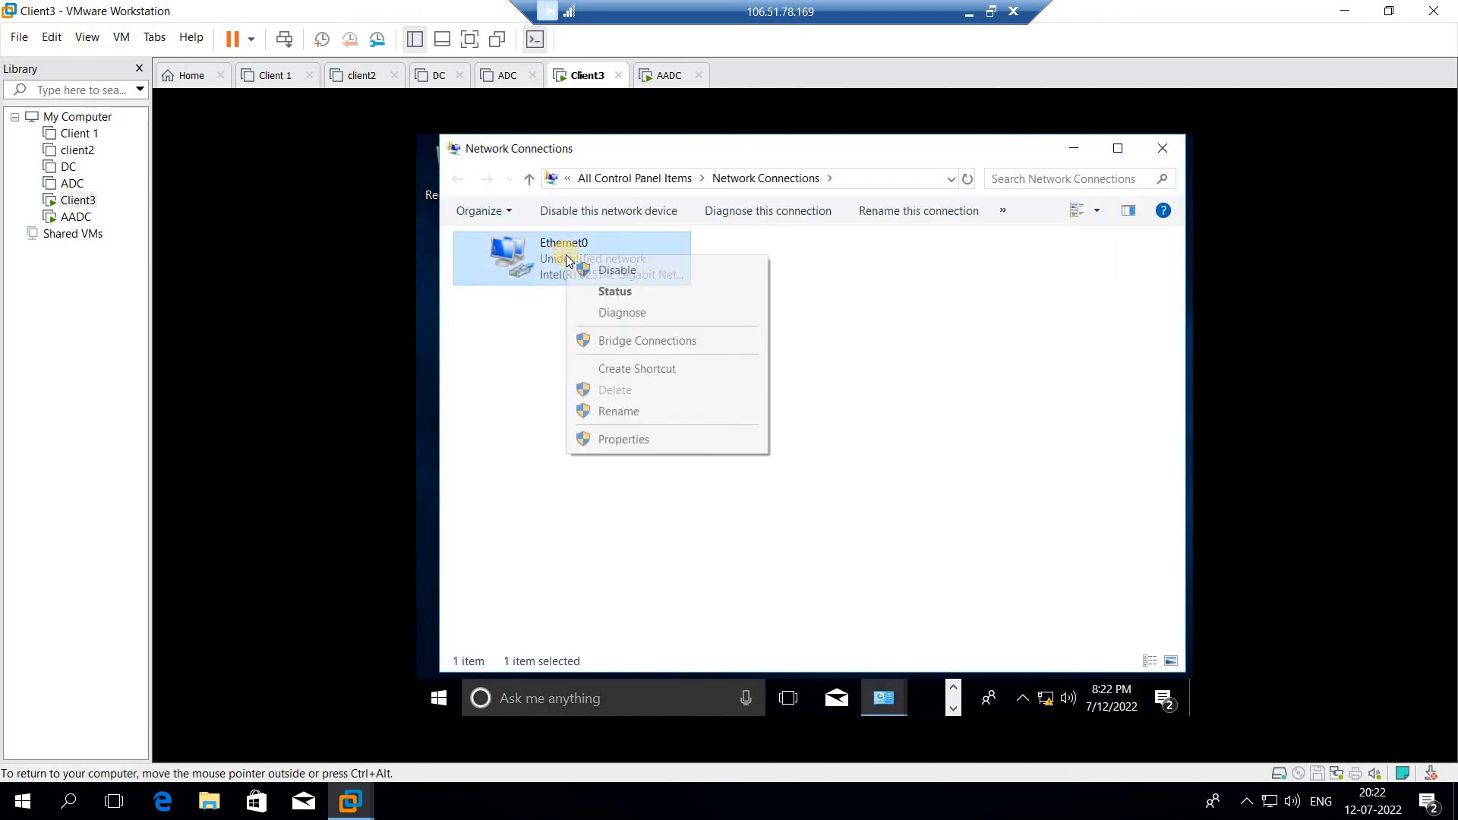
{"action": "left_click", "coordinate": [620, 440]}
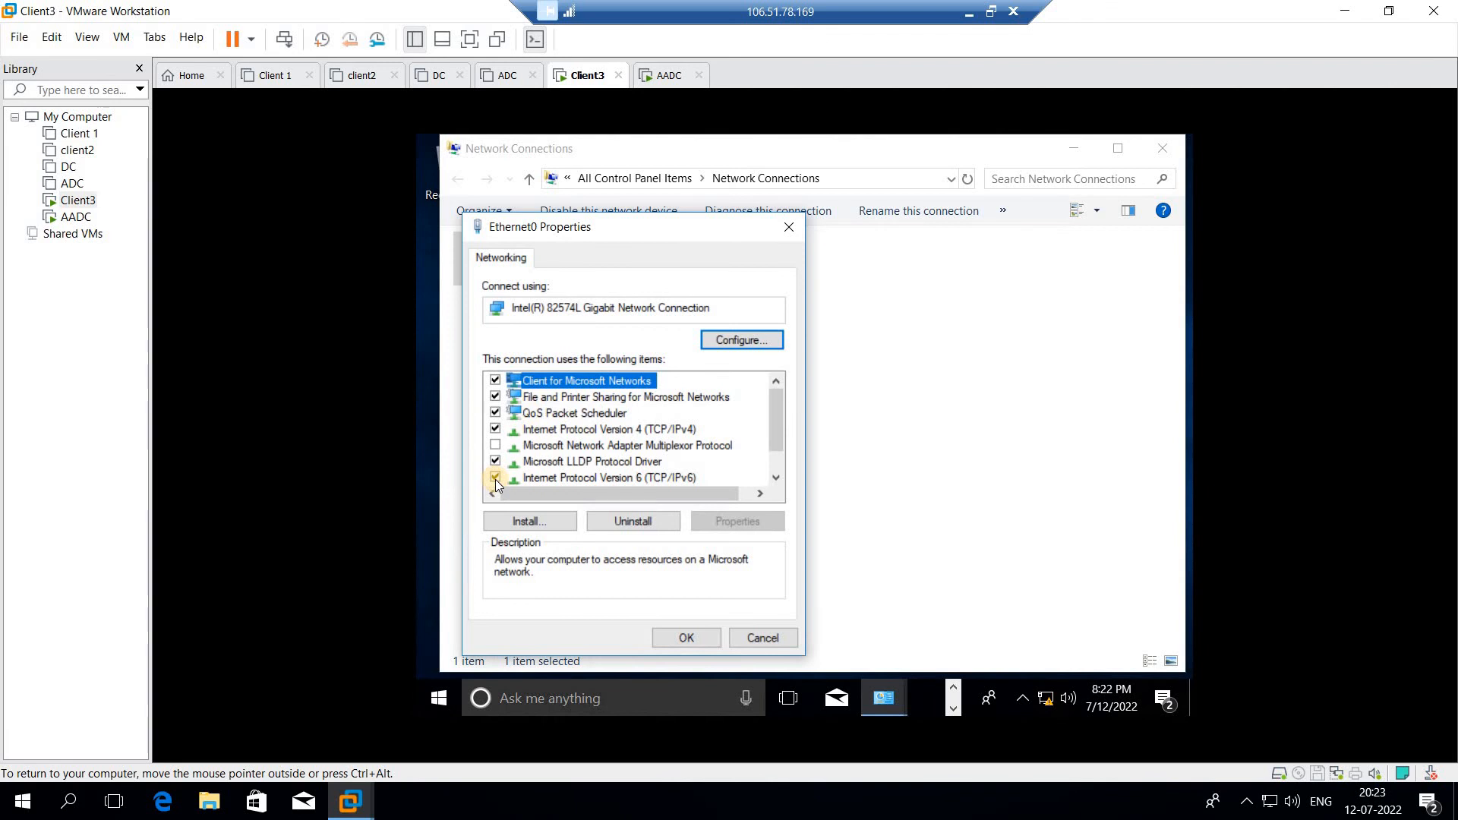
{"action": "left_click", "coordinate": [495, 478]}
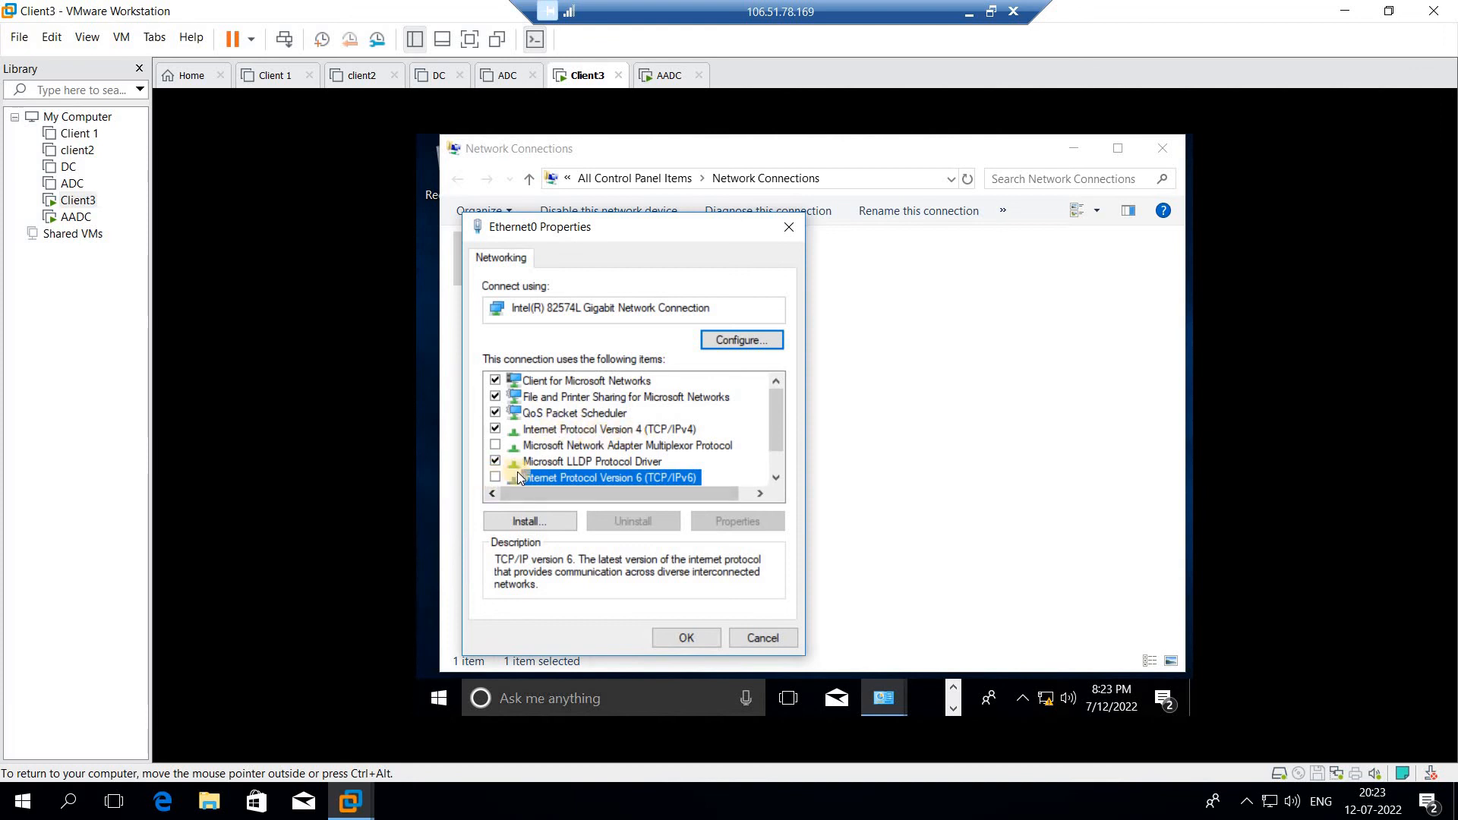
{"action": "left_click", "coordinate": [571, 482]}
{"action": "left_click", "coordinate": [605, 484]}
{"action": "double_click", "coordinate": [609, 430]}
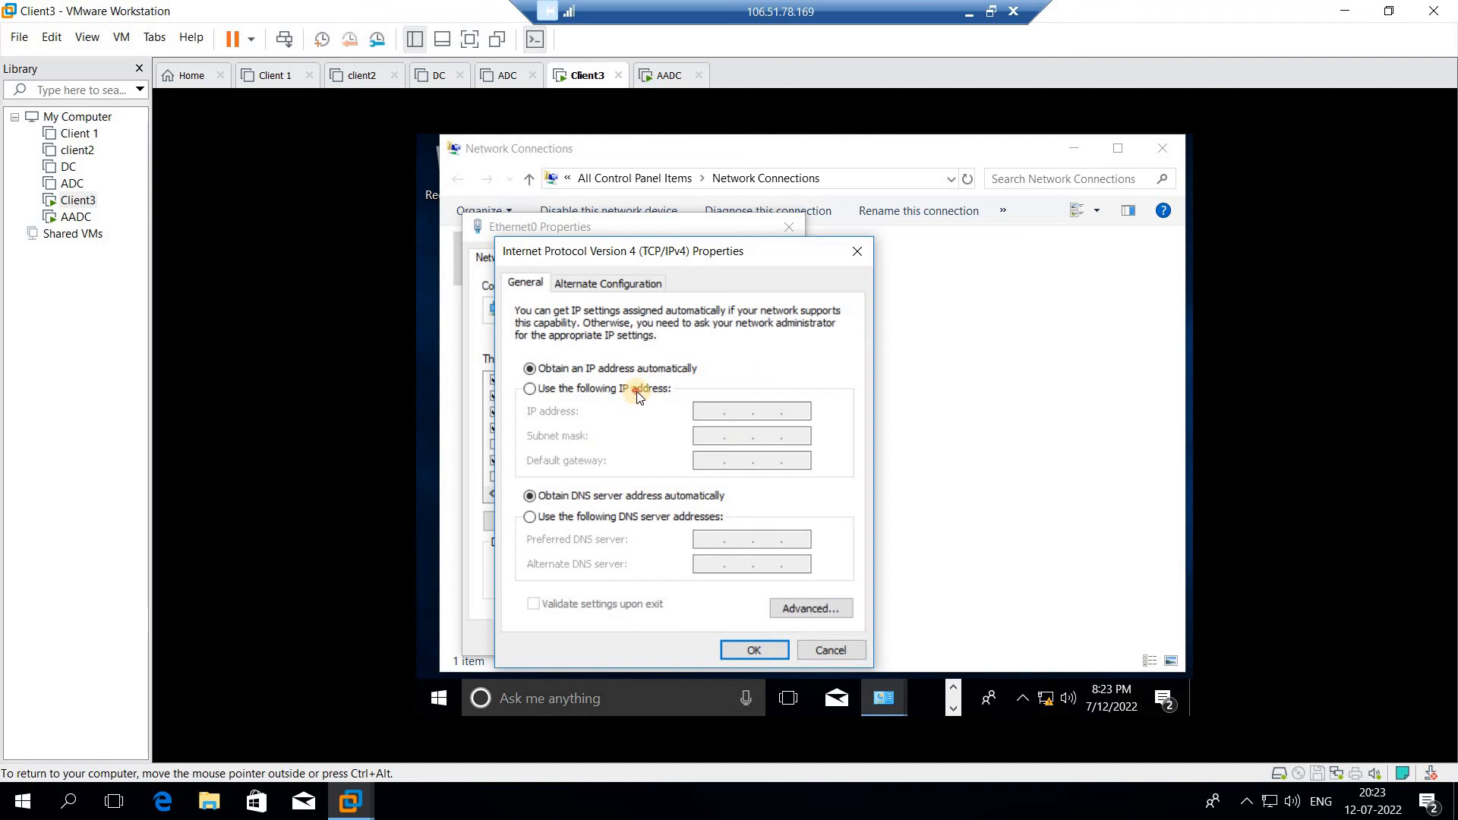
- Enter static IP 192.168.100.5, mask 255.255.255.0 and preferred DNS 192.168.100.1 in IPv4 properties
{"action": "left_click", "coordinate": [636, 392]}
{"action": "left_click", "coordinate": [714, 413]}
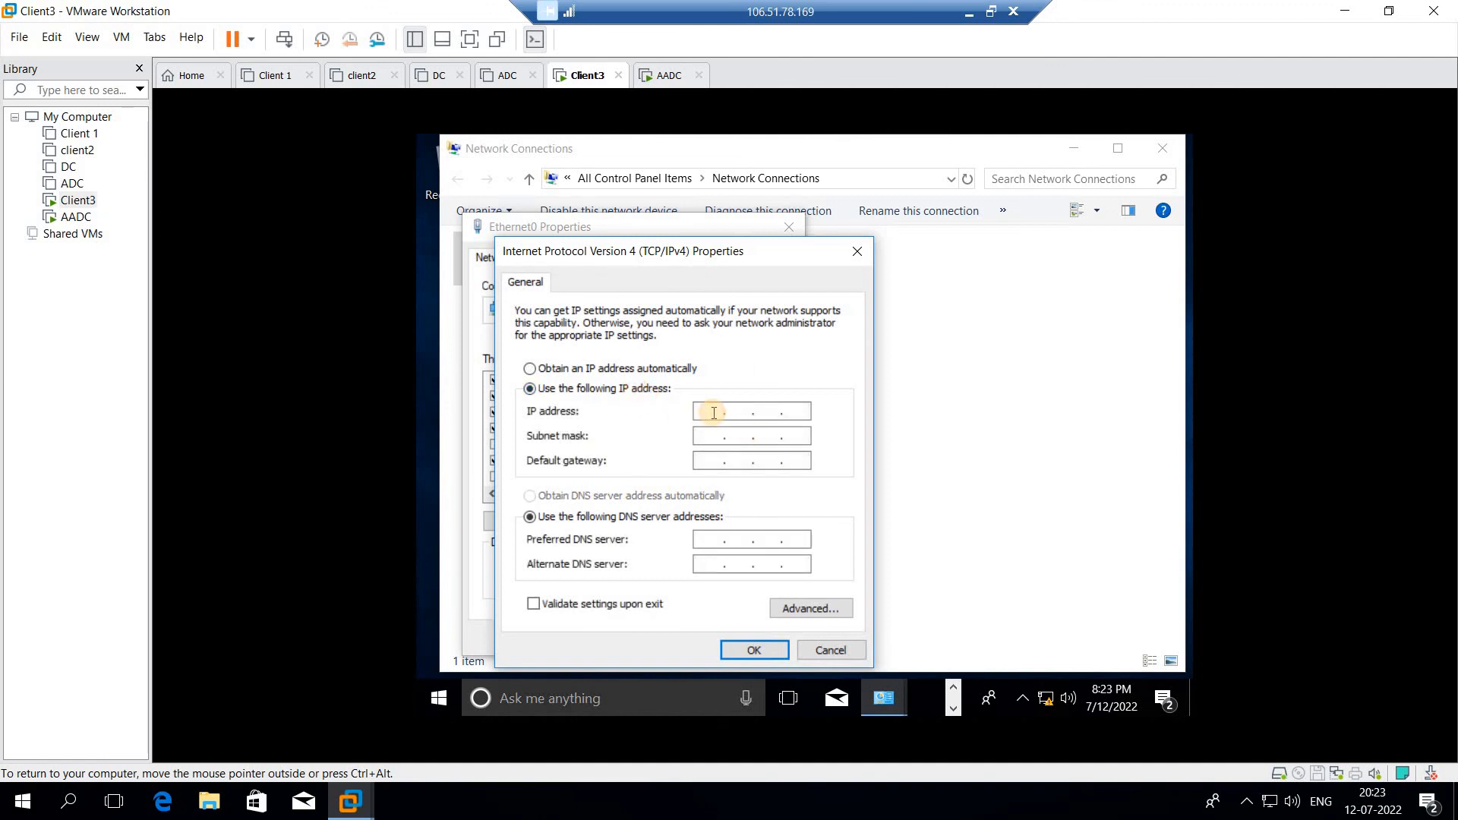
{"action": "type", "text": "192 . 168 ."}
{"action": "type", "text": "100 ."}
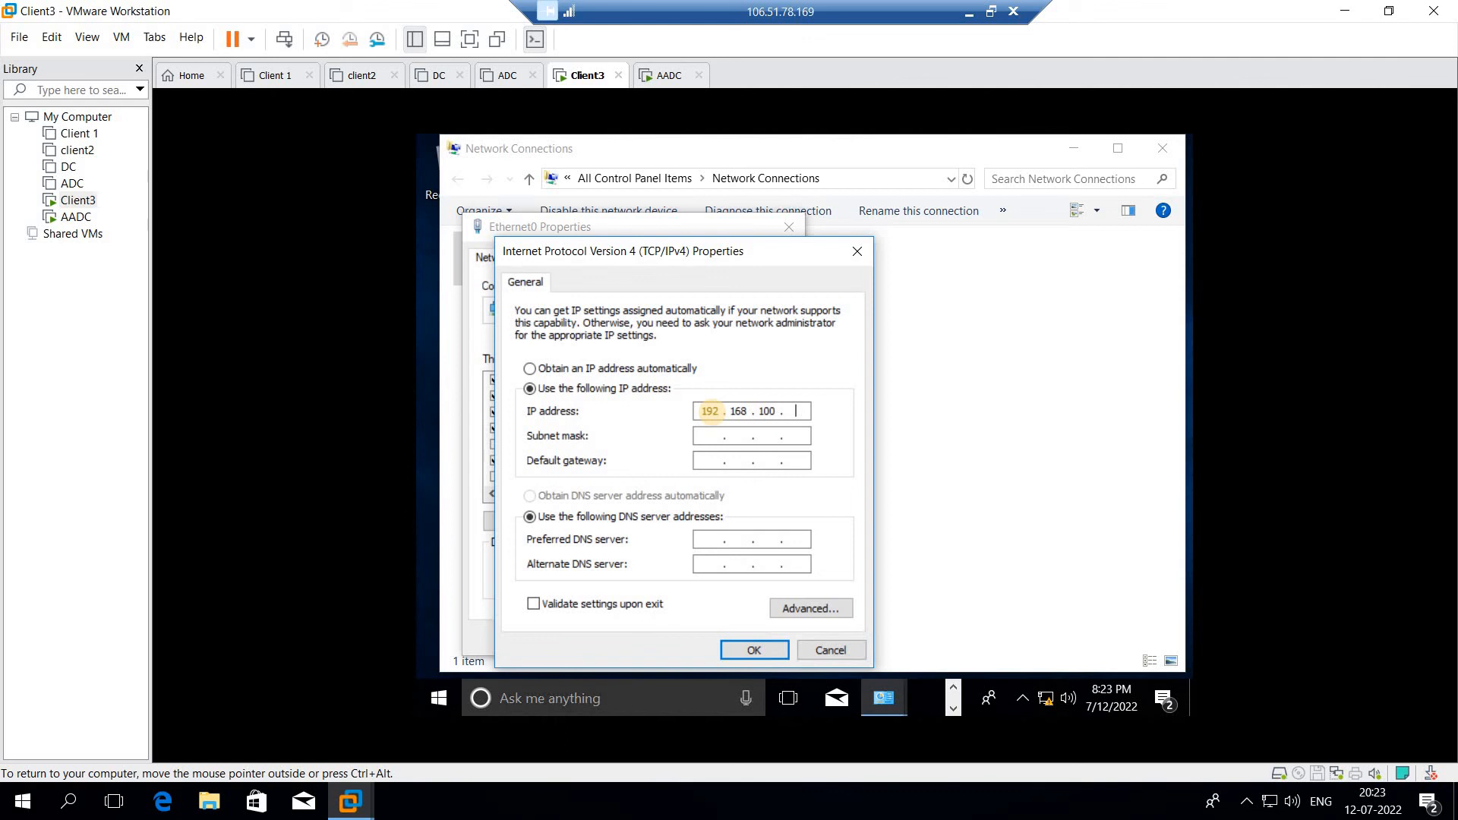
{"action": "type", "text": "5"}
{"action": "key", "text": "ctrl+alt"}
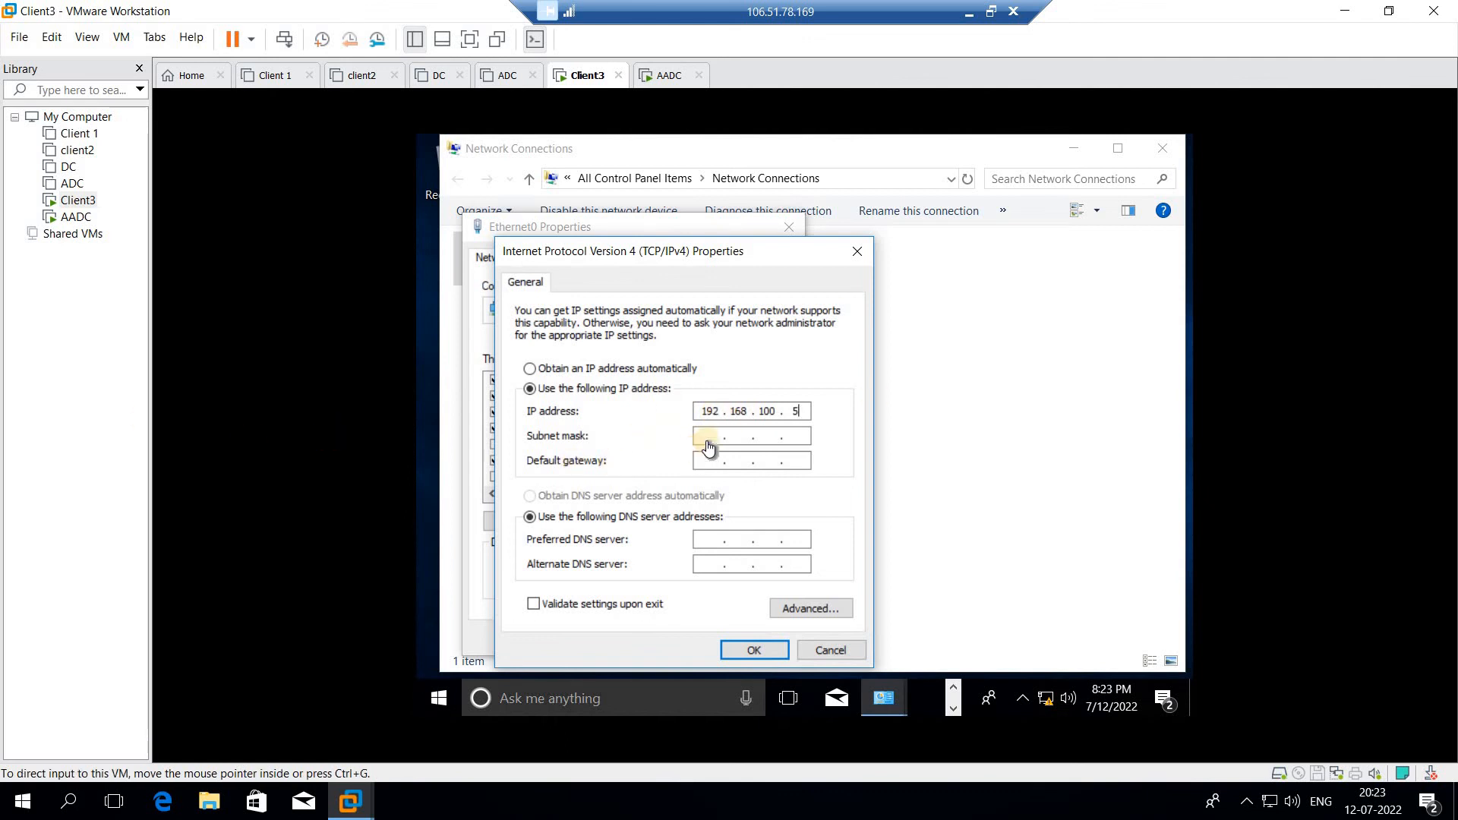
{"action": "left_click", "coordinate": [807, 409]}
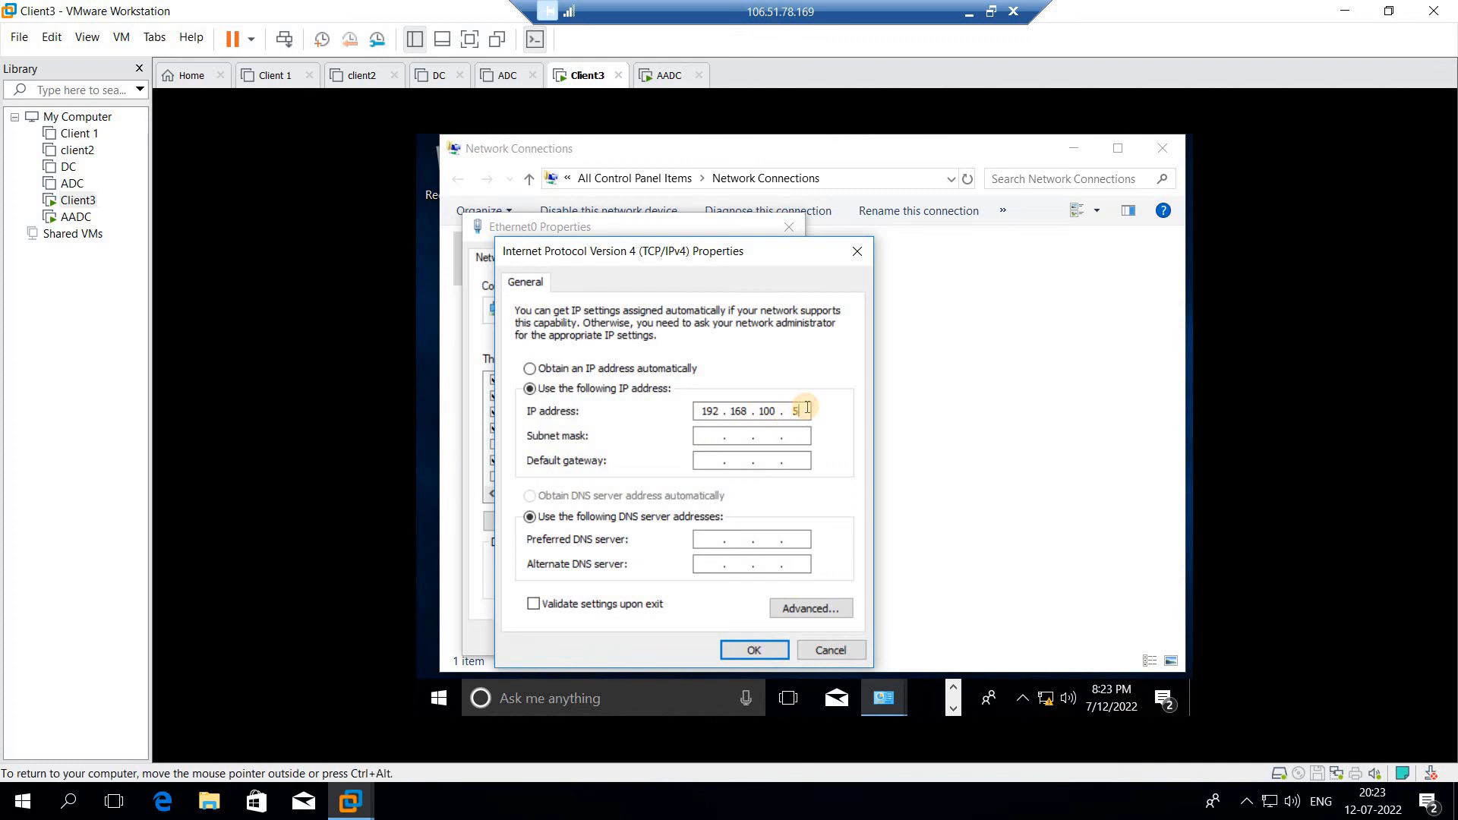
{"action": "left_click", "coordinate": [806, 437]}
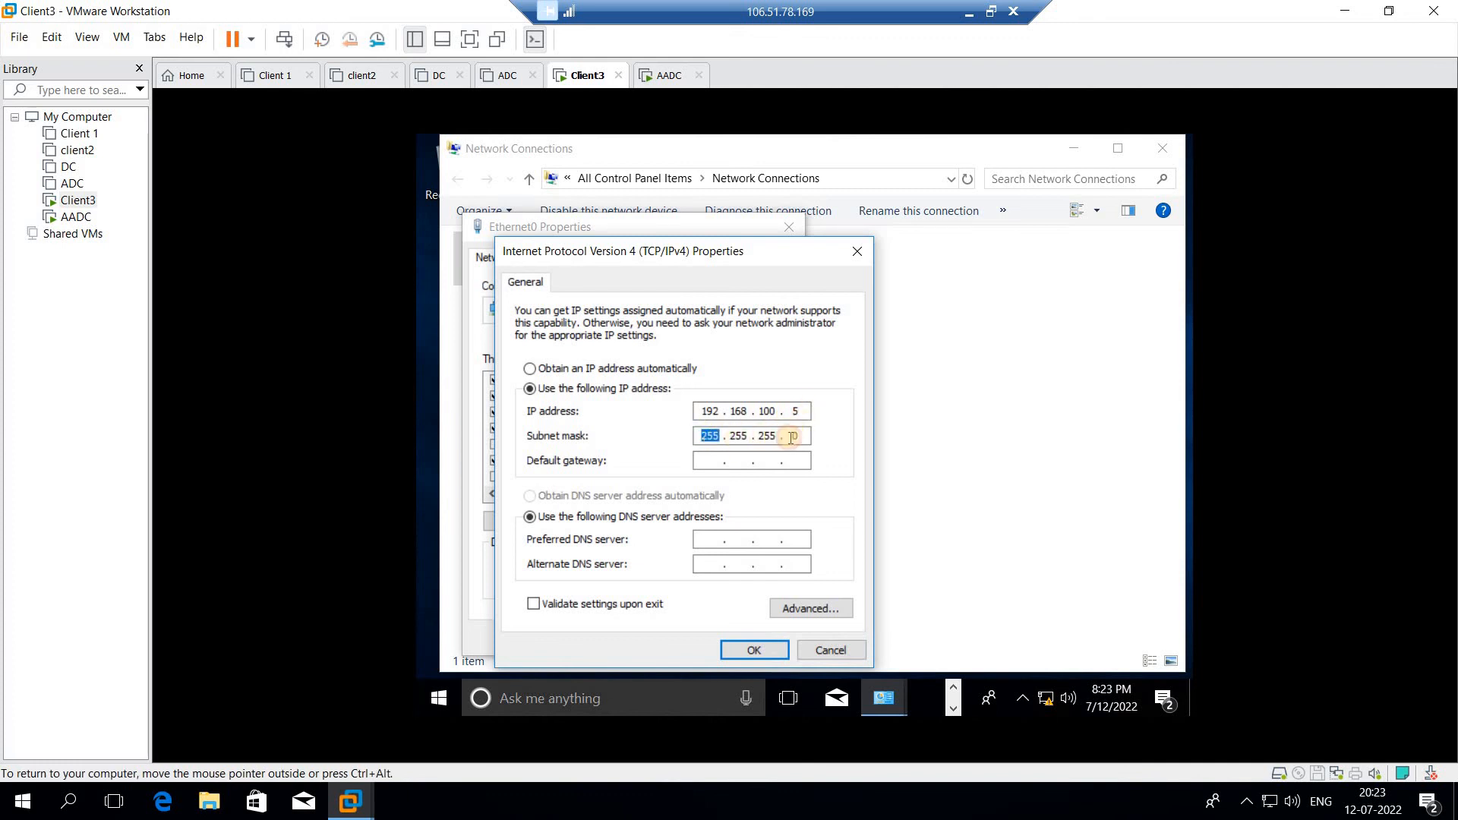
{"action": "left_click", "coordinate": [697, 541]}
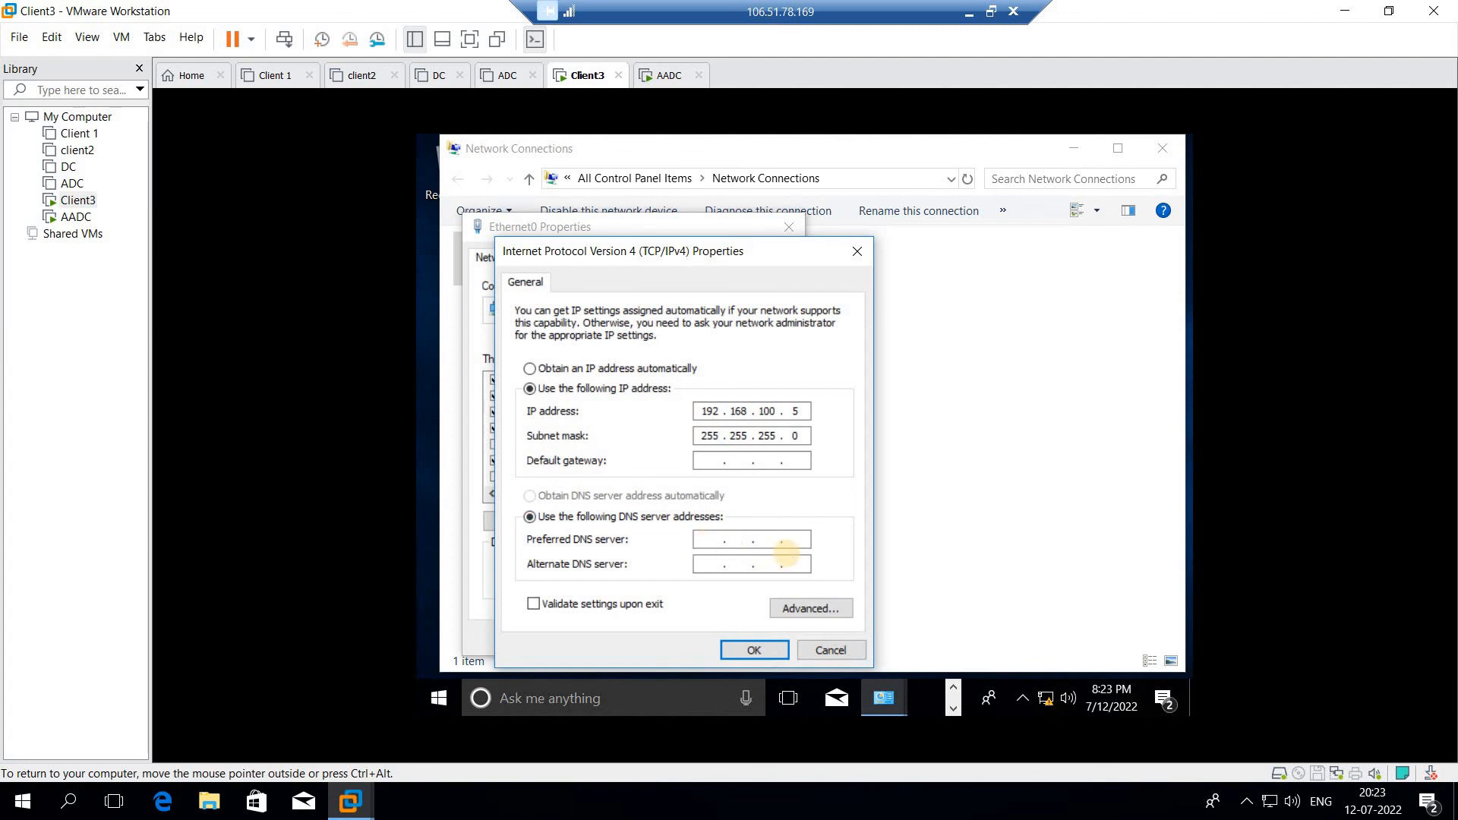
{"action": "type", "text": "192 . 168 . 100 . 1"}
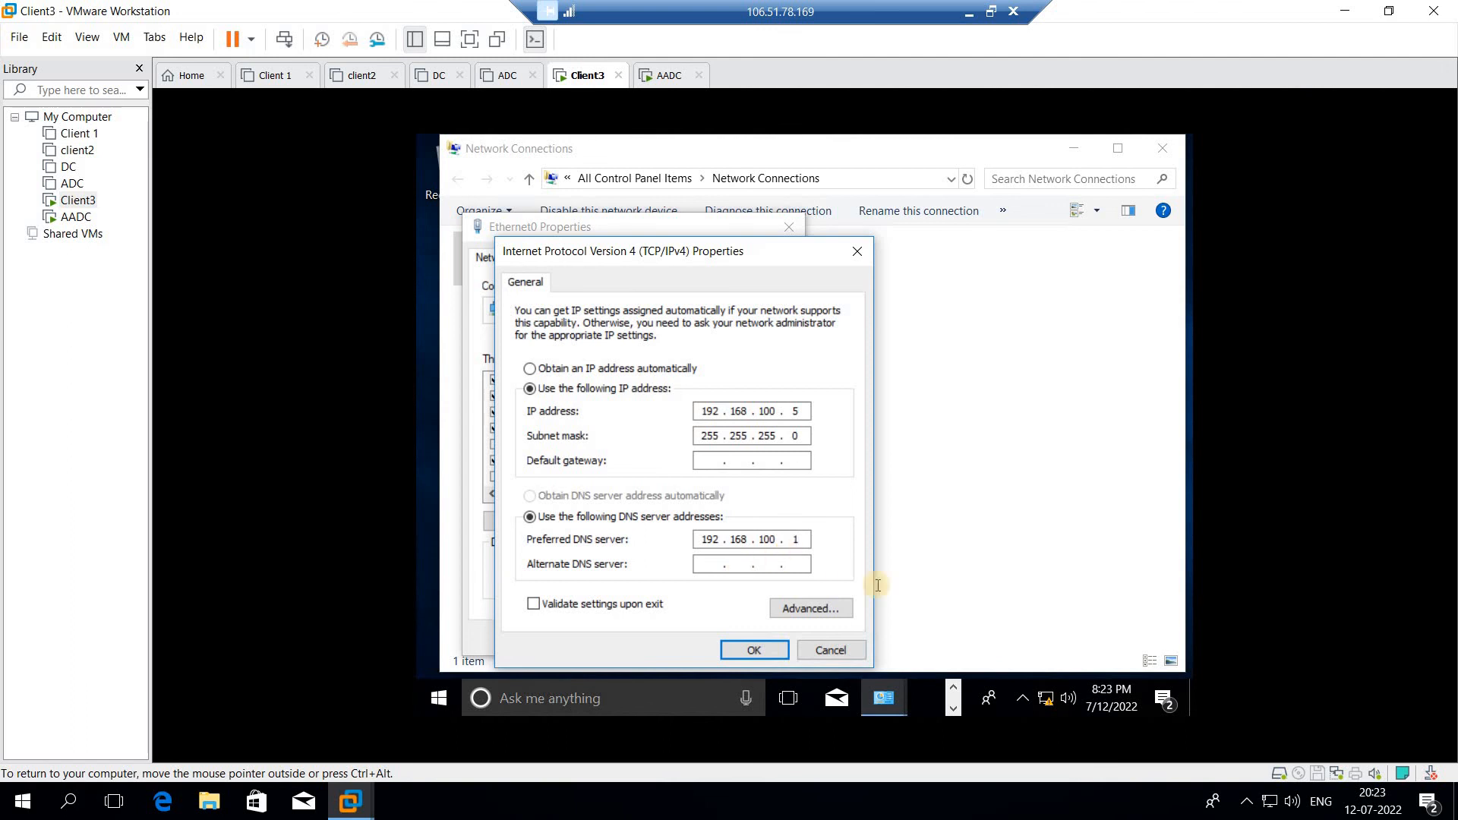
{"action": "left_click_drag", "start_coordinate": [717, 550], "coordinate": [809, 537]}
{"action": "left_click", "coordinate": [806, 415]}
{"action": "left_click", "coordinate": [803, 414]}
- Apply the new IPv4 settings and restart Client3 from the Start menu power options
{"action": "left_click", "coordinate": [743, 653]}
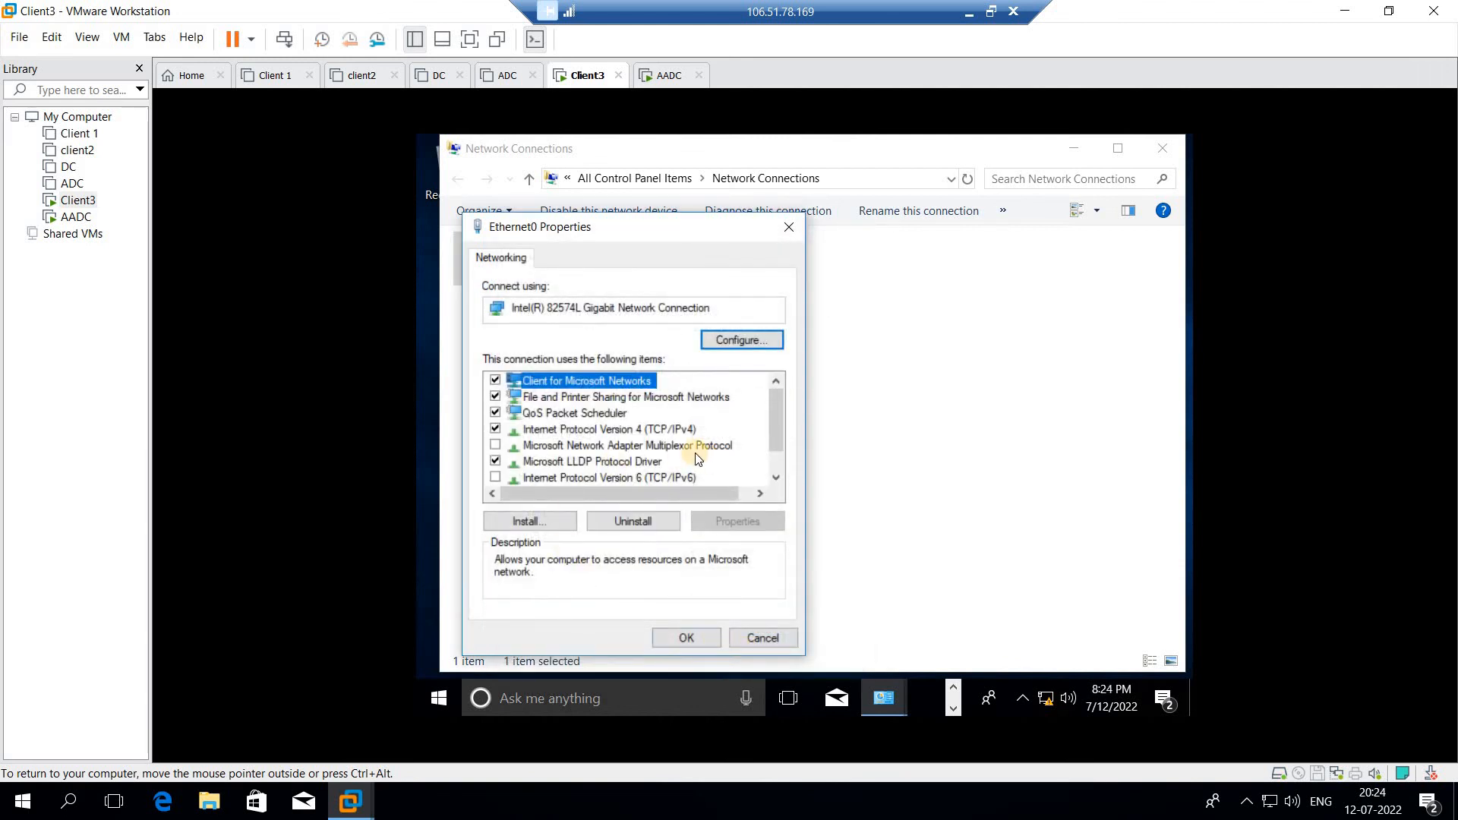
{"action": "left_click", "coordinate": [683, 640]}
{"action": "left_click", "coordinate": [434, 699]}
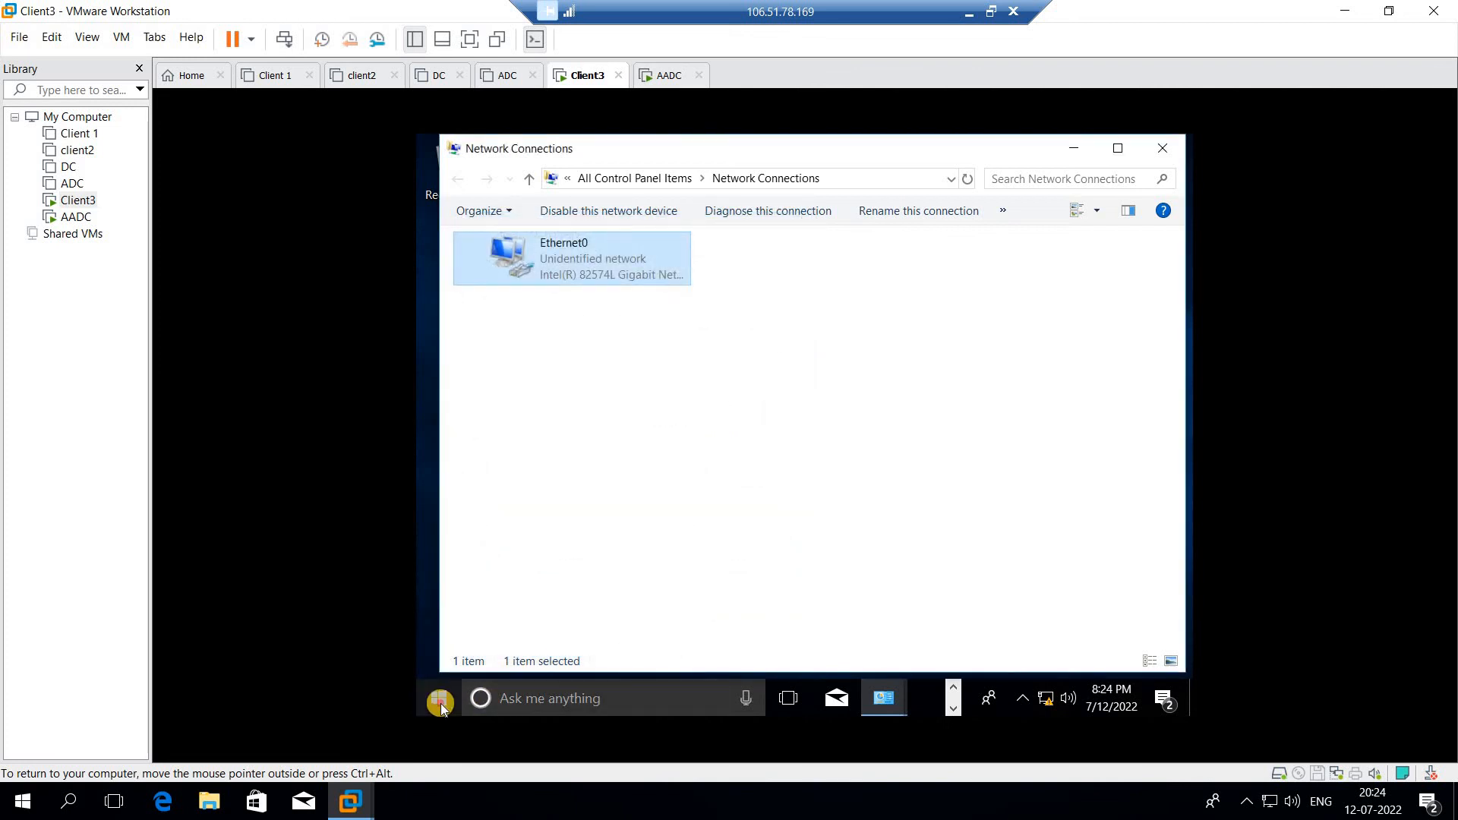
{"action": "left_click", "coordinate": [439, 655]}
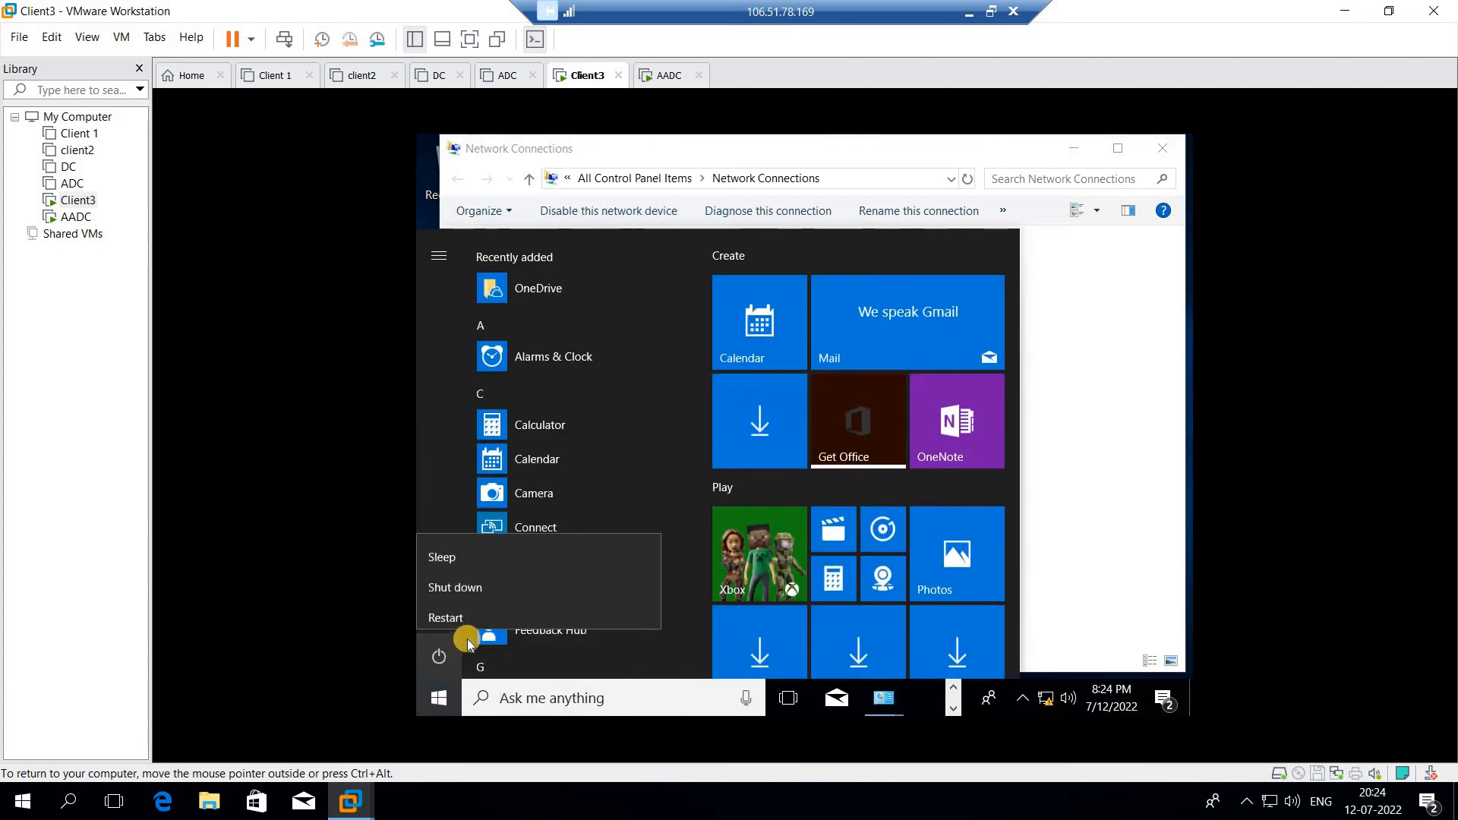
{"action": "left_click", "coordinate": [462, 607]}
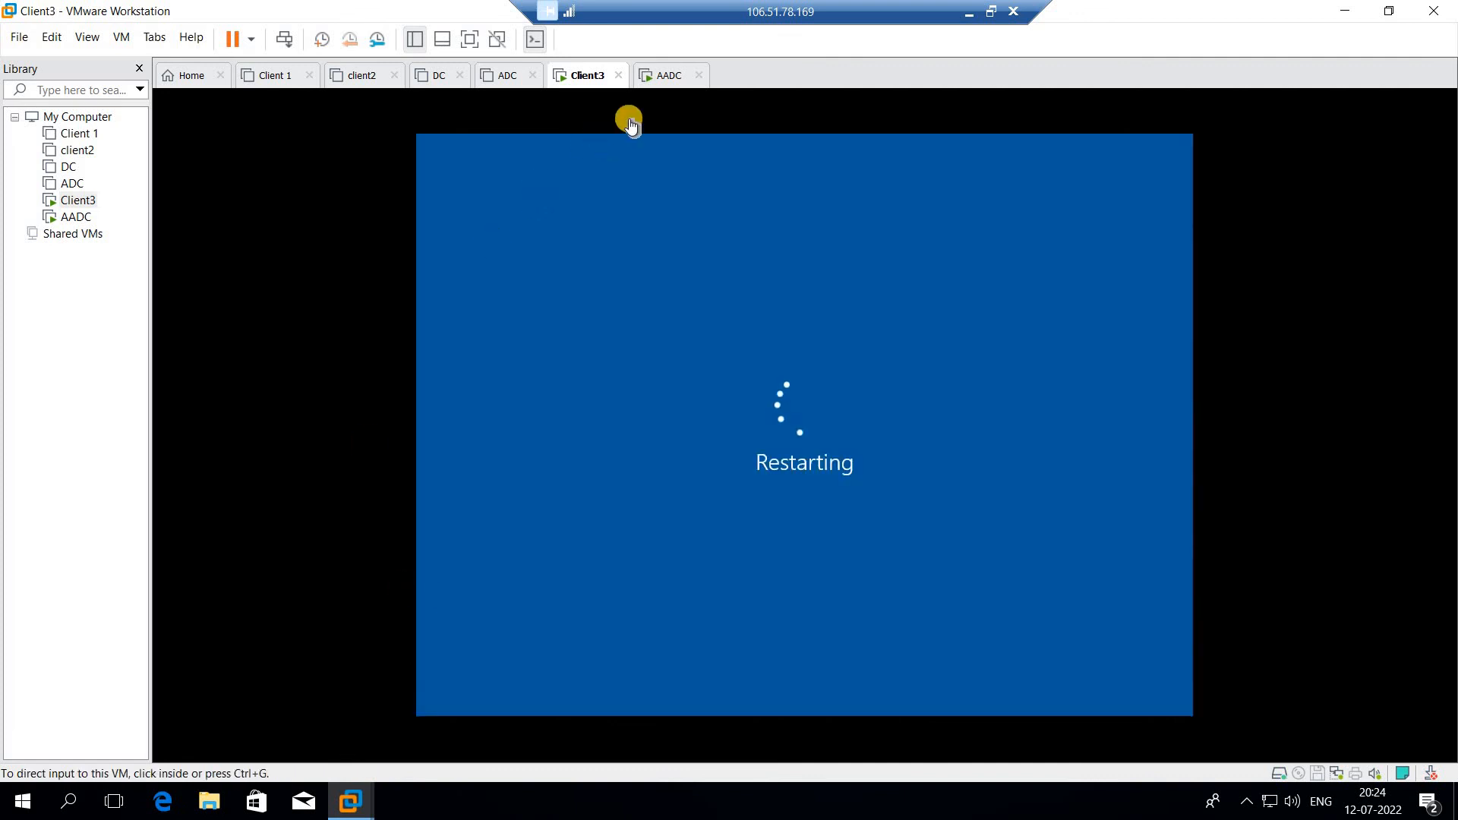
- On the AADC VM, begin the VMware Tools installation and accept the restart prompt
{"action": "left_click", "coordinate": [655, 85]}
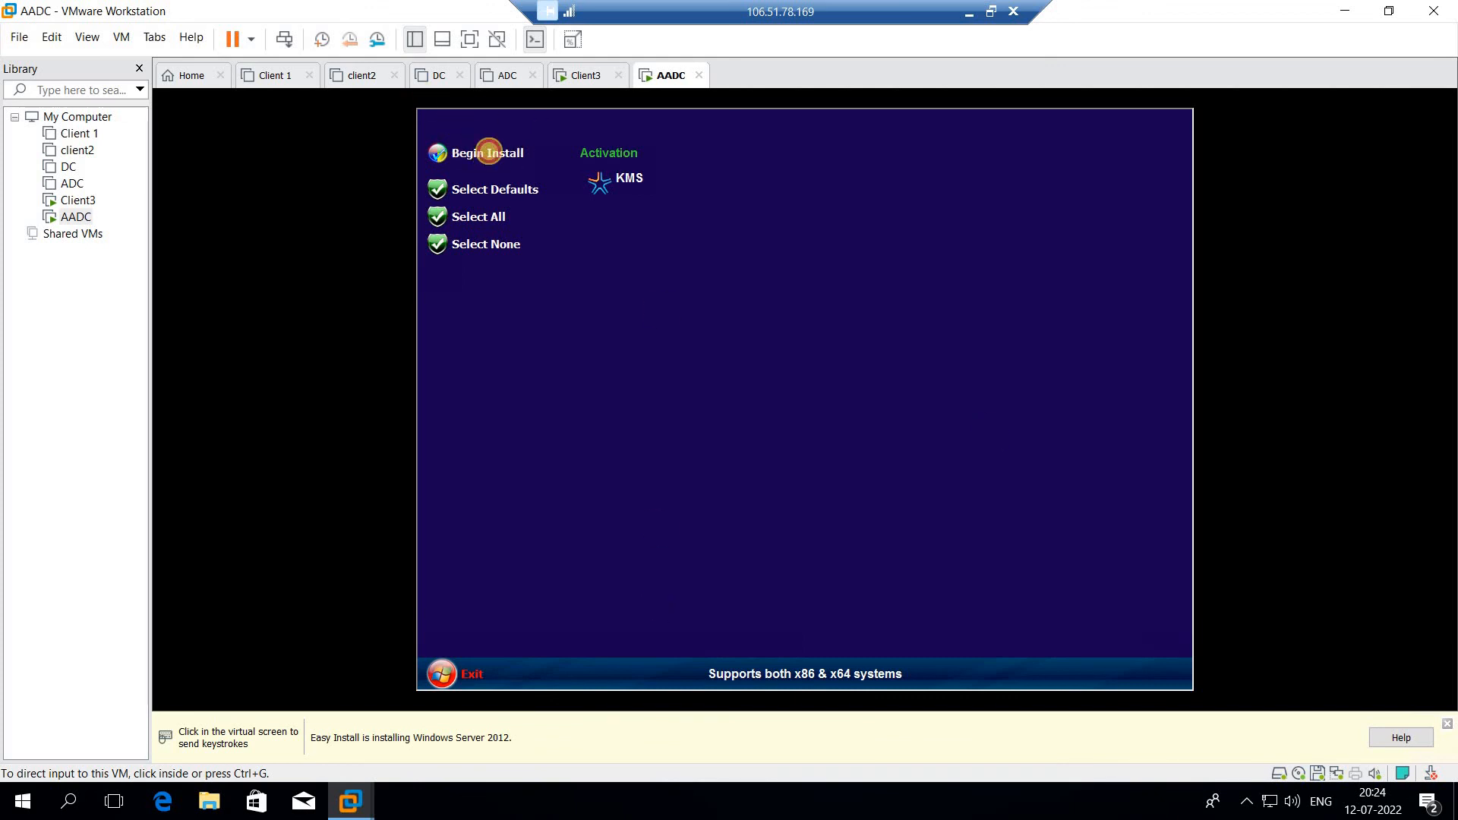
{"action": "left_click", "coordinate": [488, 157]}
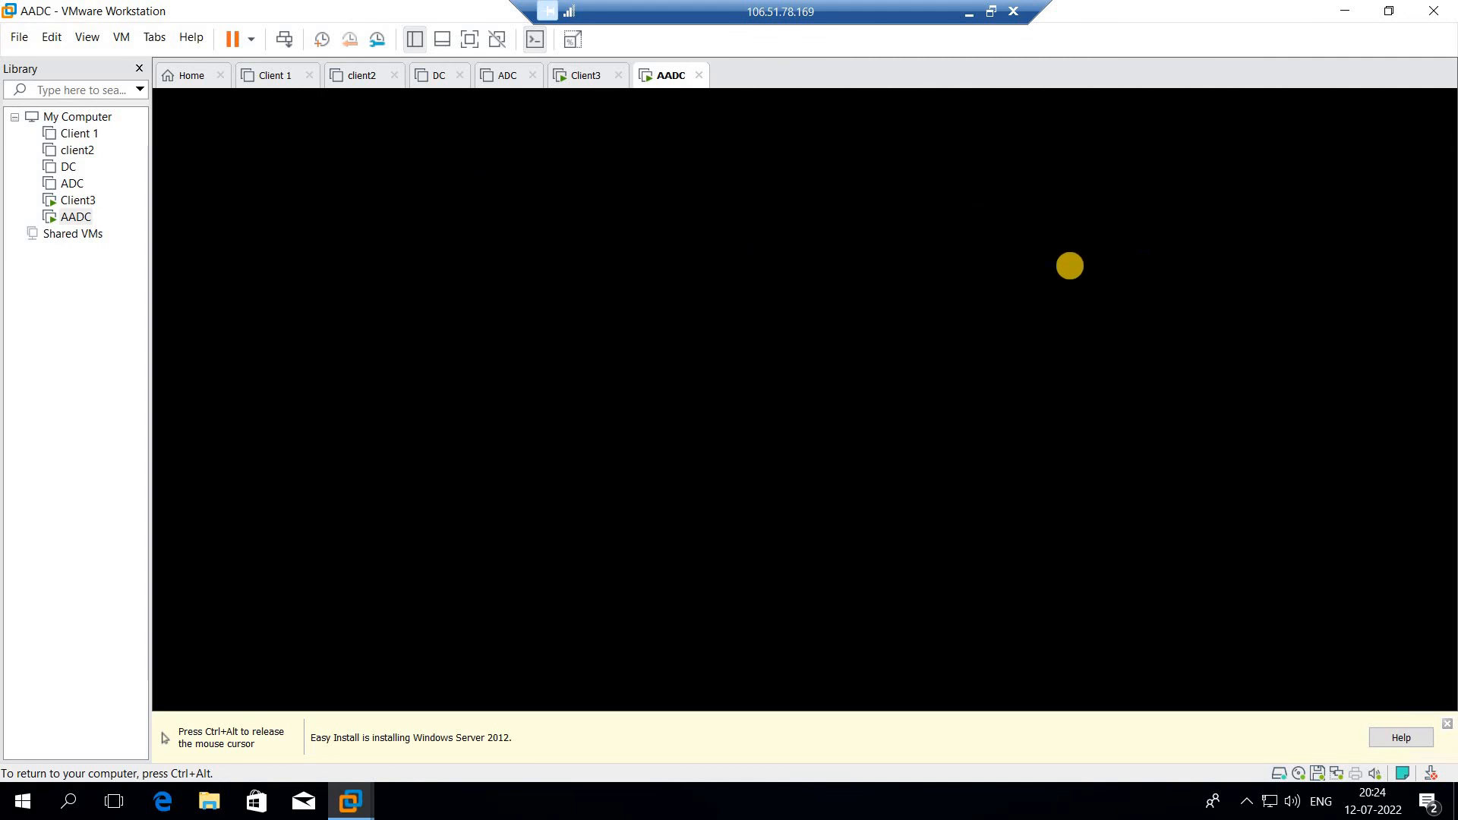
{"action": "key", "text": "ctrl+alt"}
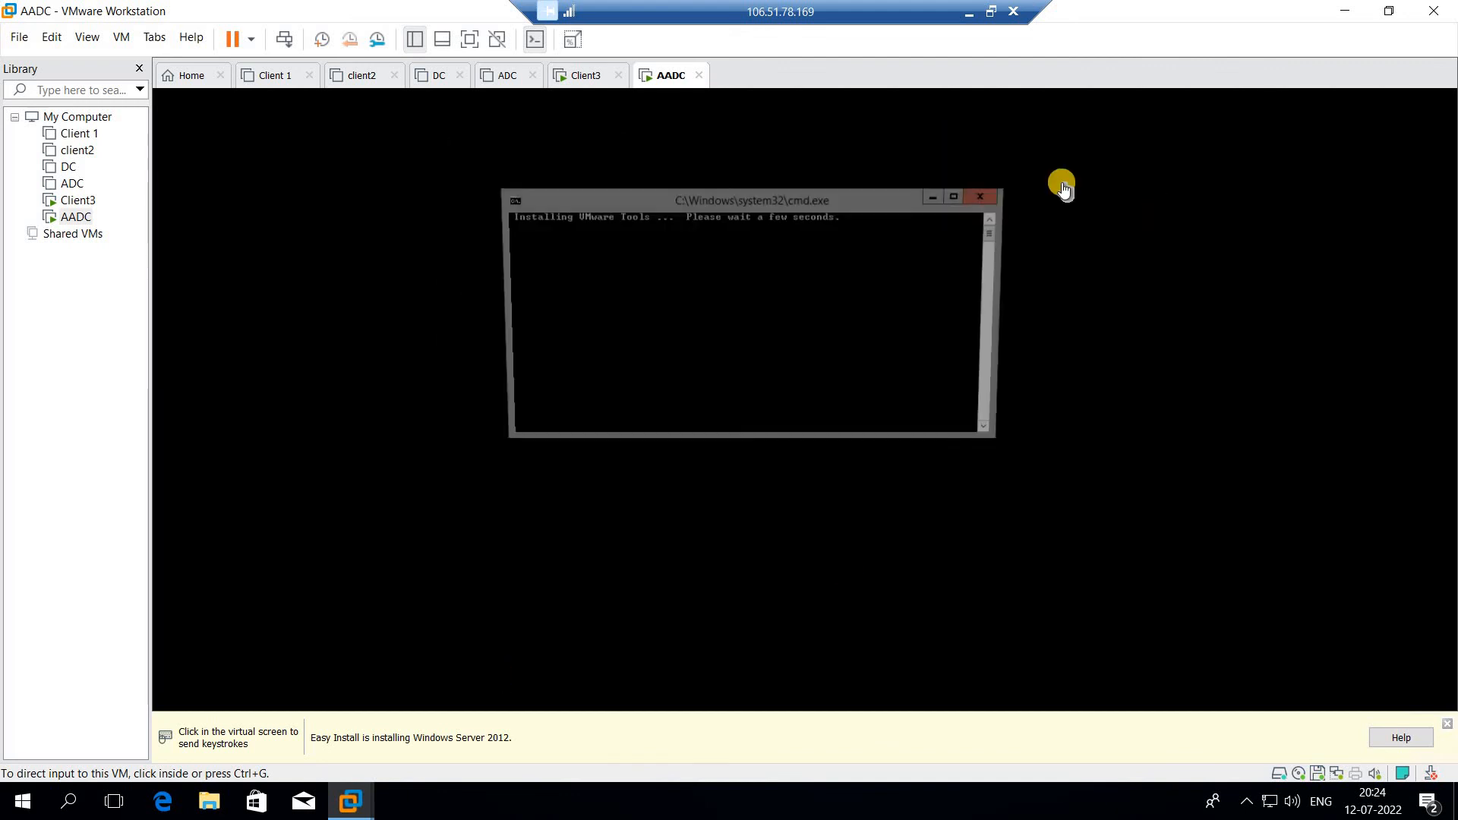
{"action": "left_click", "coordinate": [494, 342]}
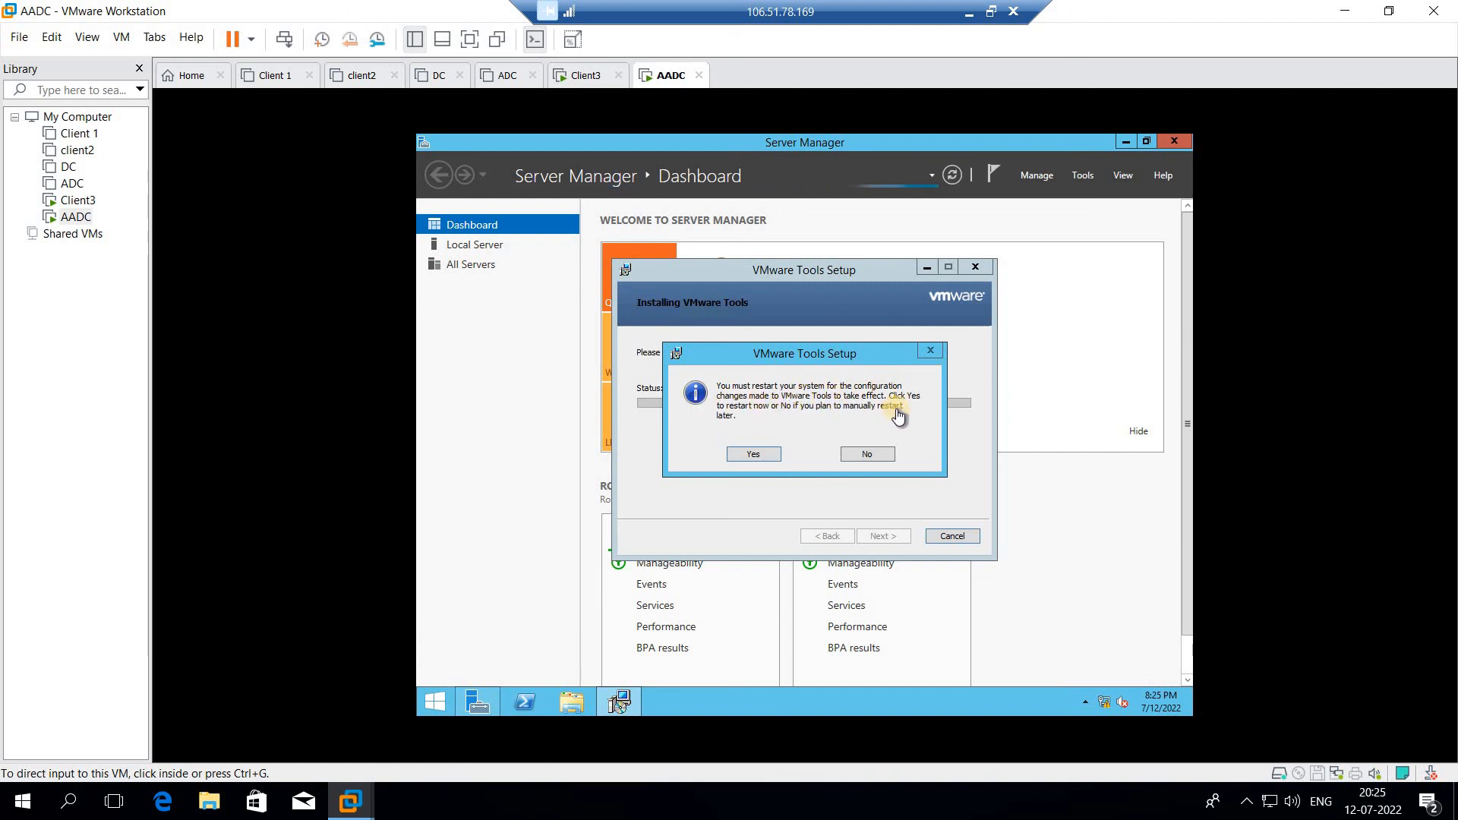
{"action": "left_click", "coordinate": [752, 456]}
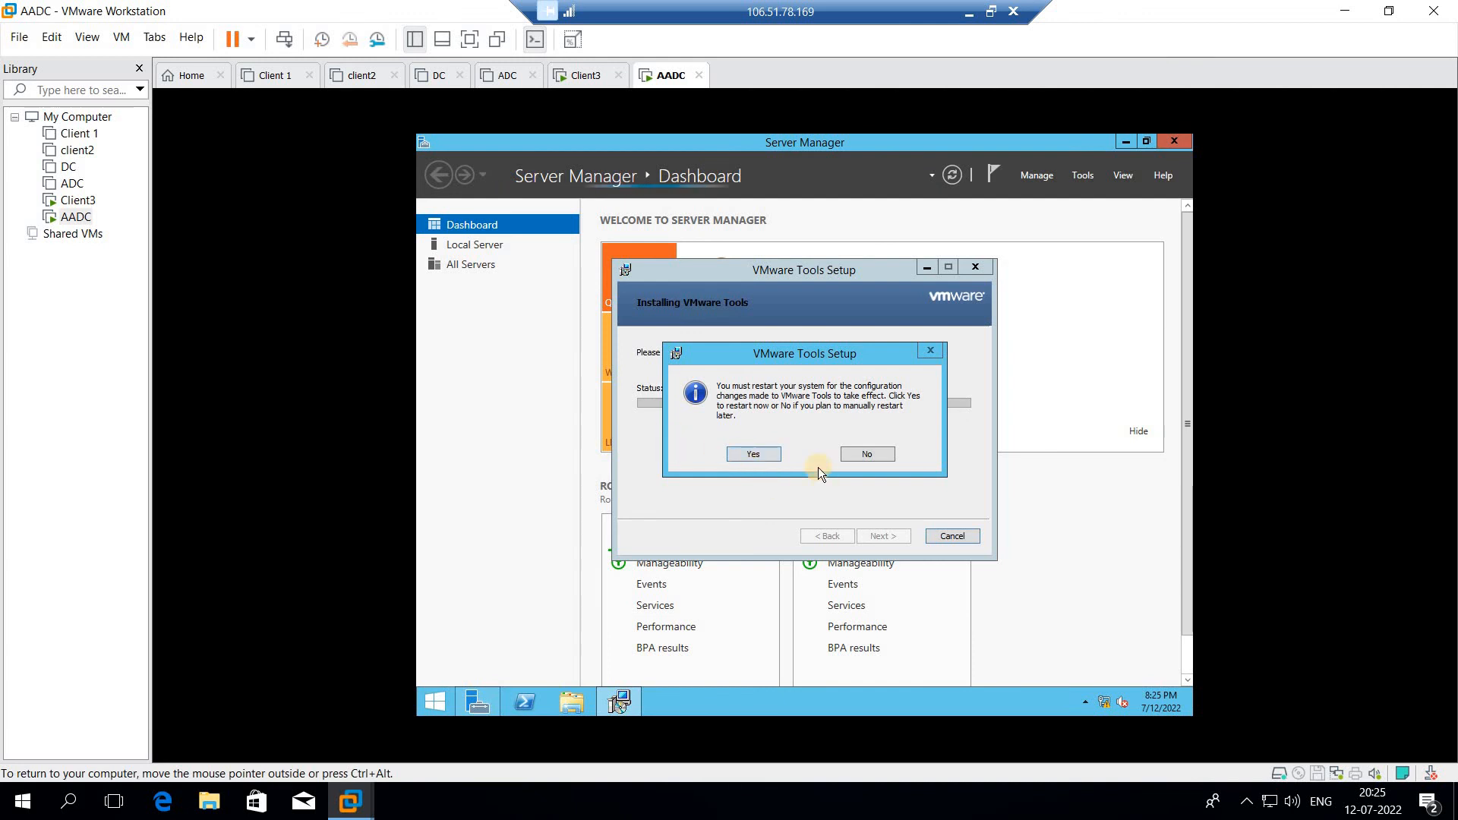
{"action": "left_click", "coordinate": [741, 456]}
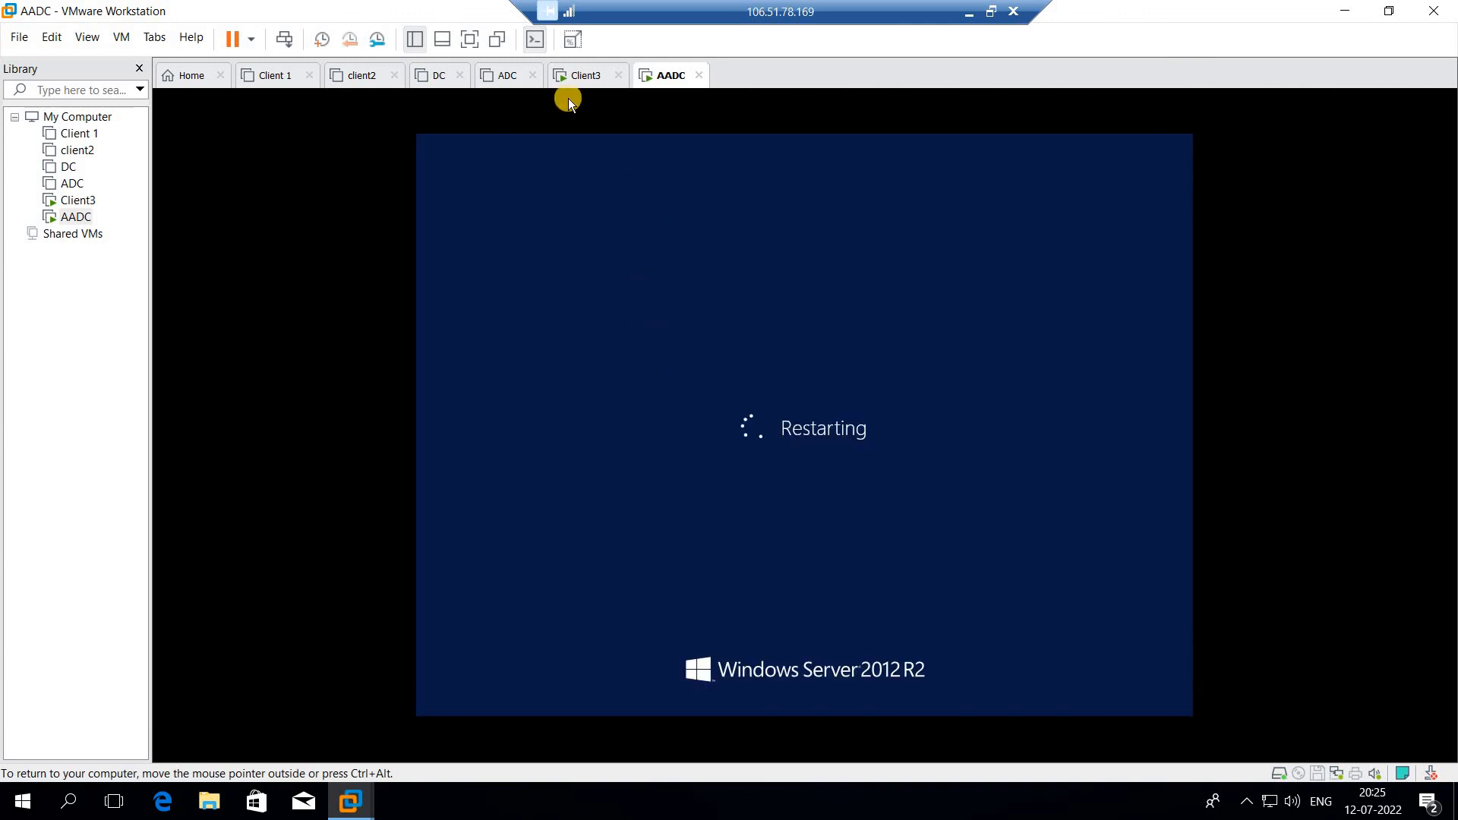
{"action": "left_click", "coordinate": [585, 79]}
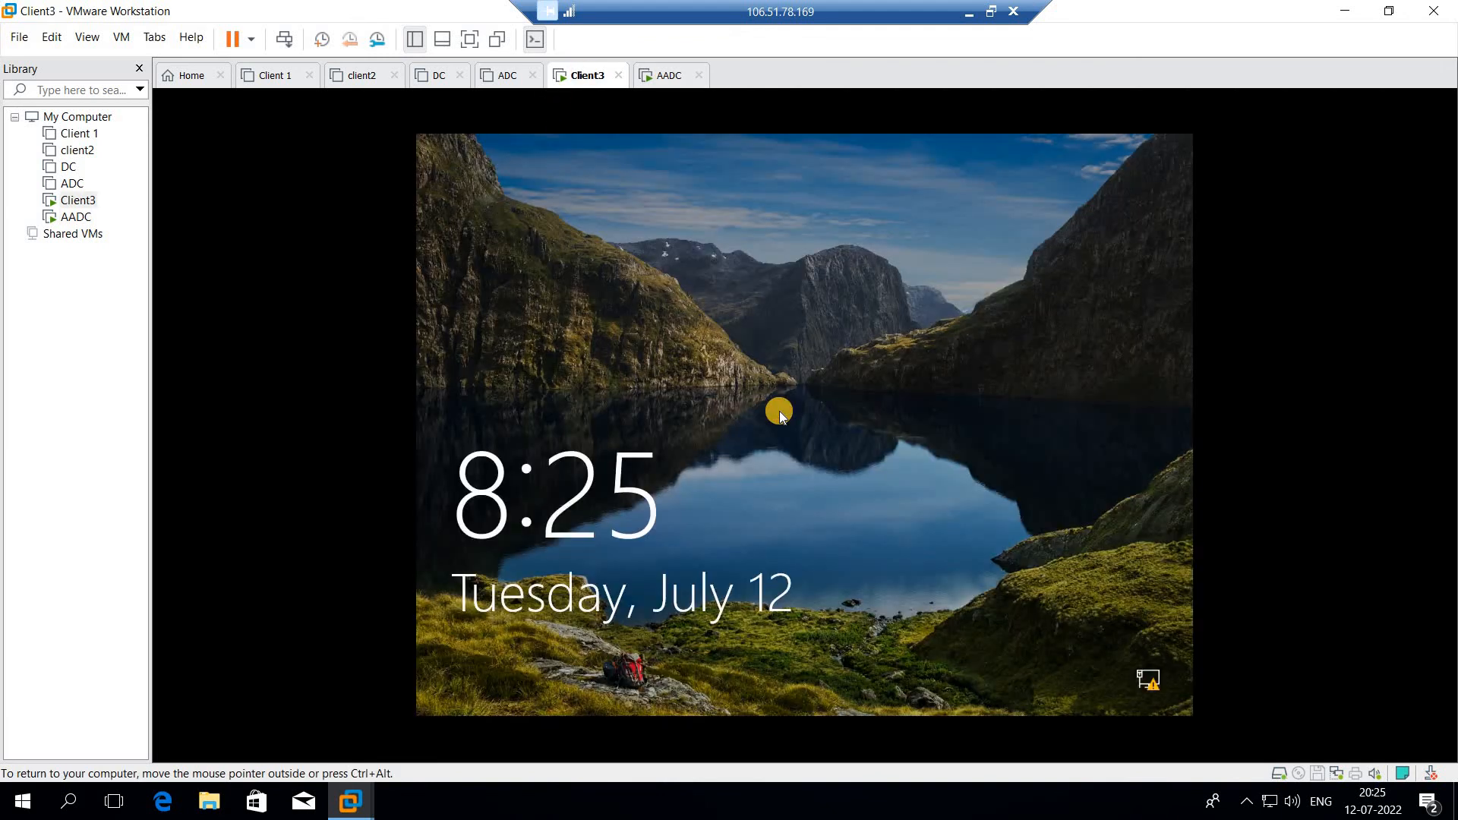
{"action": "left_click", "coordinate": [779, 412]}
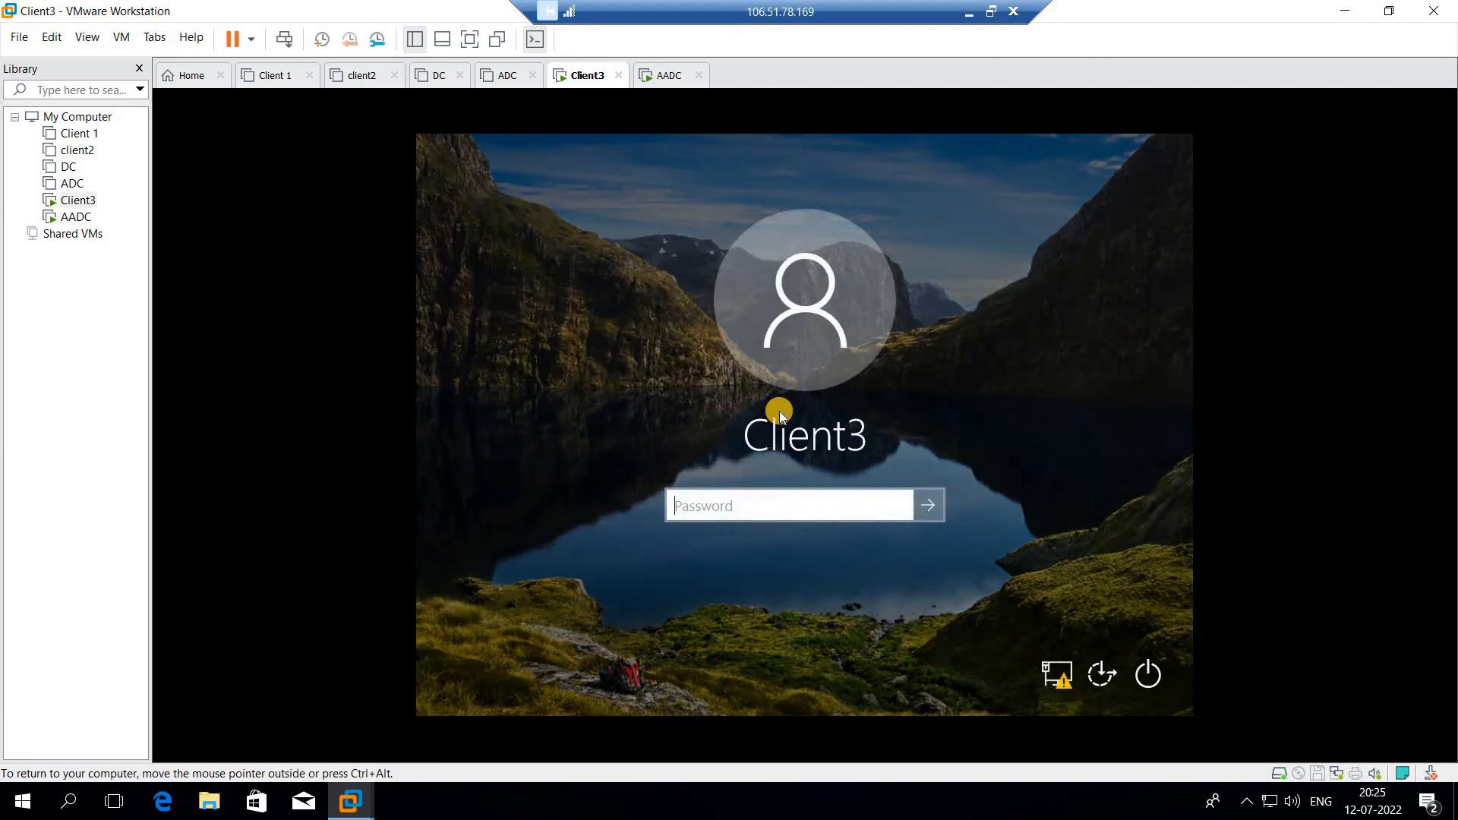
{"action": "type", "text": "*****"}
{"action": "left_click", "coordinate": [941, 499]}
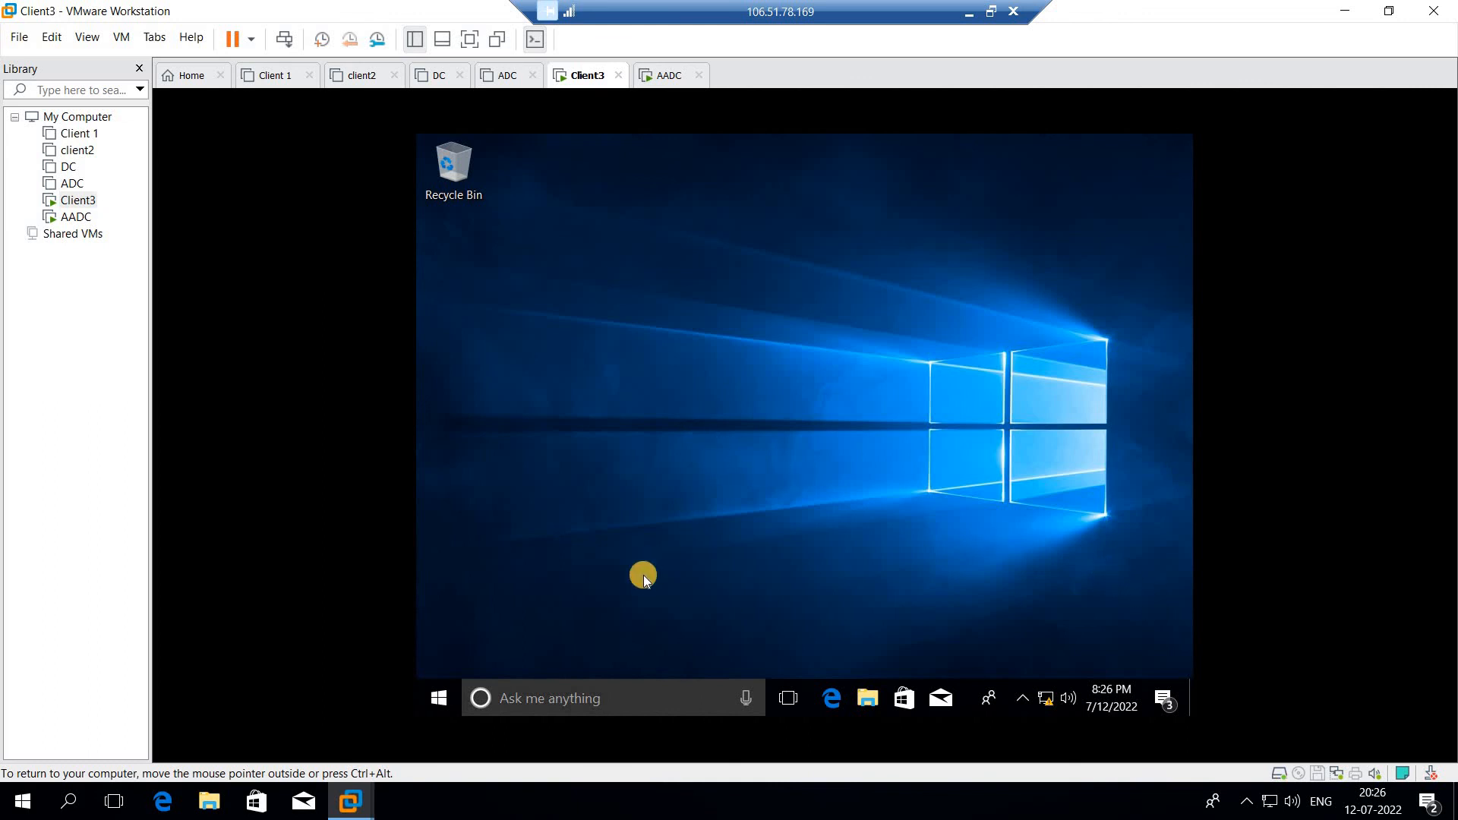
{"action": "right_click", "coordinate": [439, 714]}
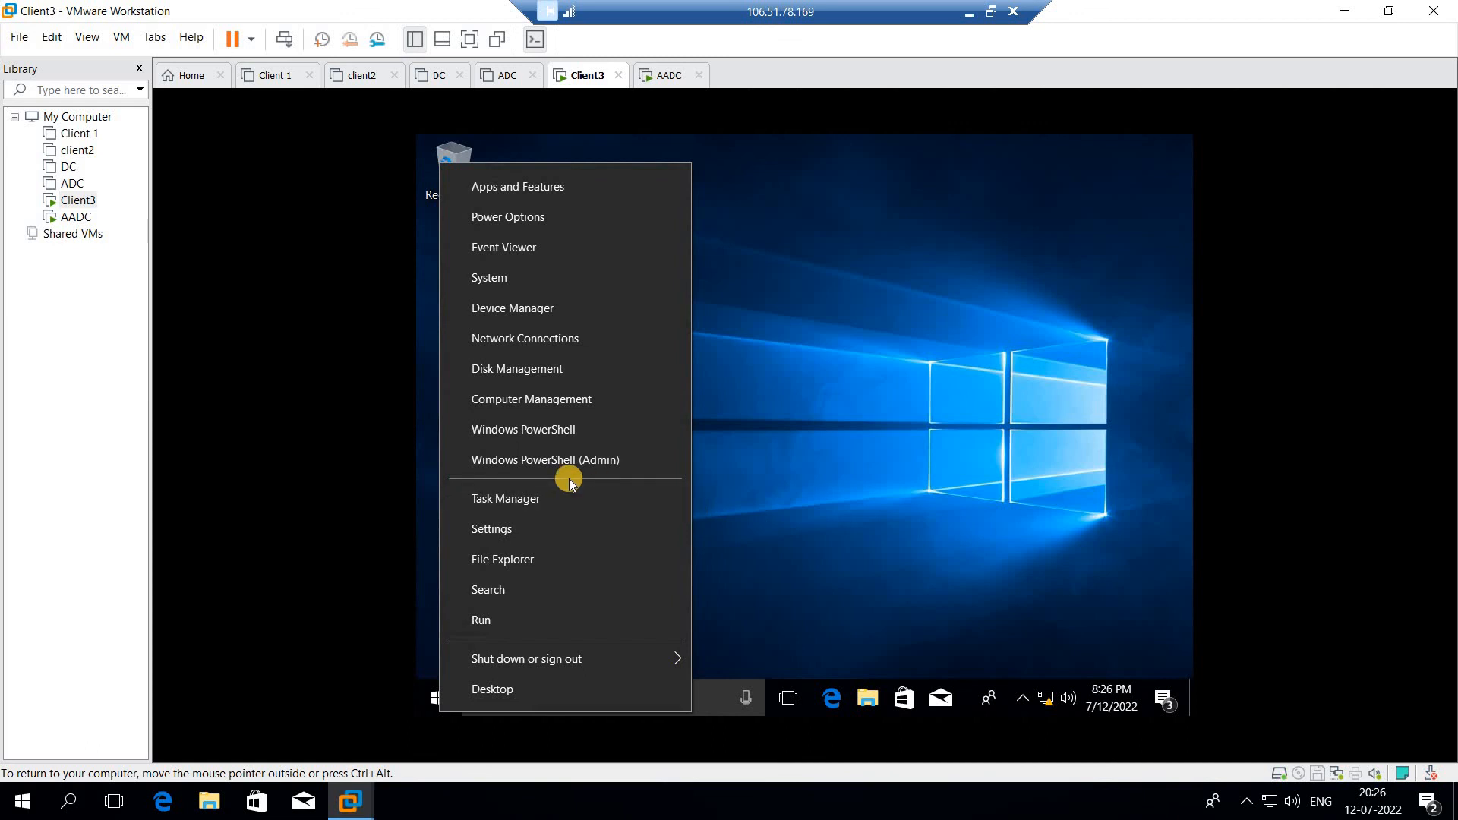
{"action": "right_click", "coordinate": [427, 705]}
{"action": "right_click", "coordinate": [432, 709]}
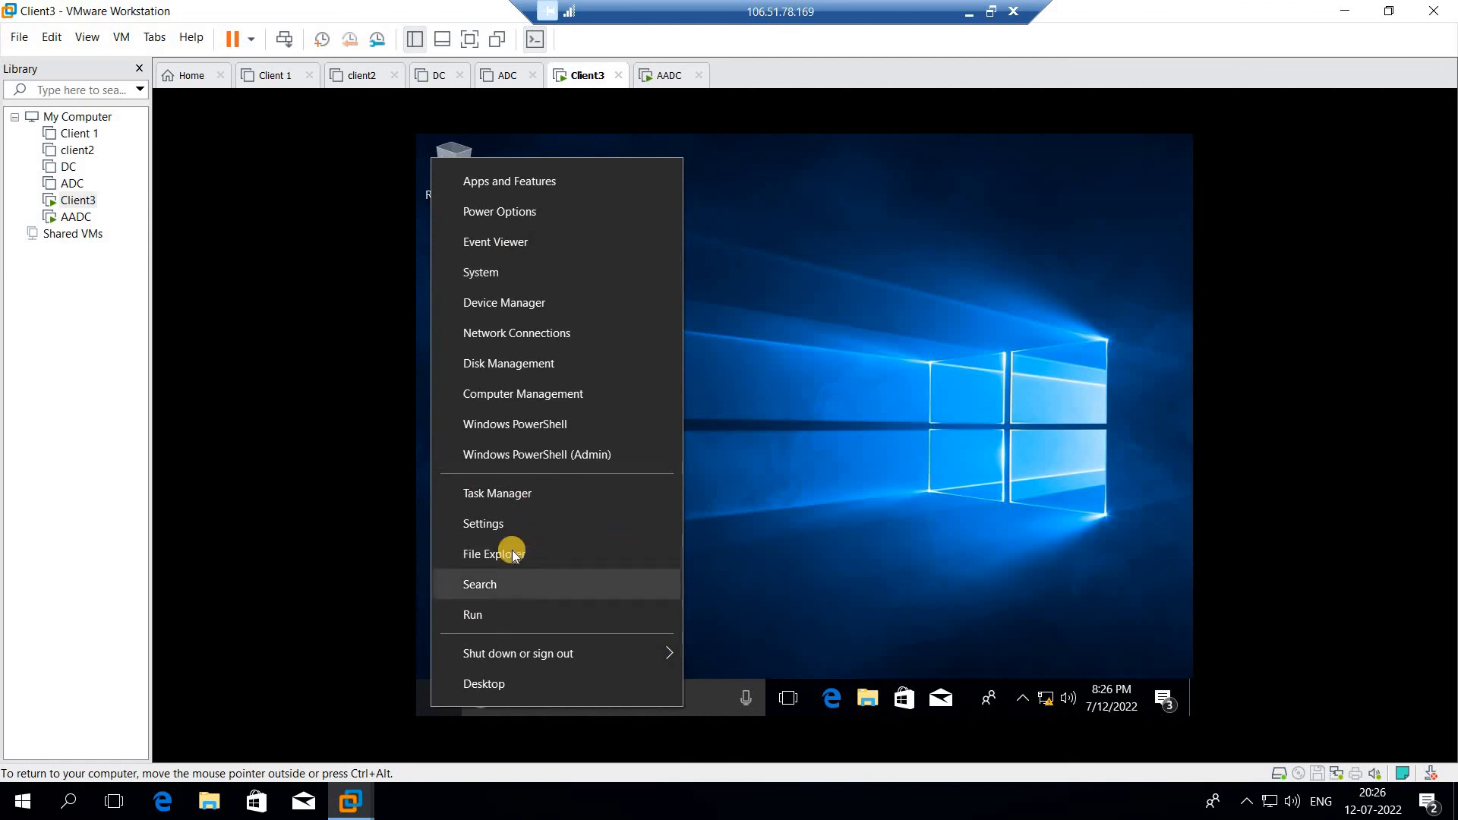
{"action": "left_click", "coordinate": [698, 702]}
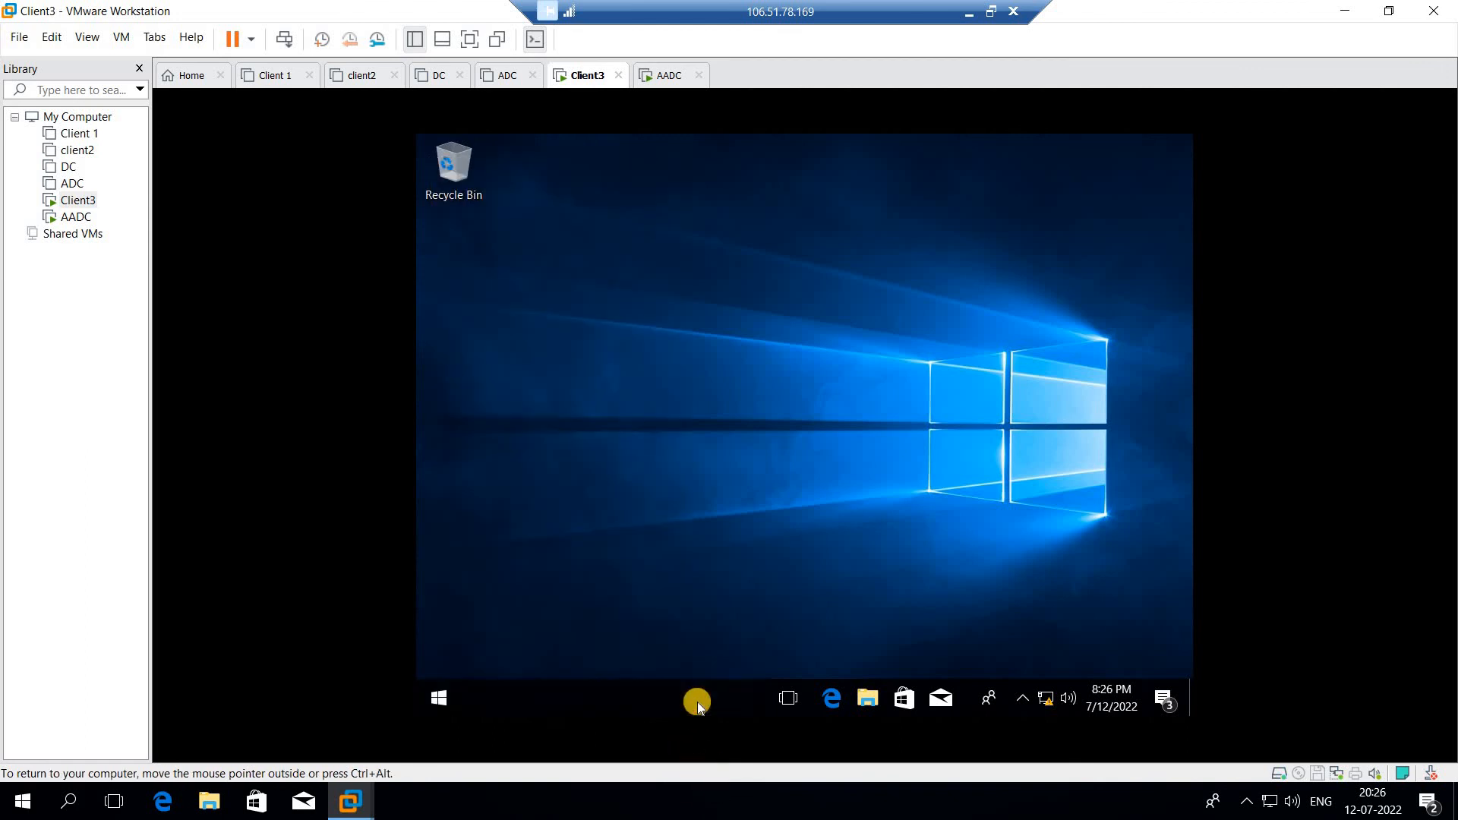
{"action": "left_click", "coordinate": [1002, 472]}
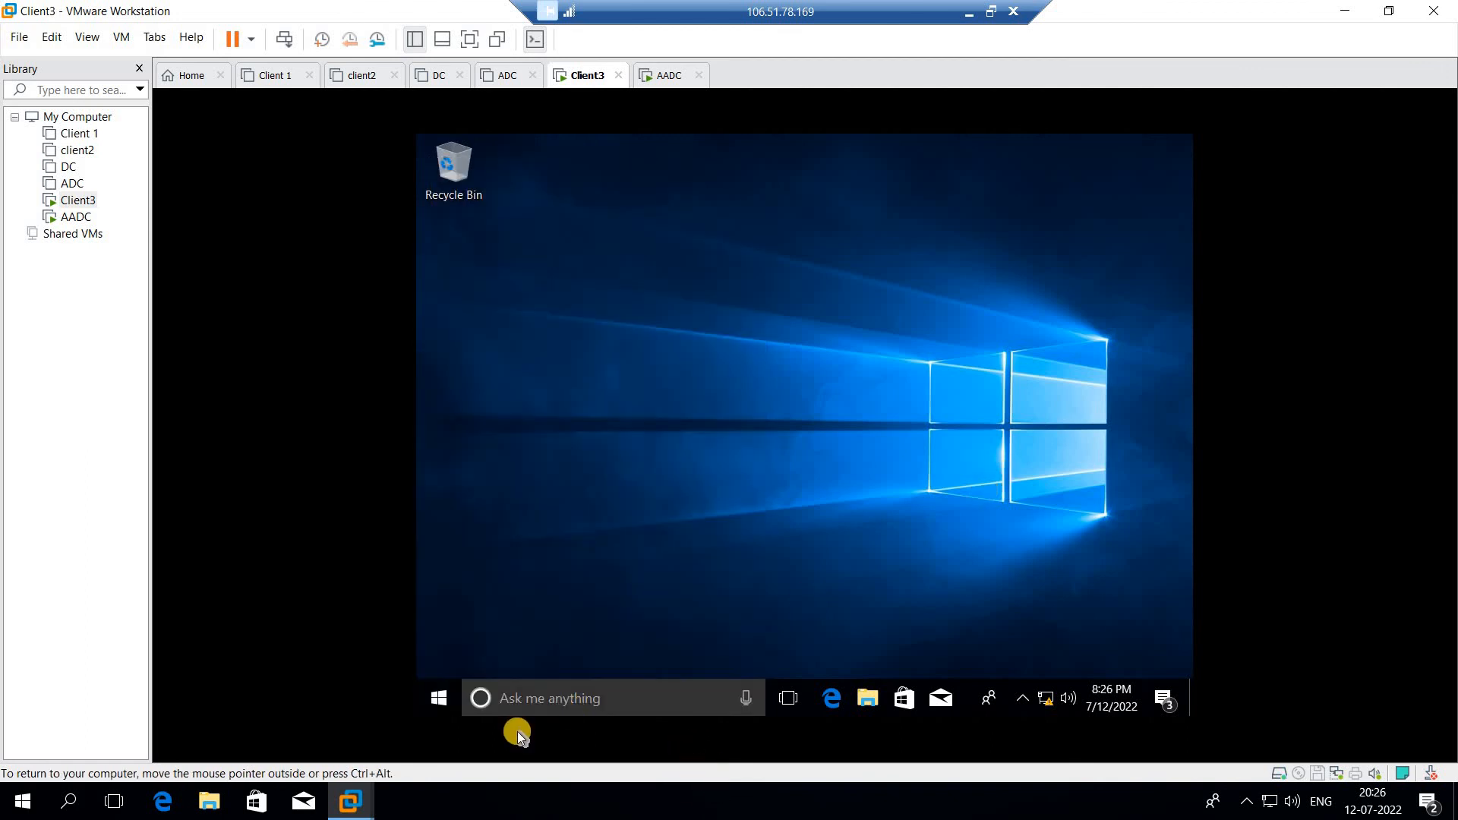
- Open Command Prompt from search and run ipconfig, showing address 192.168.100.5
{"action": "left_click", "coordinate": [547, 695]}
{"action": "type", "text": "cm"}
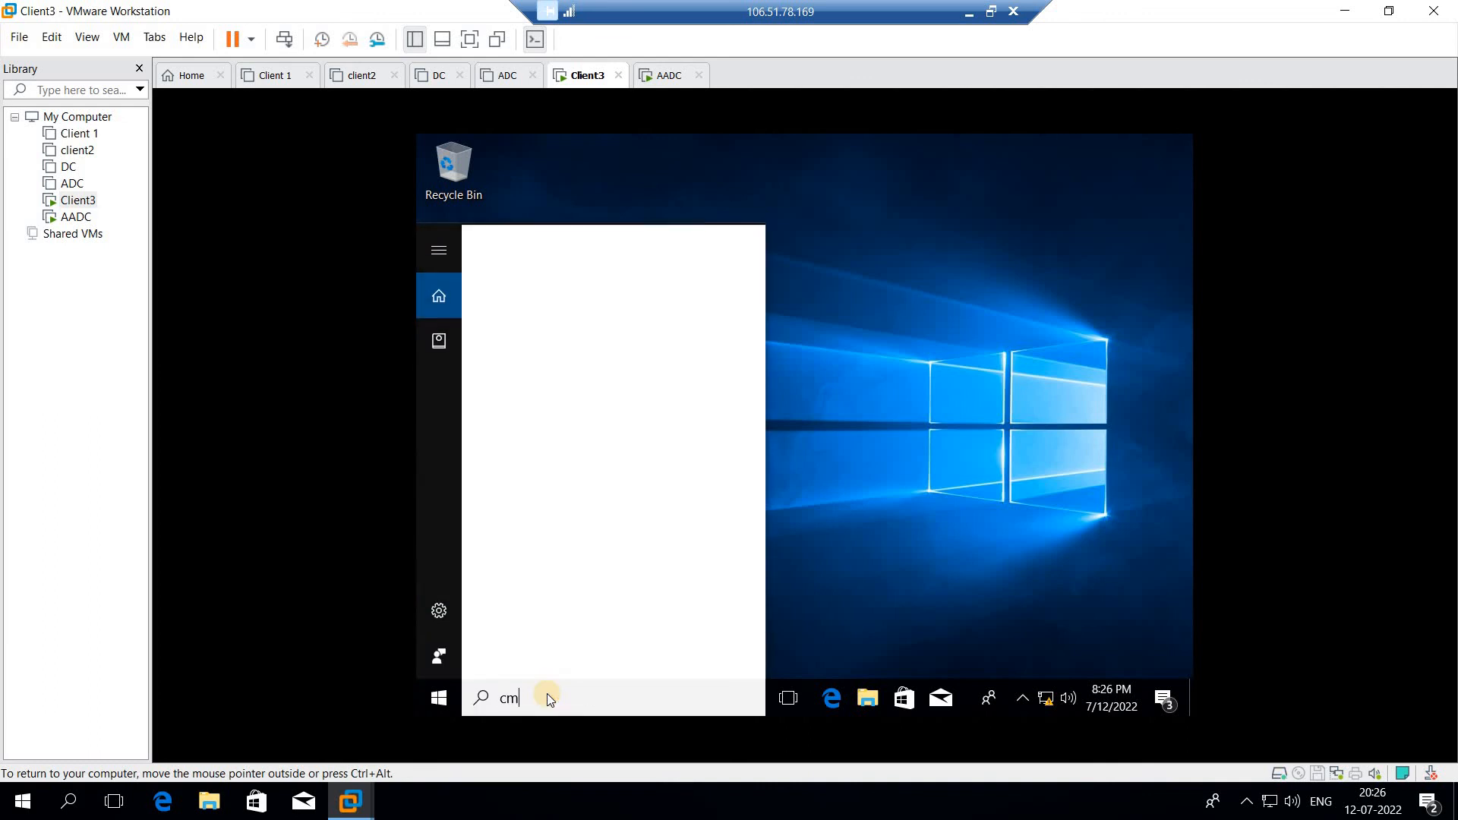
{"action": "type", "text": "d"}
{"action": "left_click", "coordinate": [727, 491]}
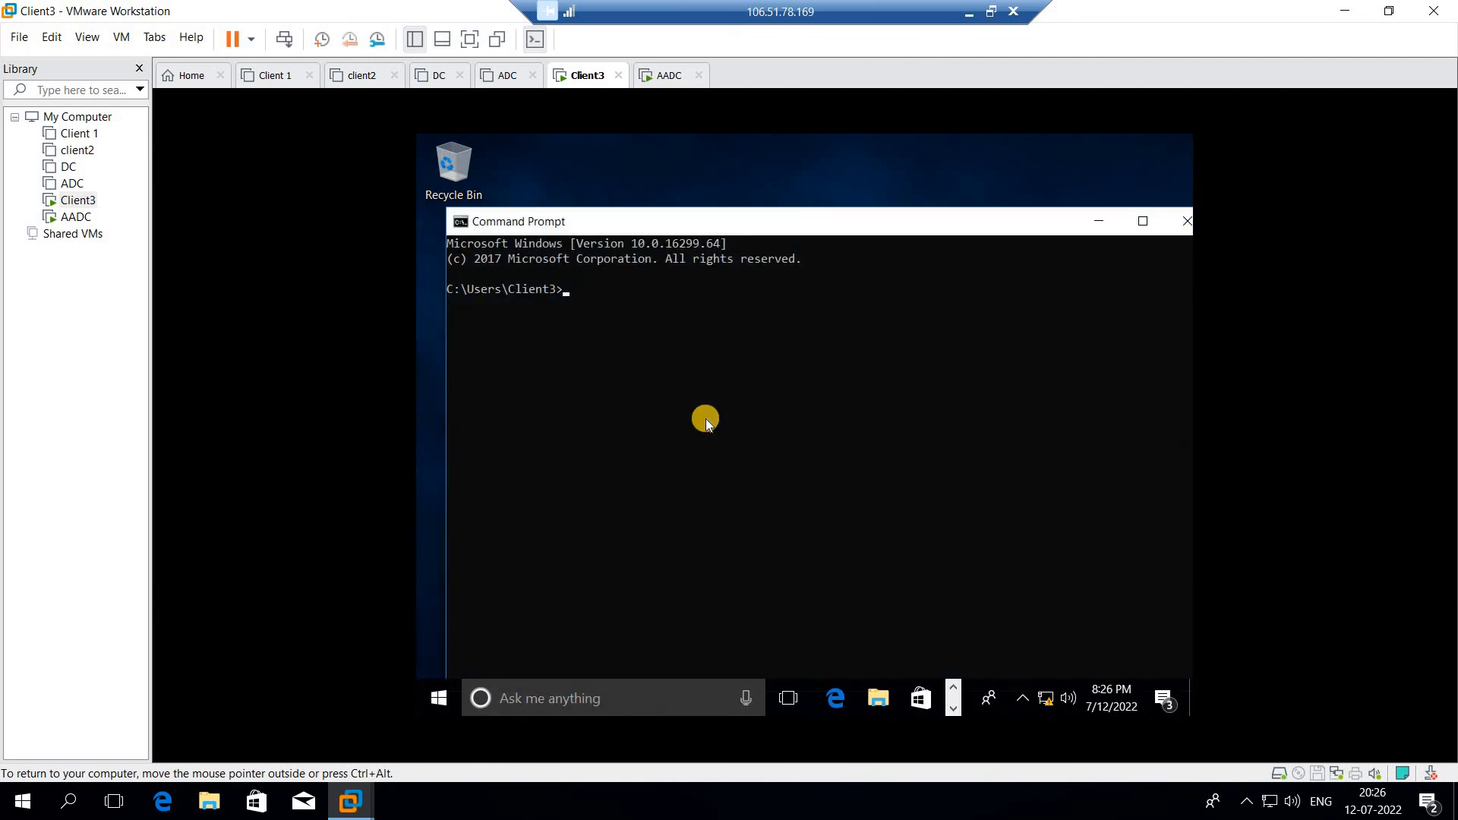
{"action": "type", "text": "i"}
{"action": "type", "text": "pconfidg"}
{"action": "key", "text": "Return"}
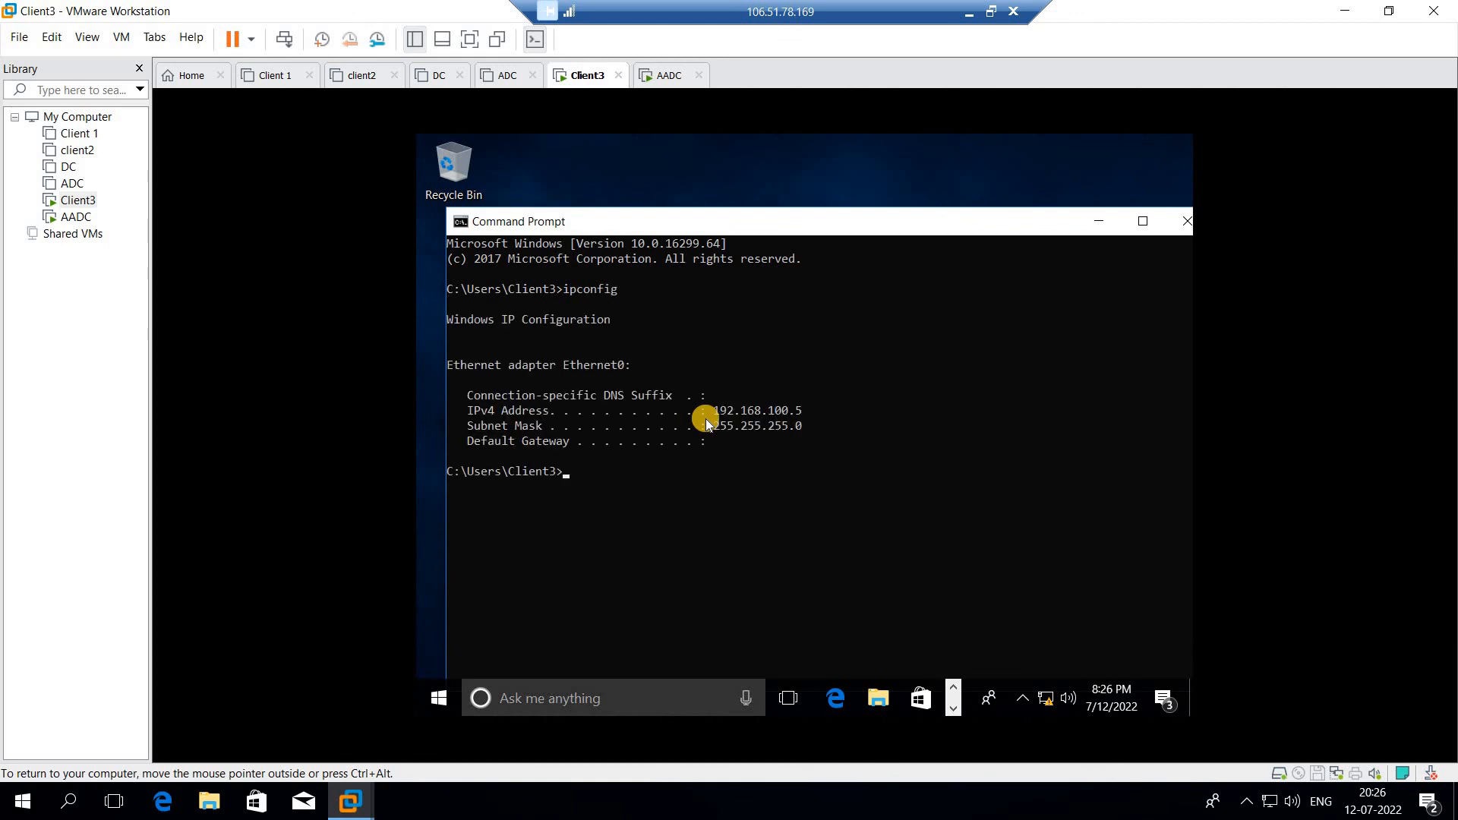
{"action": "left_click_drag", "start_coordinate": [716, 401], "coordinate": [818, 431]}
{"action": "left_click", "coordinate": [817, 431]}
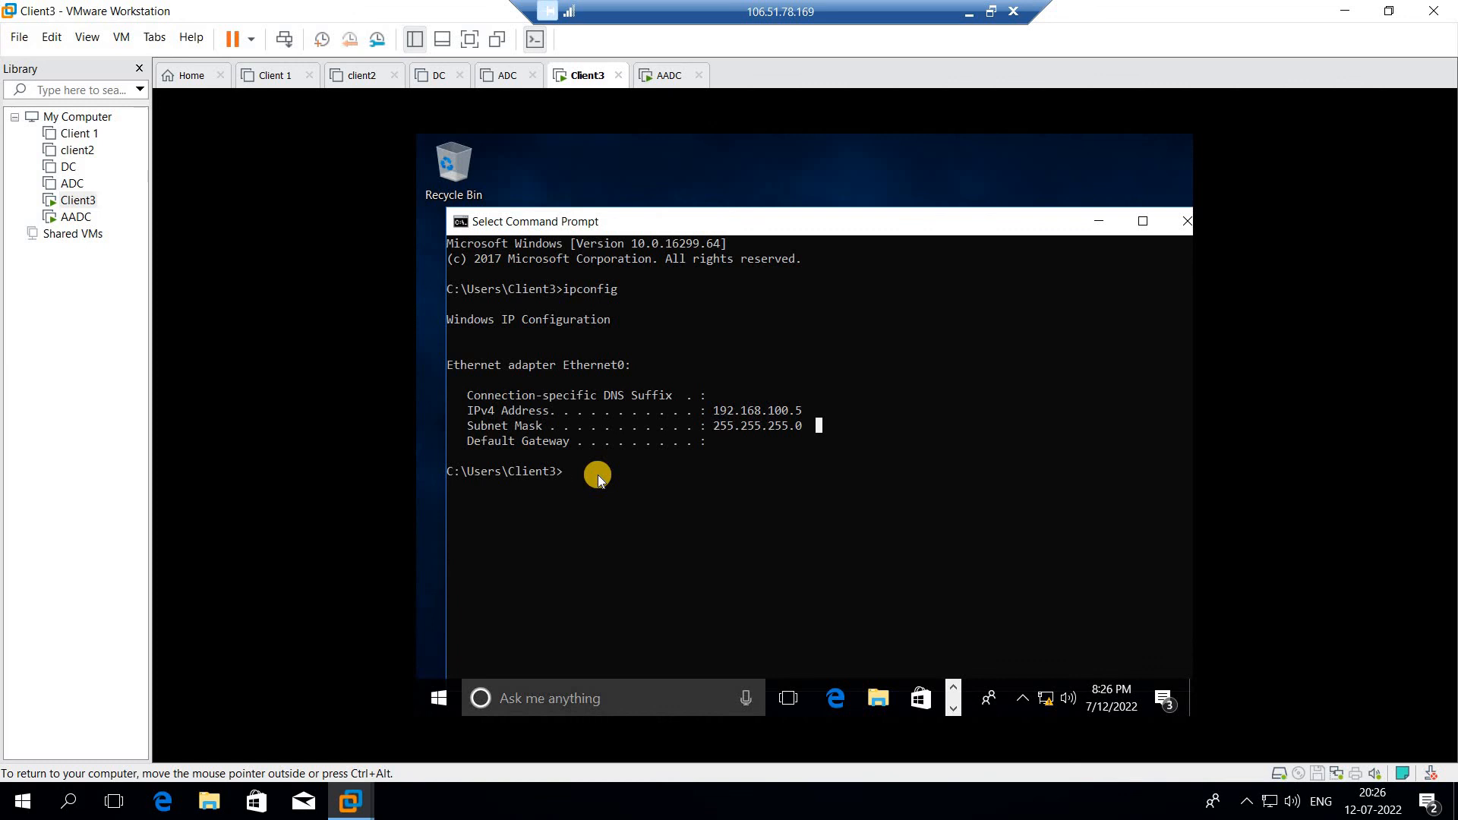
- Ping 192.168.100.1 from Client3's command prompt
{"action": "type", "text": "ping"}
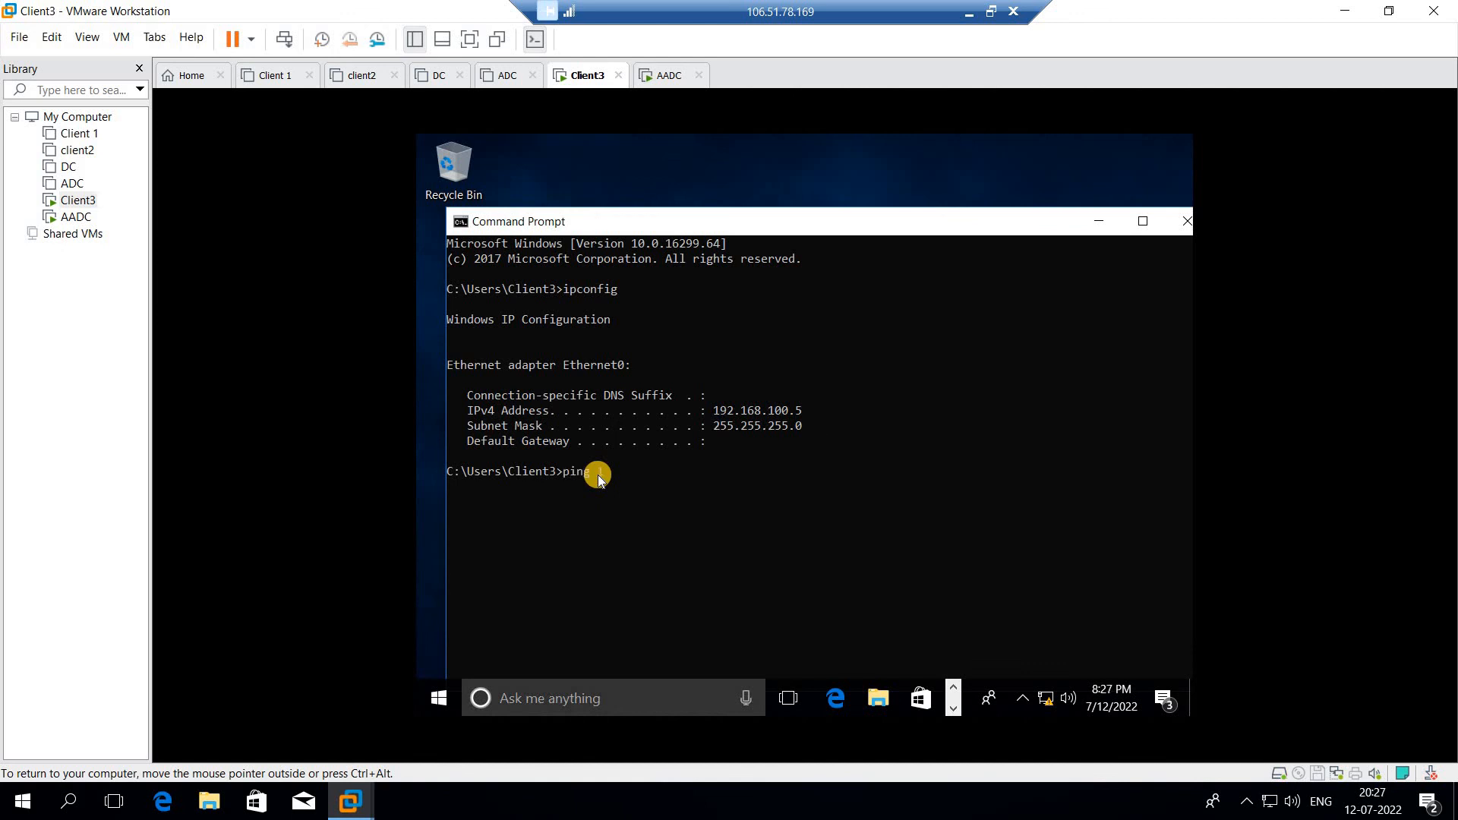
{"action": "type", "text": " 192.168.100."}
{"action": "type", "text": "1"}
{"action": "key", "text": "Return"}
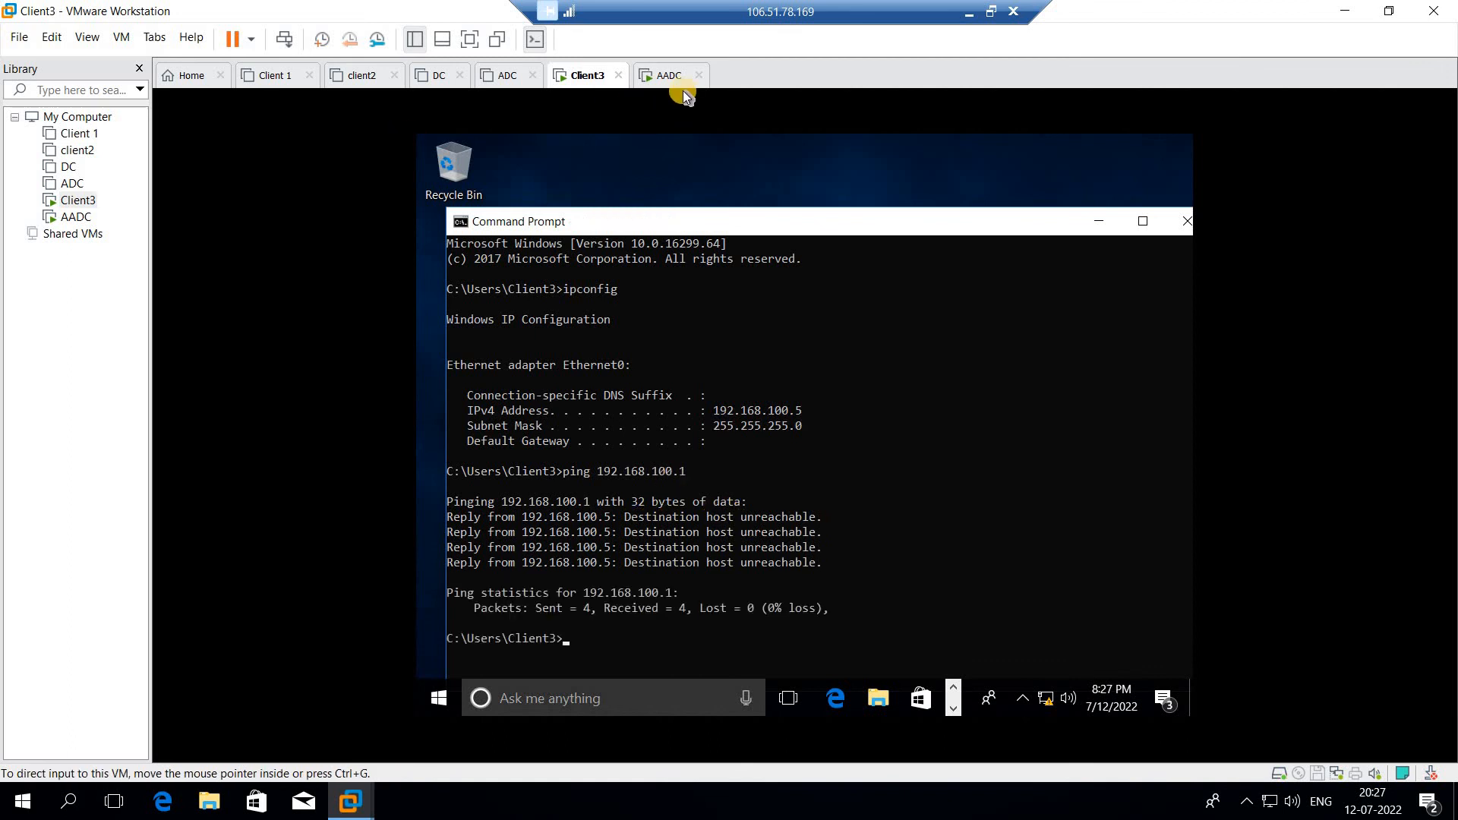
- Send Ctrl+Alt+Del to the AADC VM and choose the Administrator account
{"action": "left_click", "coordinate": [660, 79]}
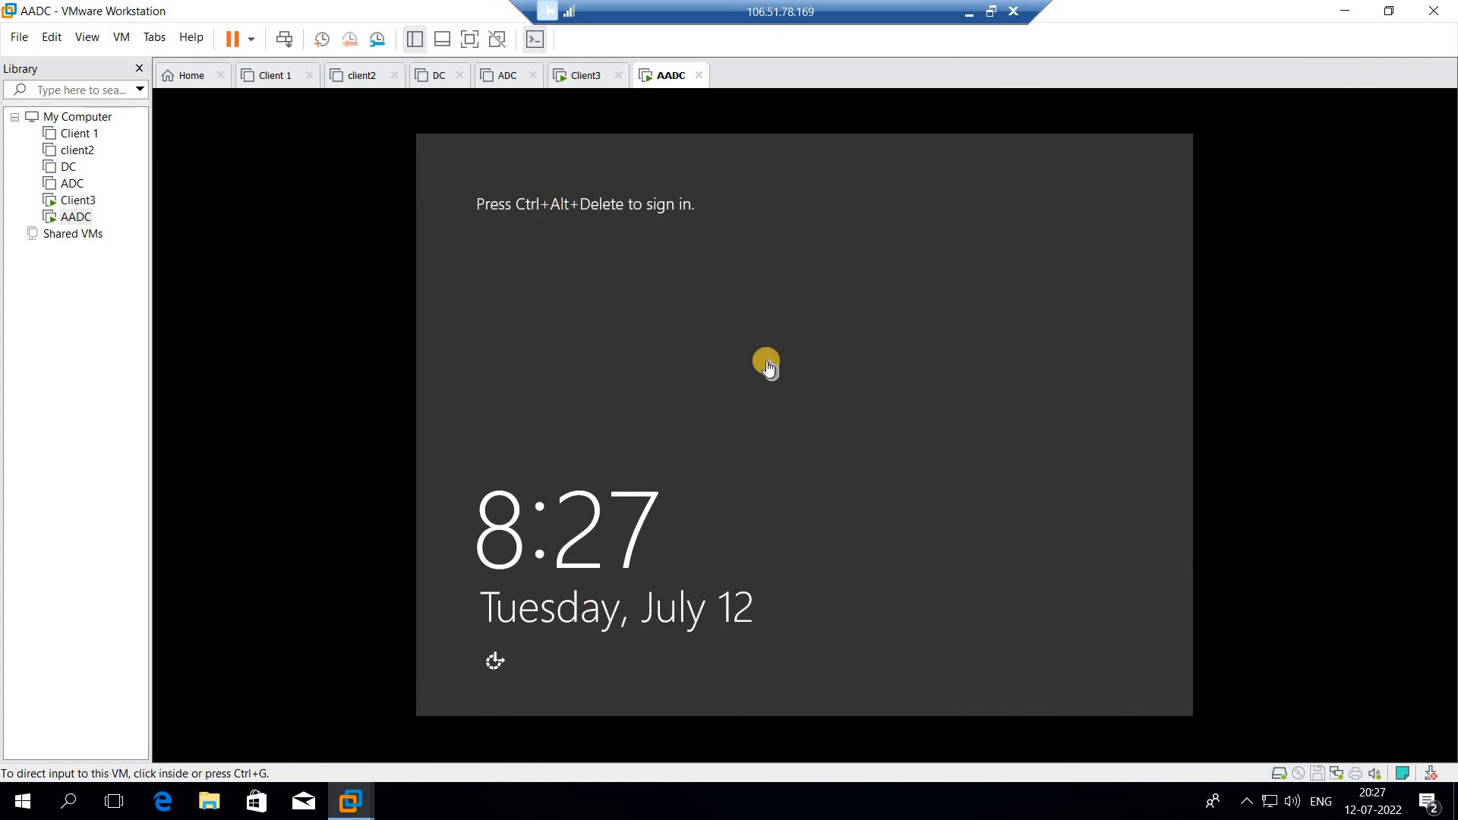
{"action": "right_click", "coordinate": [673, 77]}
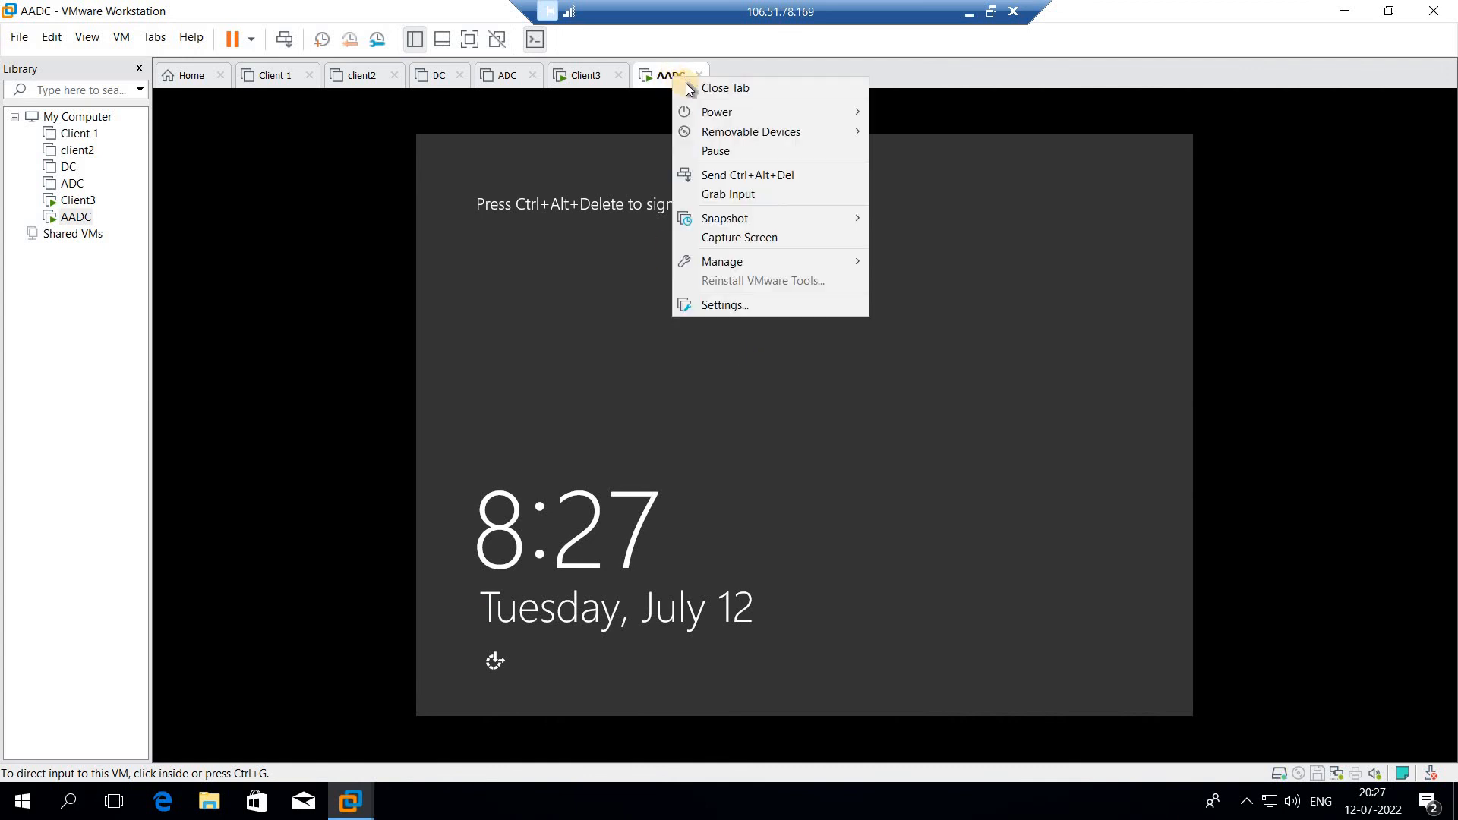
{"action": "left_click", "coordinate": [731, 177]}
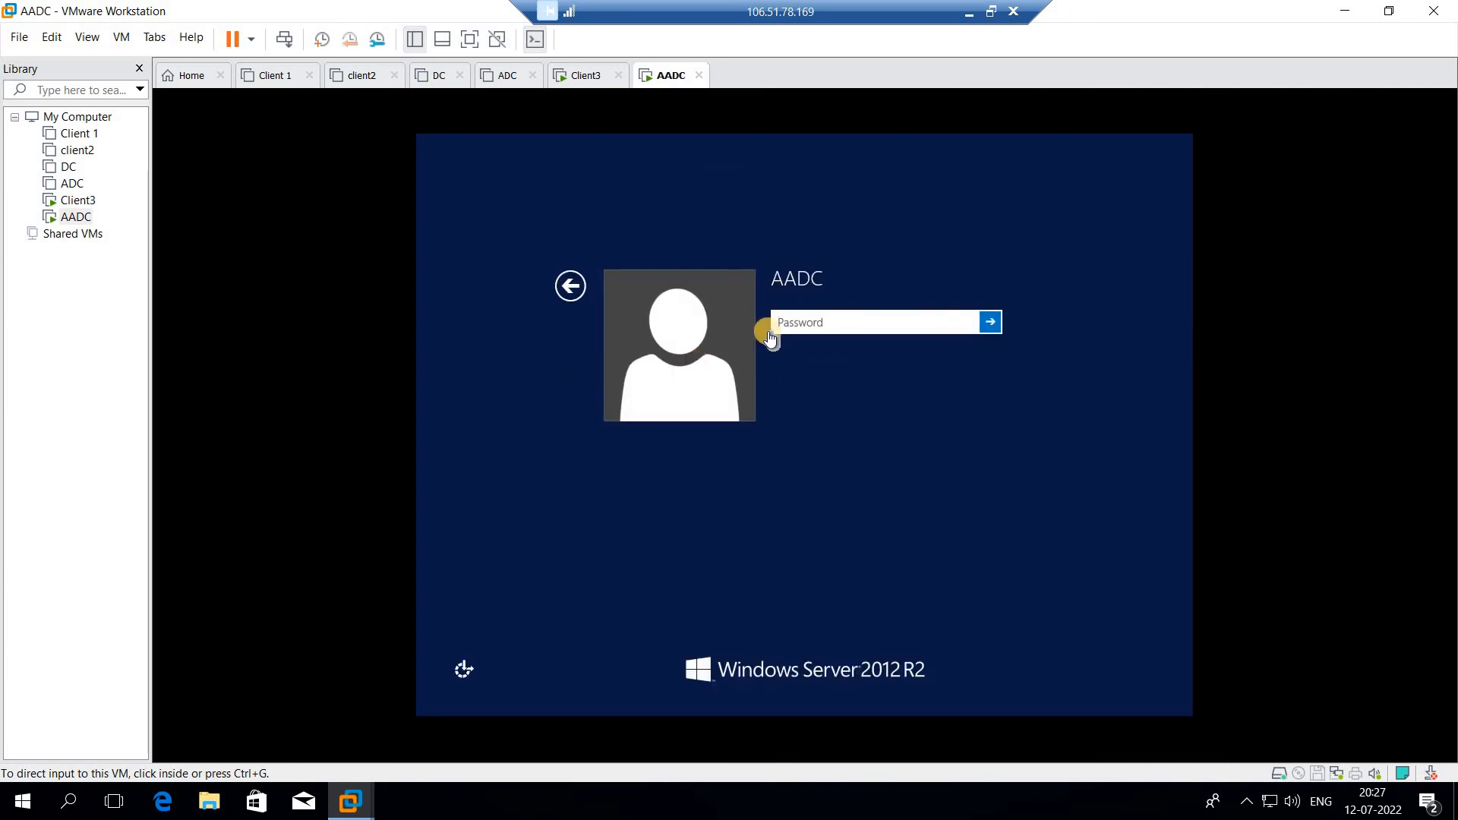
{"action": "left_click", "coordinate": [577, 291]}
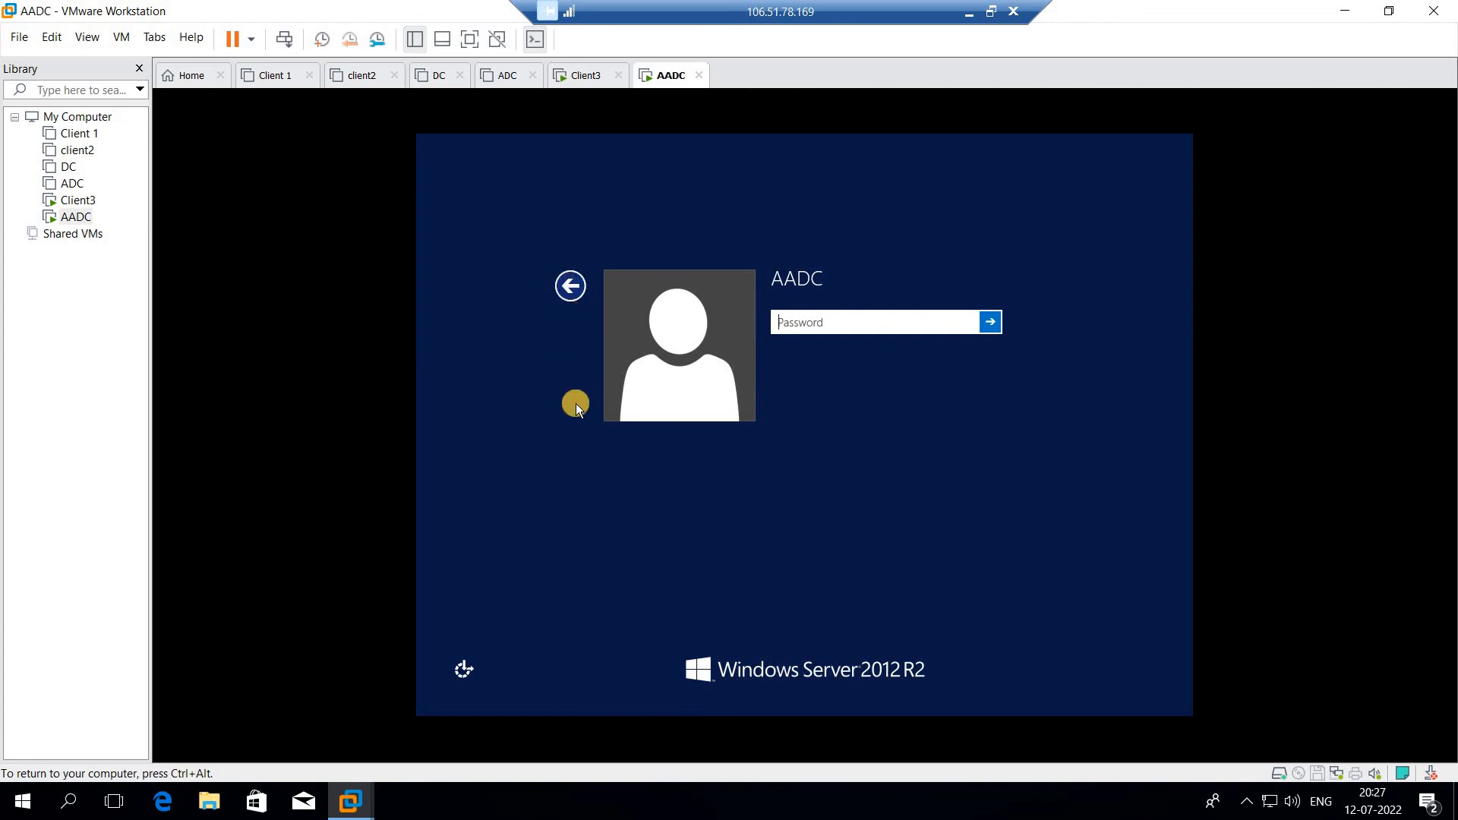
{"action": "left_click", "coordinate": [571, 287]}
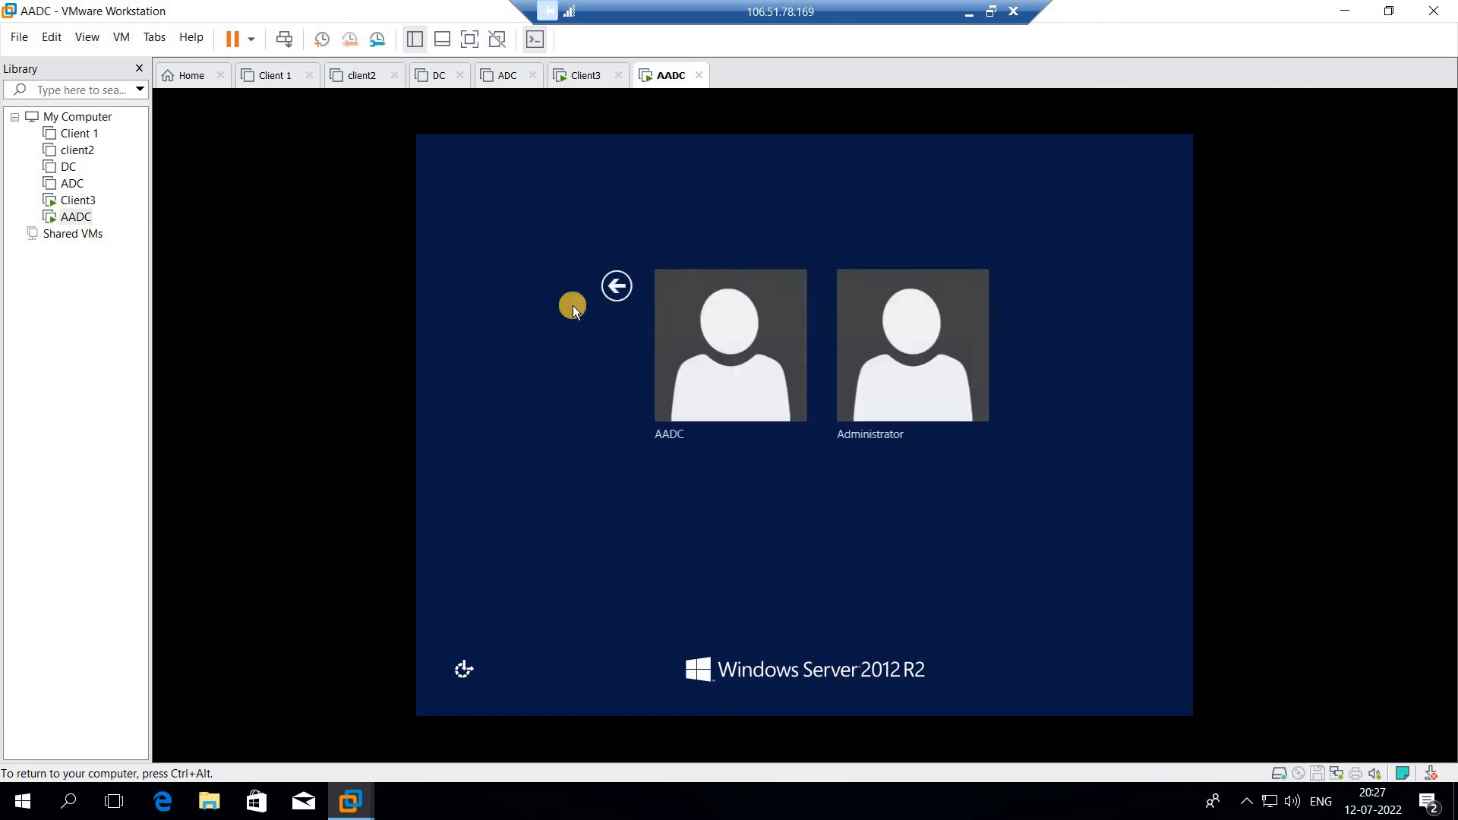
{"action": "left_click", "coordinate": [893, 369]}
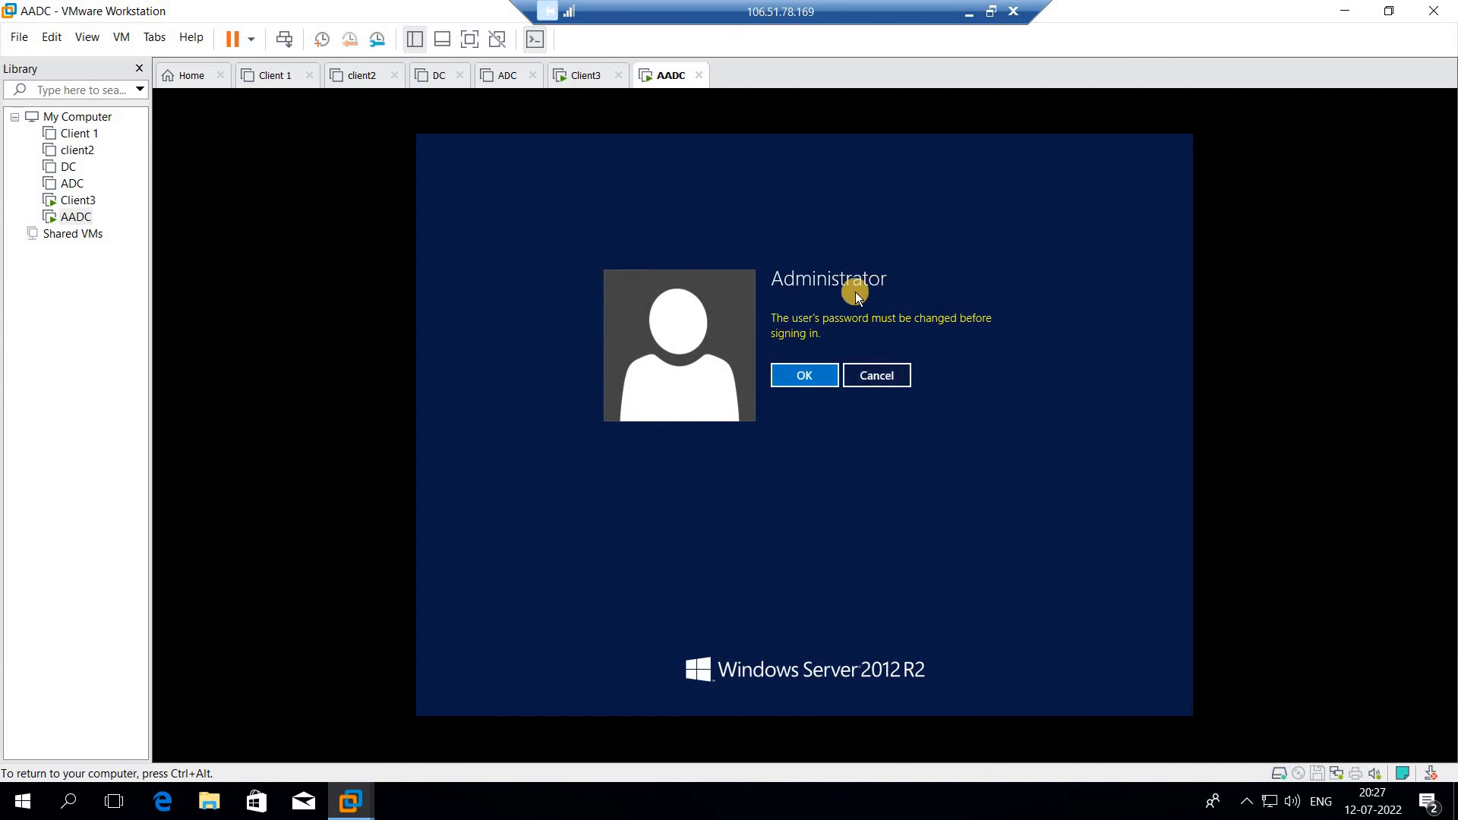
- Set and confirm a new Administrator password, retrying after a mismatch, and finish signing in
{"action": "left_click", "coordinate": [815, 377]}
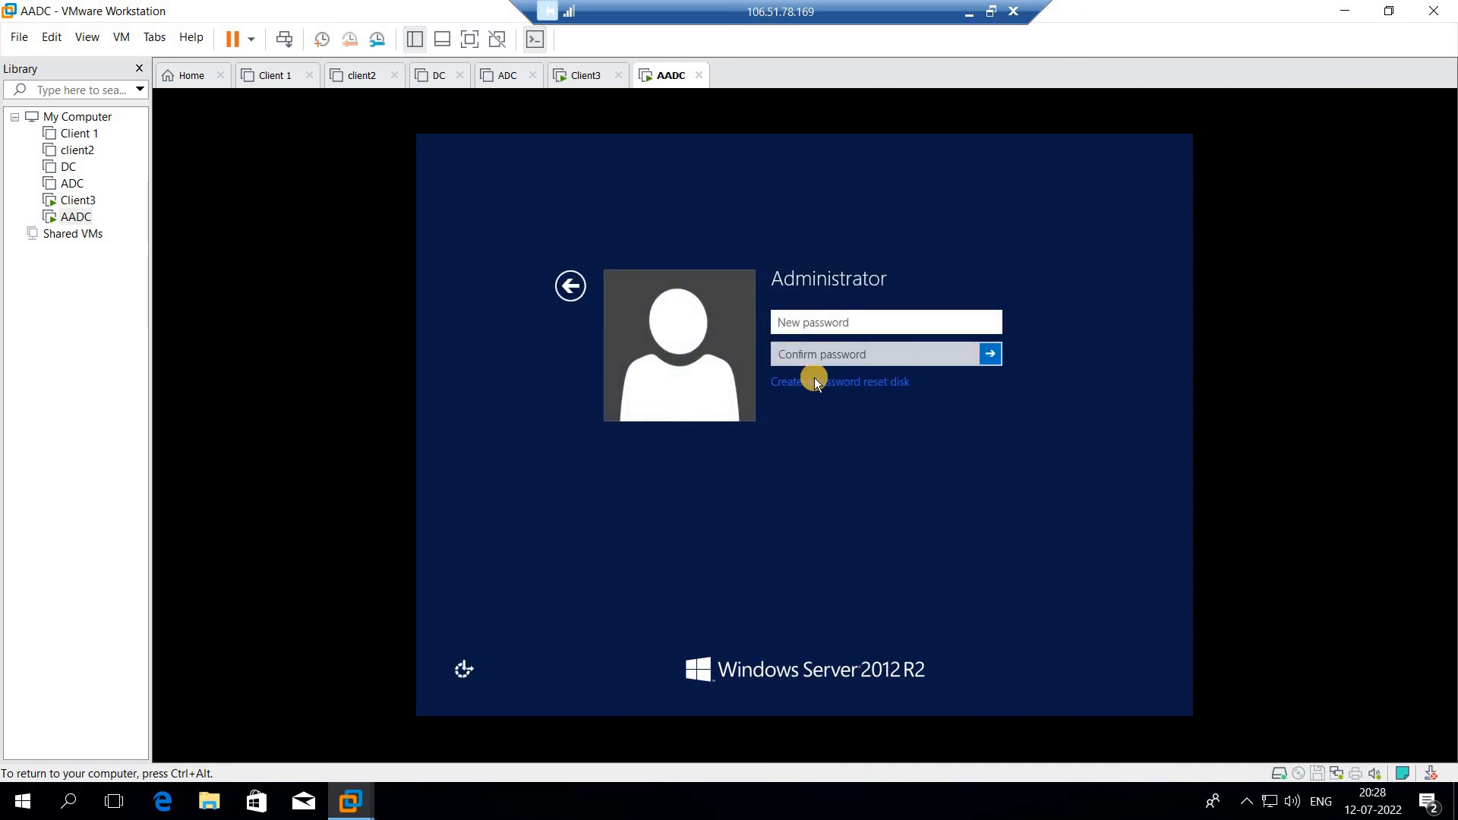
{"action": "type", "text": "••••••••"}
{"action": "key", "text": "Tab"}
{"action": "type", "text": "•••"}
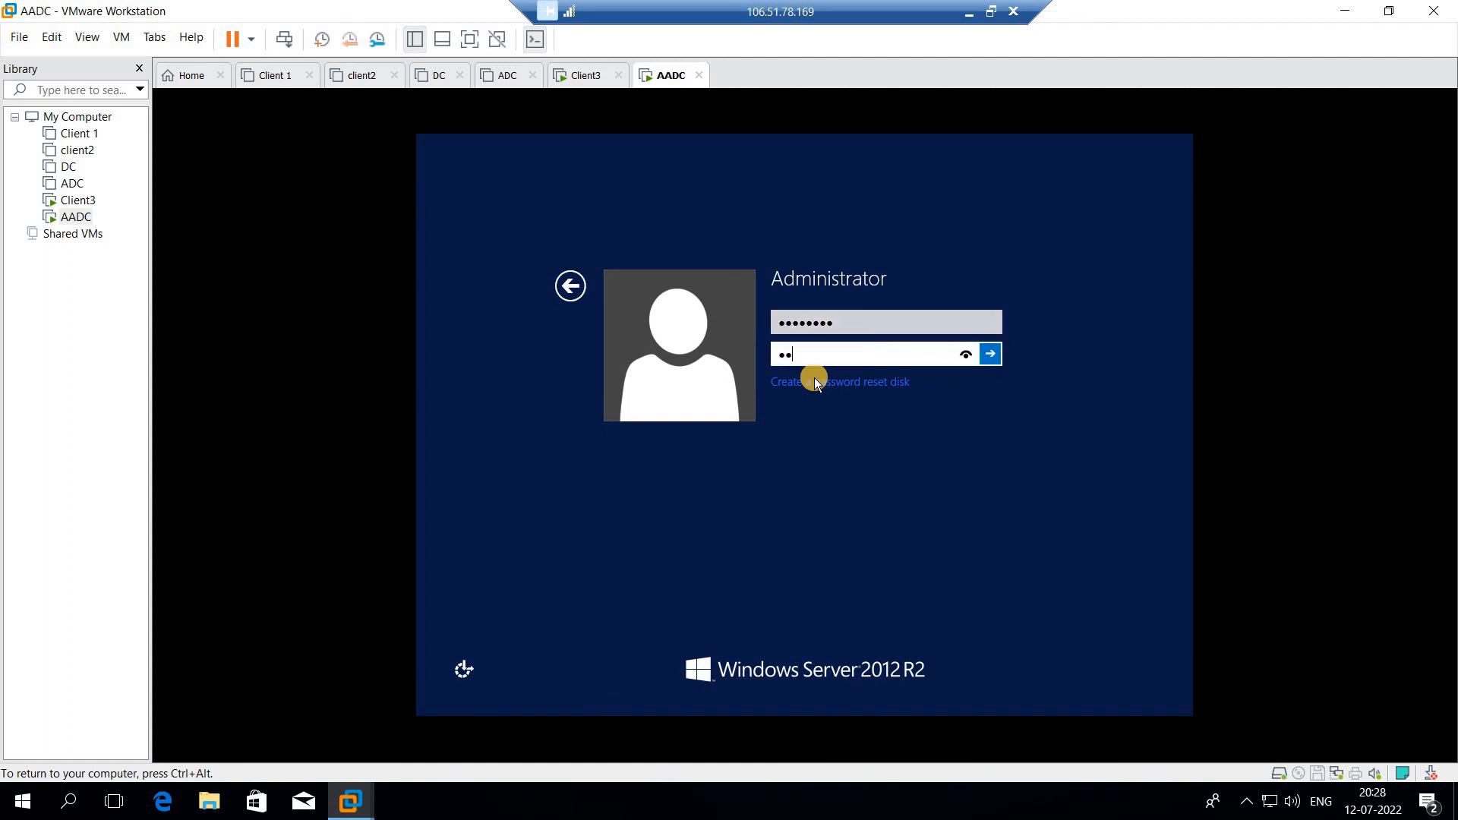
{"action": "type", "text": "•••••"}
{"action": "left_click", "coordinate": [992, 355]}
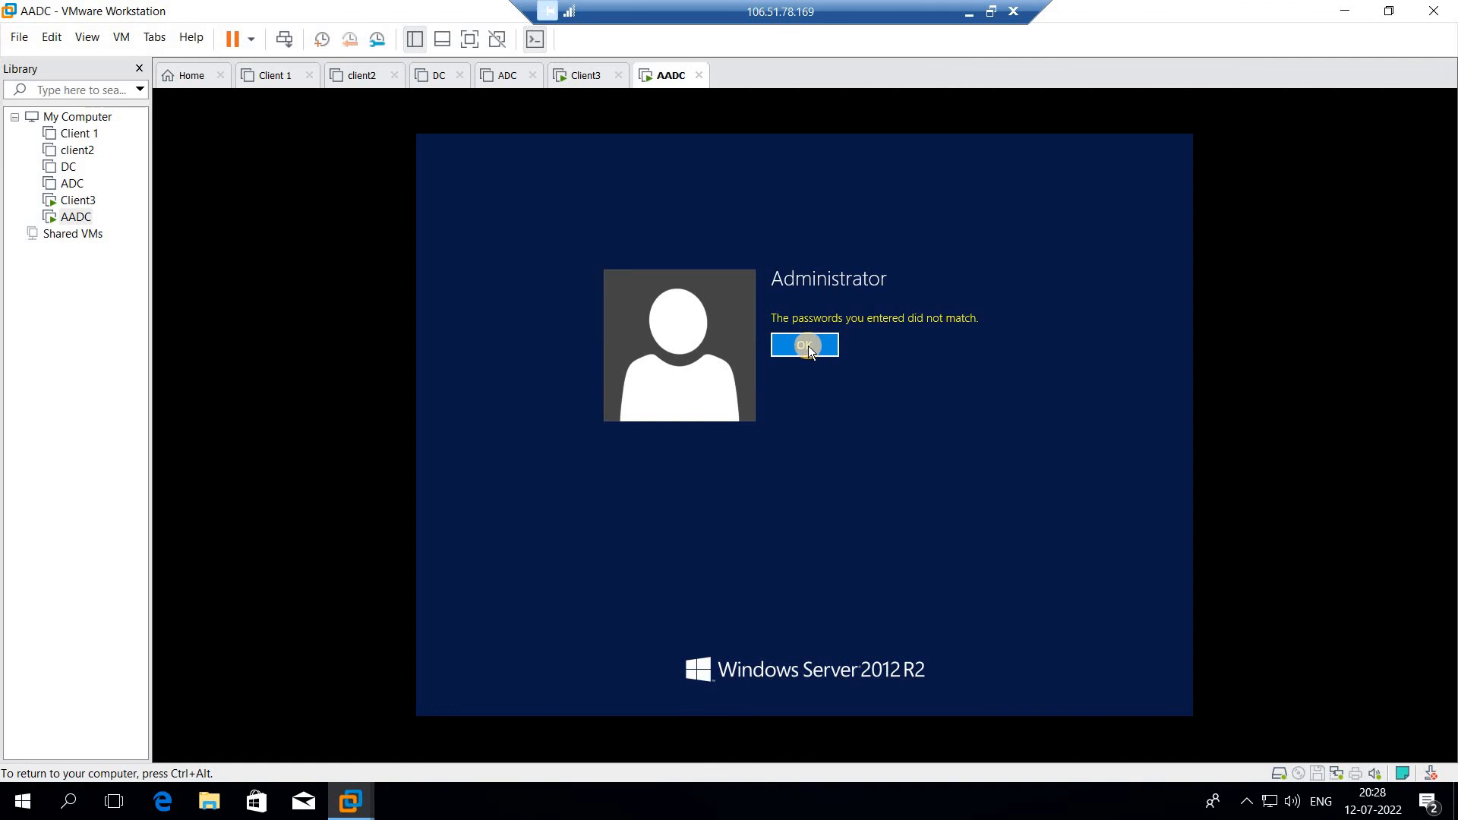
{"action": "left_click", "coordinate": [806, 346]}
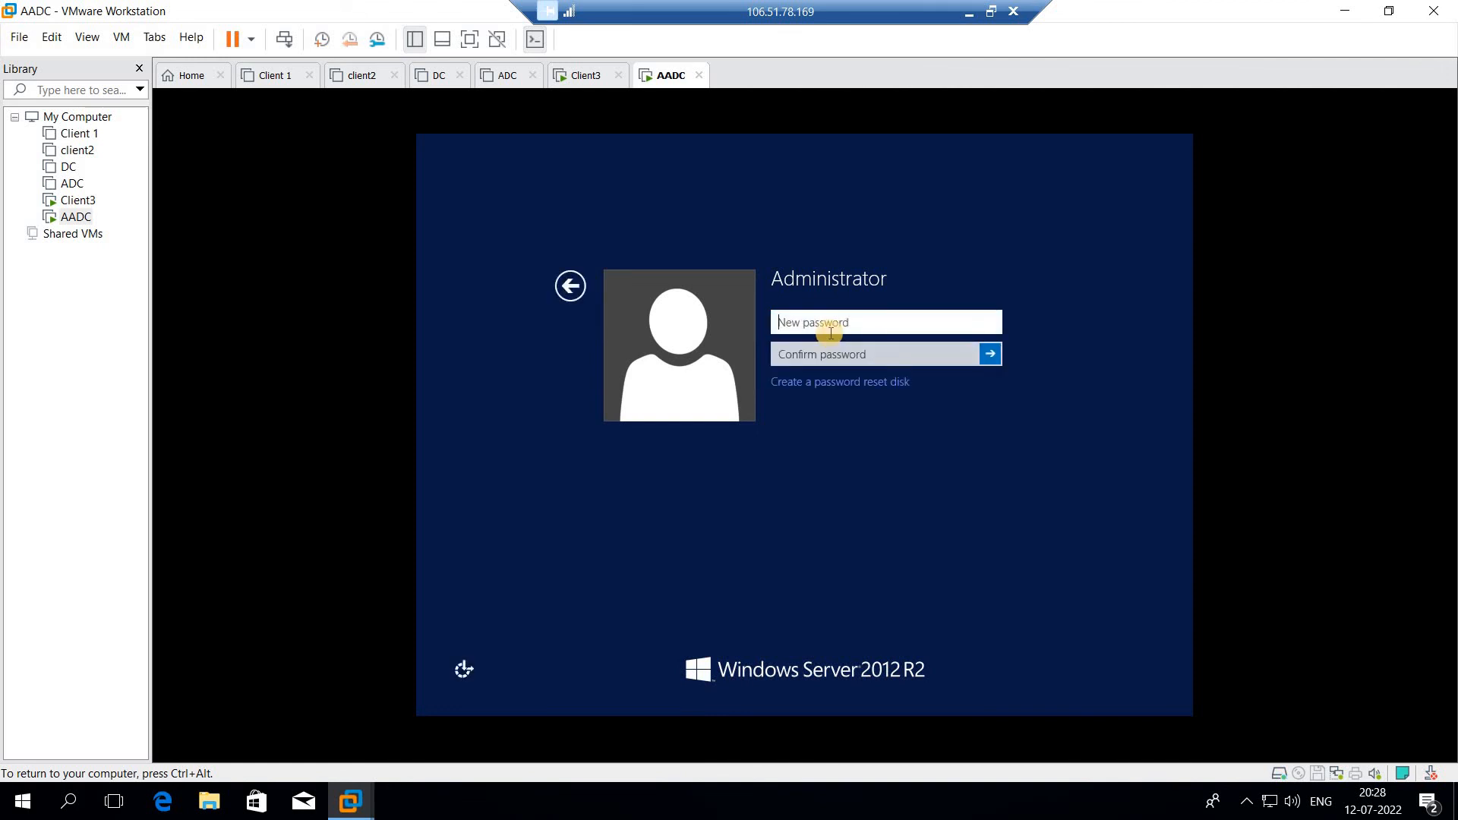
{"action": "type", "text": "•••••••"}
{"action": "key", "text": "Tab"}
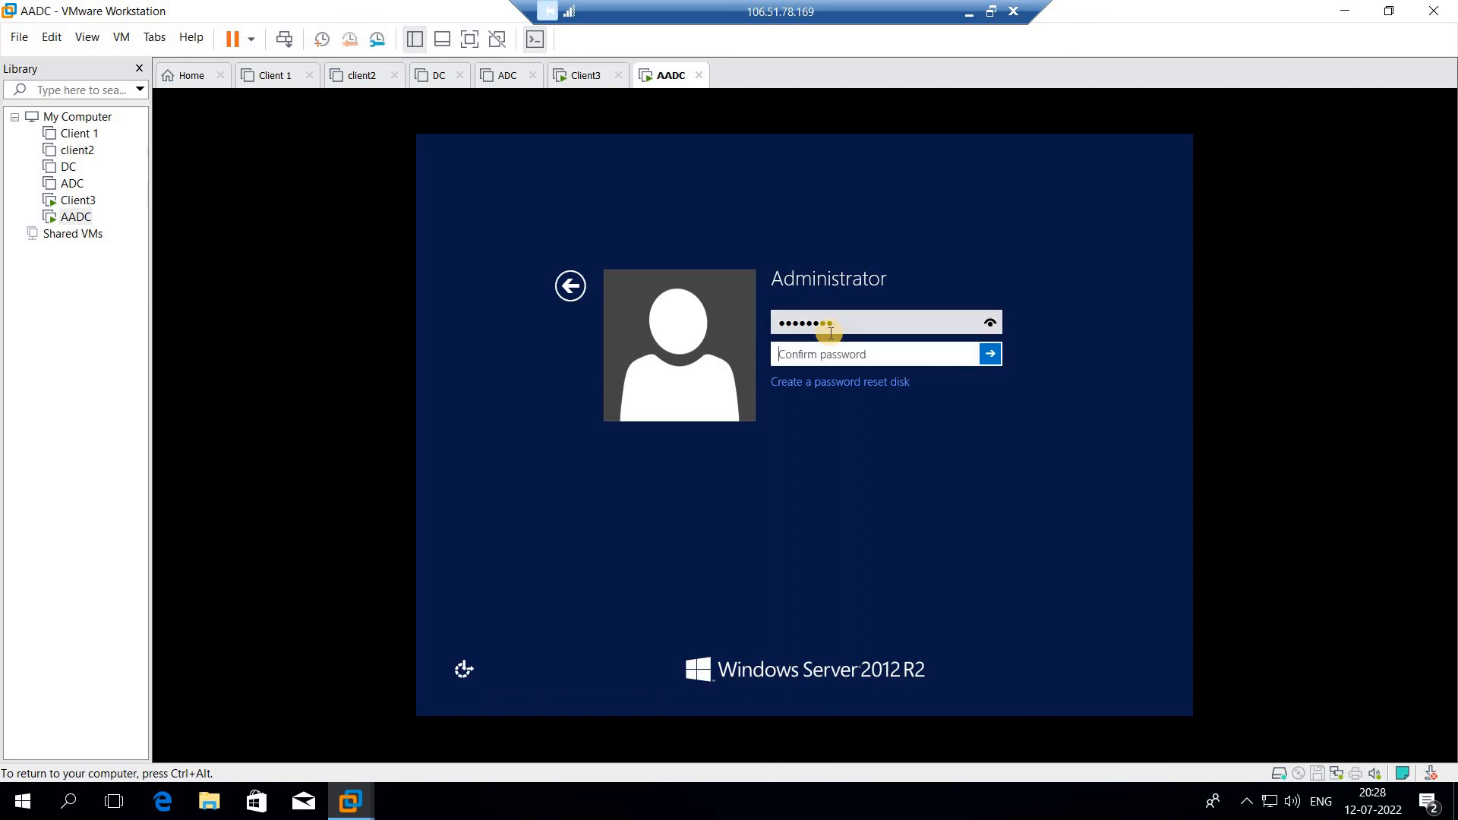
{"action": "type", "text": "•••••••"}
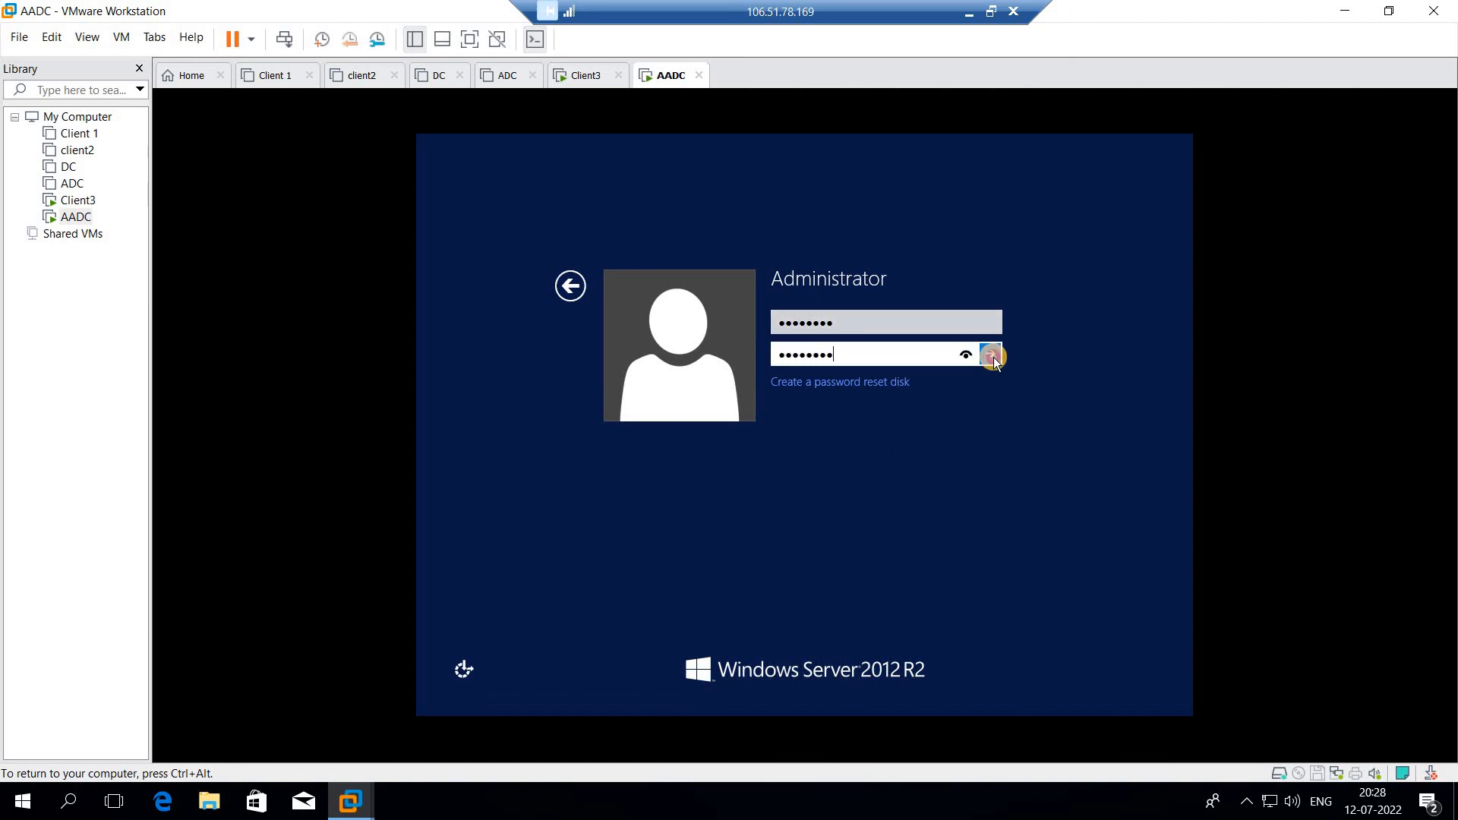
{"action": "left_click", "coordinate": [991, 354]}
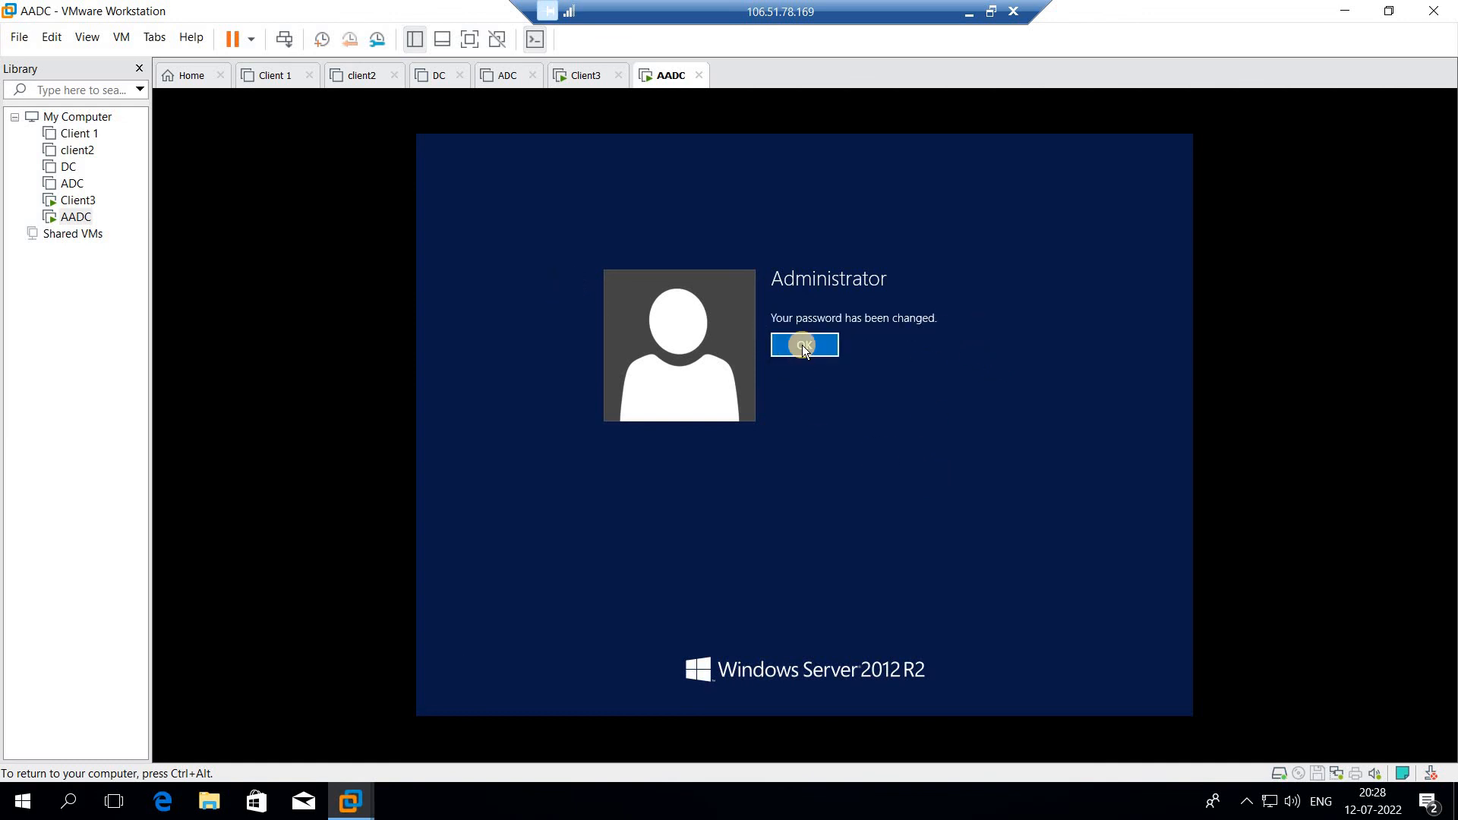
{"action": "left_click", "coordinate": [803, 345]}
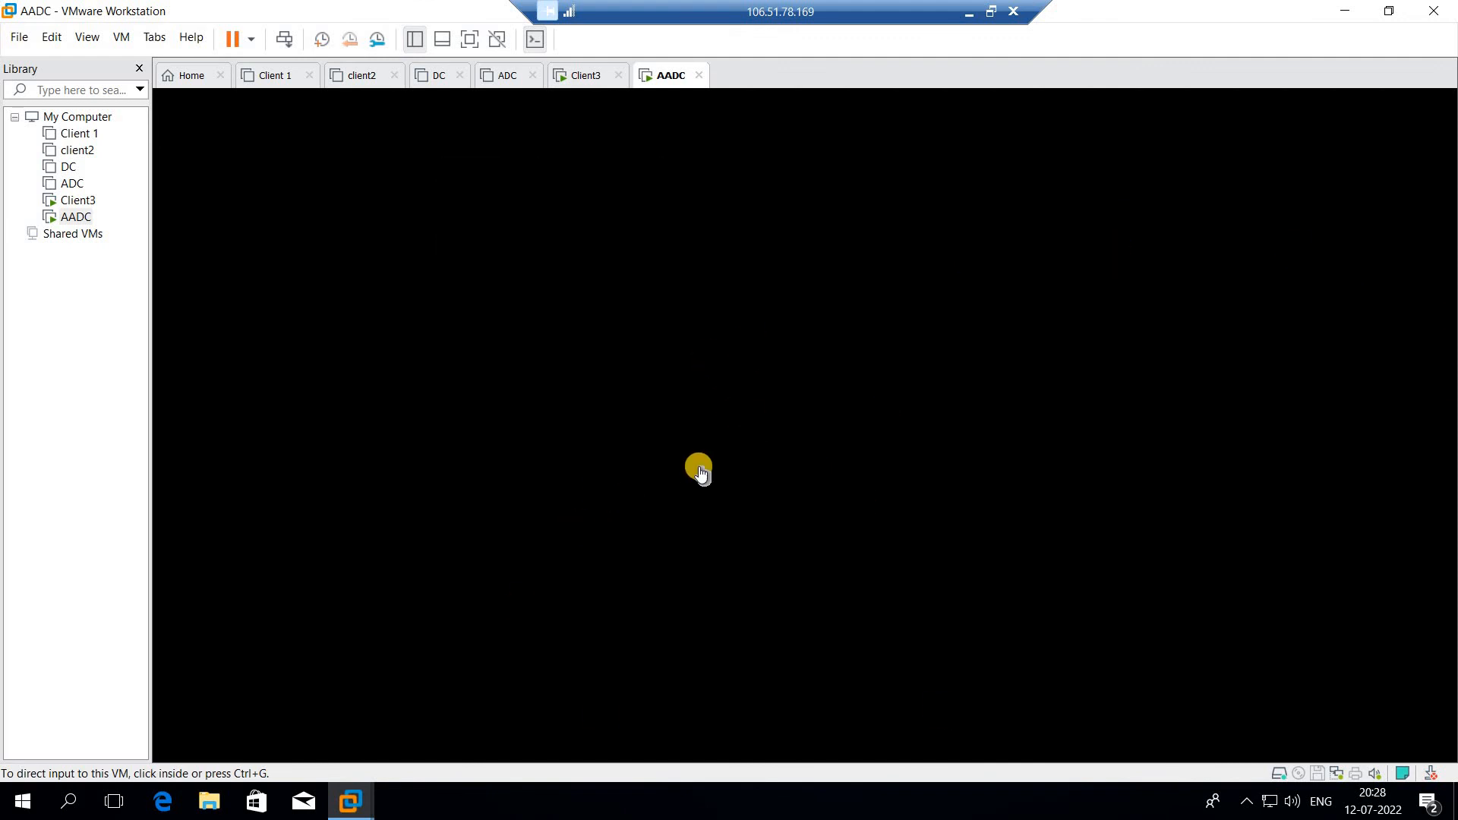
{"action": "left_click", "coordinate": [949, 597]}
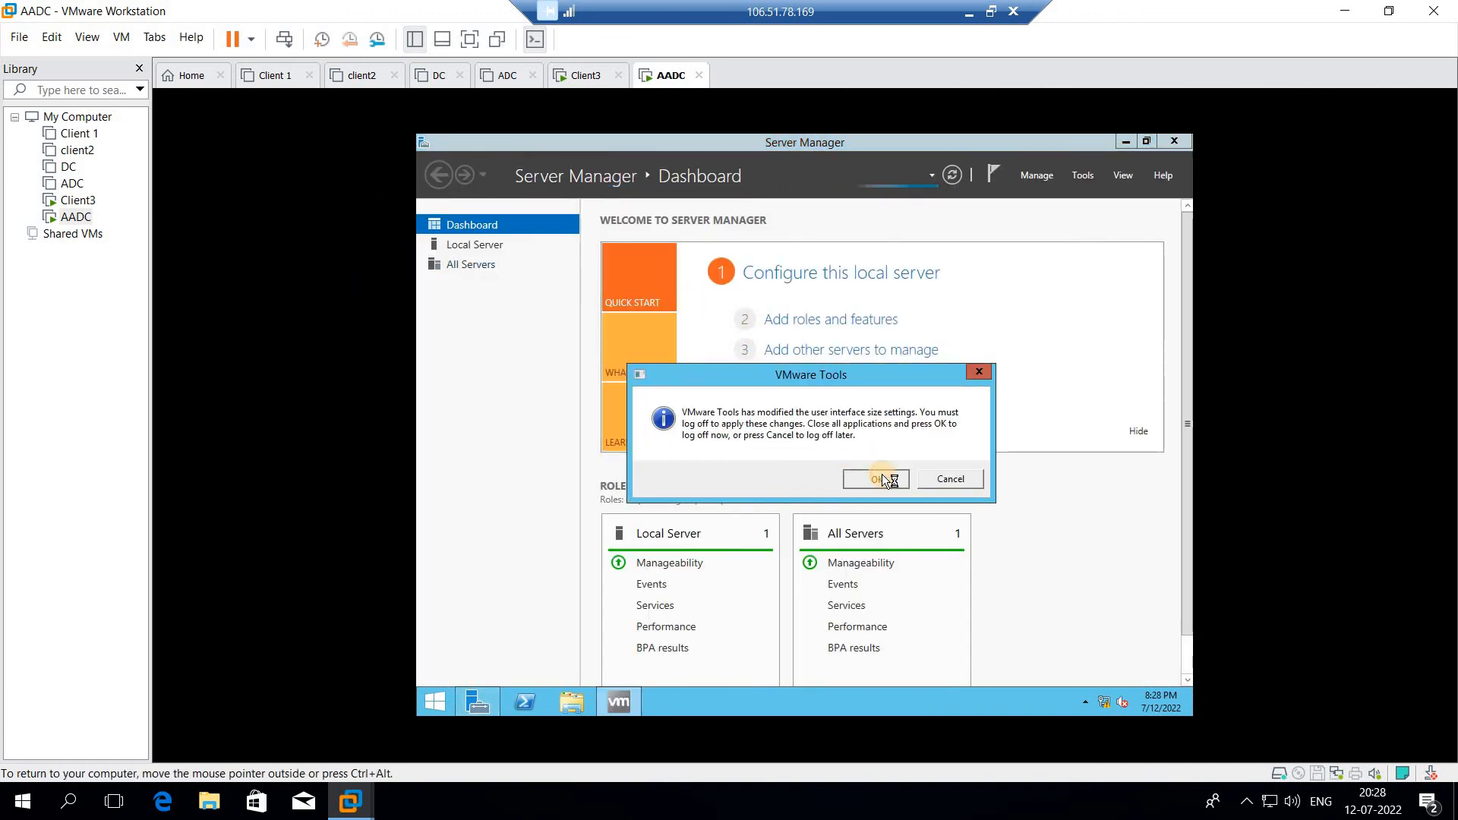
- Log off to apply display changes, then sign back into AADC as Administrator with its password
{"action": "left_click", "coordinate": [882, 479]}
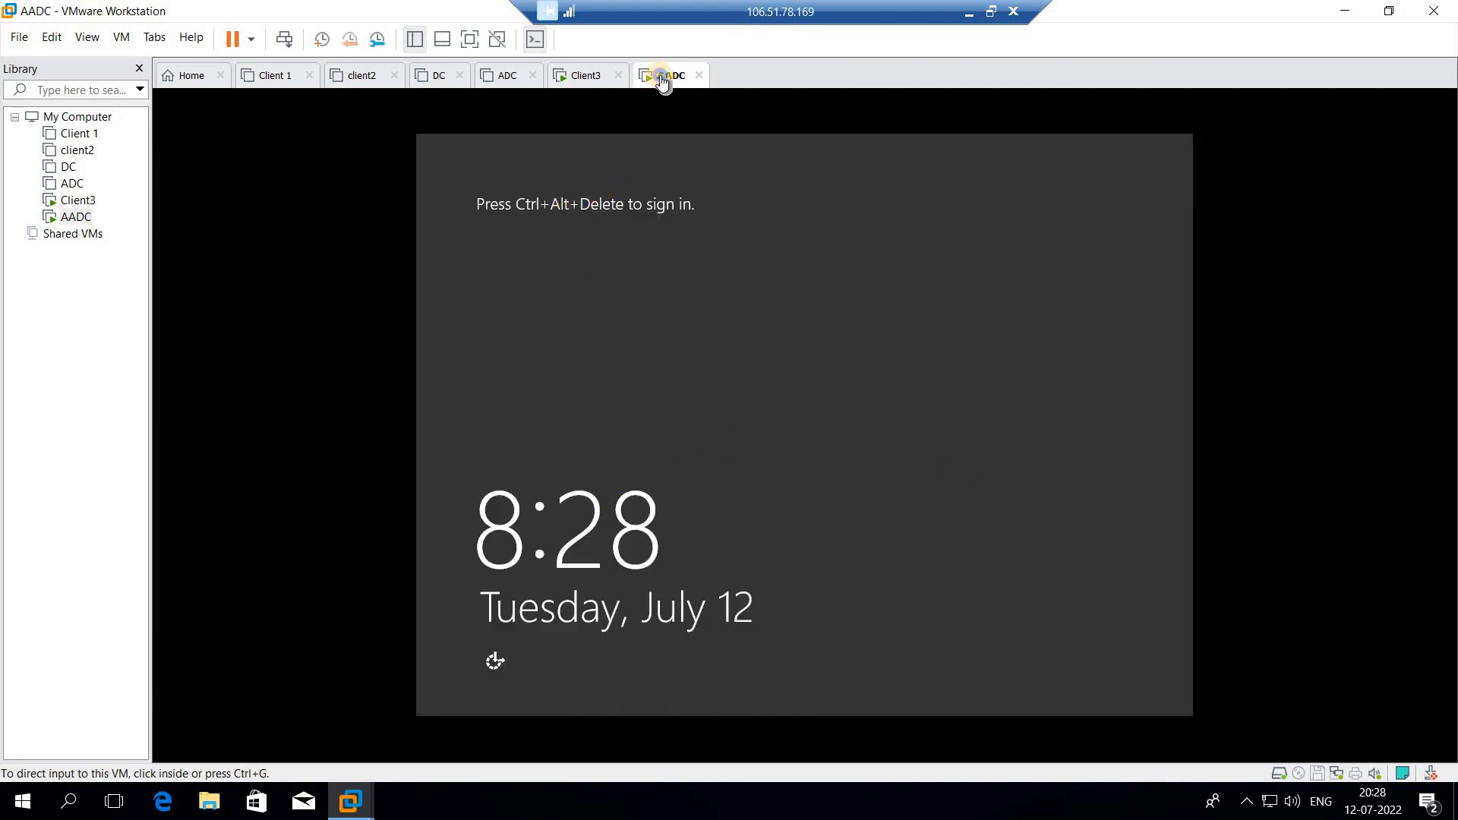
{"action": "right_click", "coordinate": [663, 82]}
{"action": "left_click", "coordinate": [721, 173]}
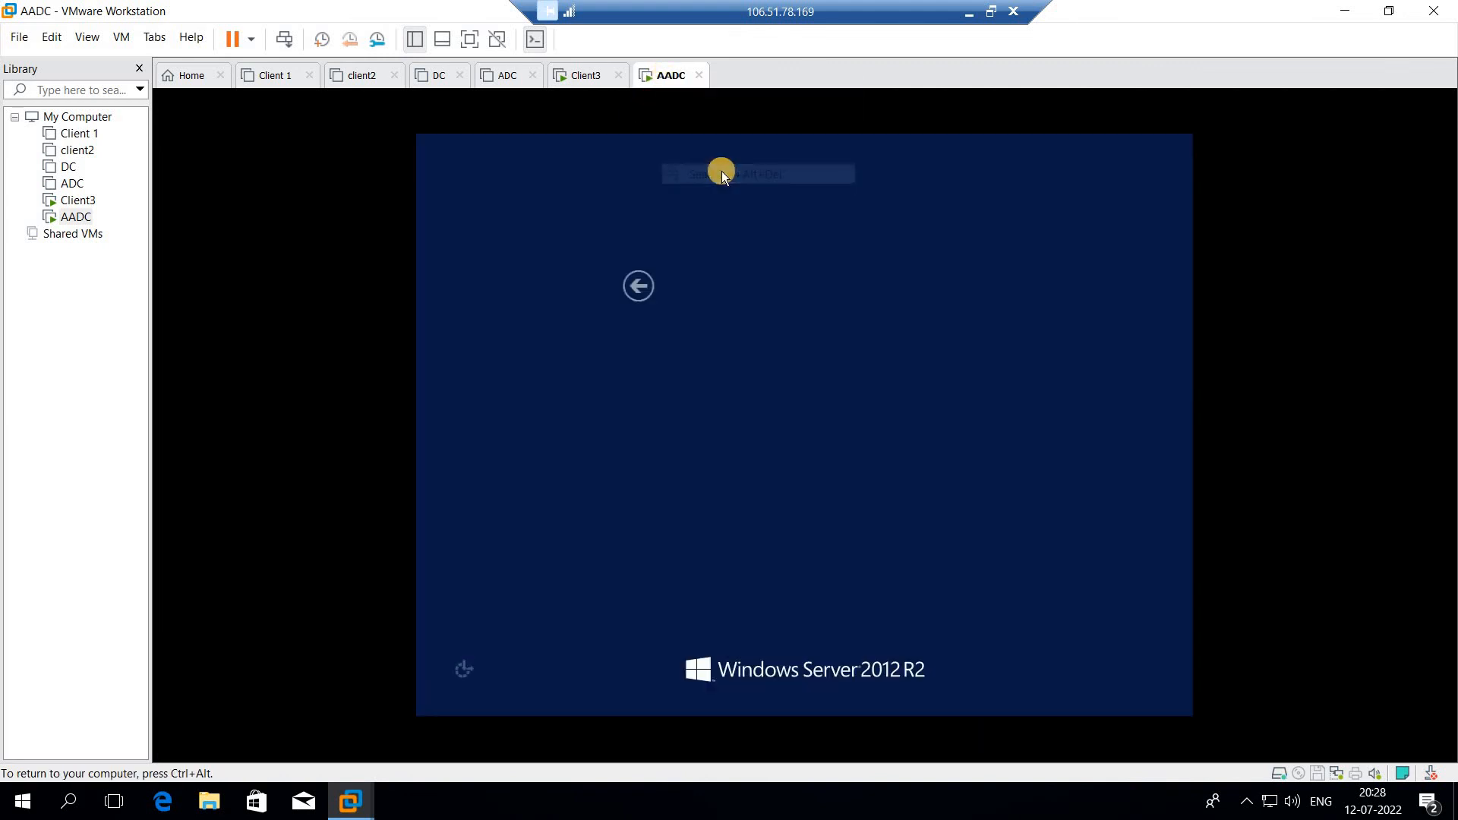
{"action": "left_click", "coordinate": [891, 324]}
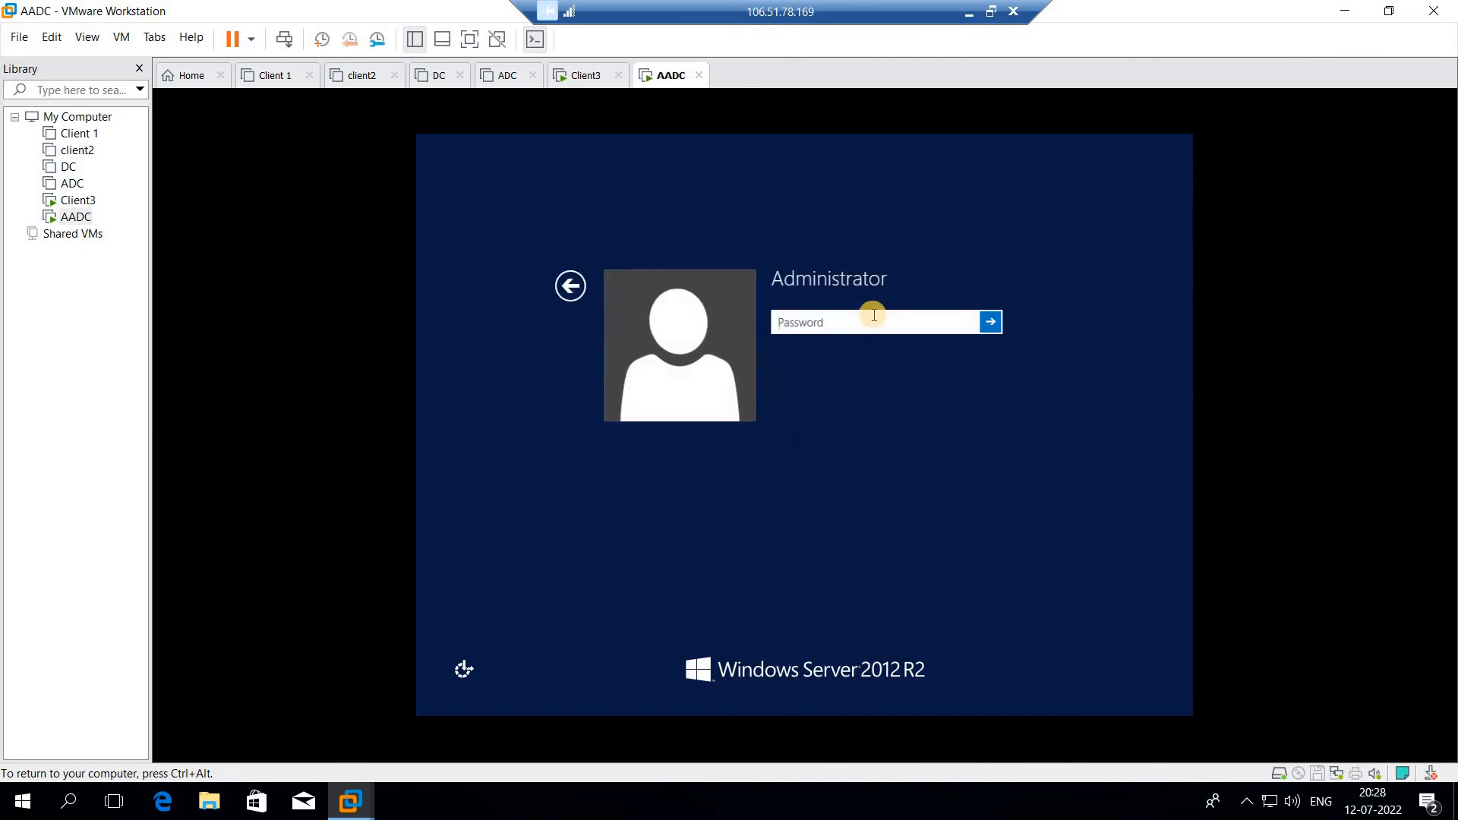
{"action": "type", "text": "P"}
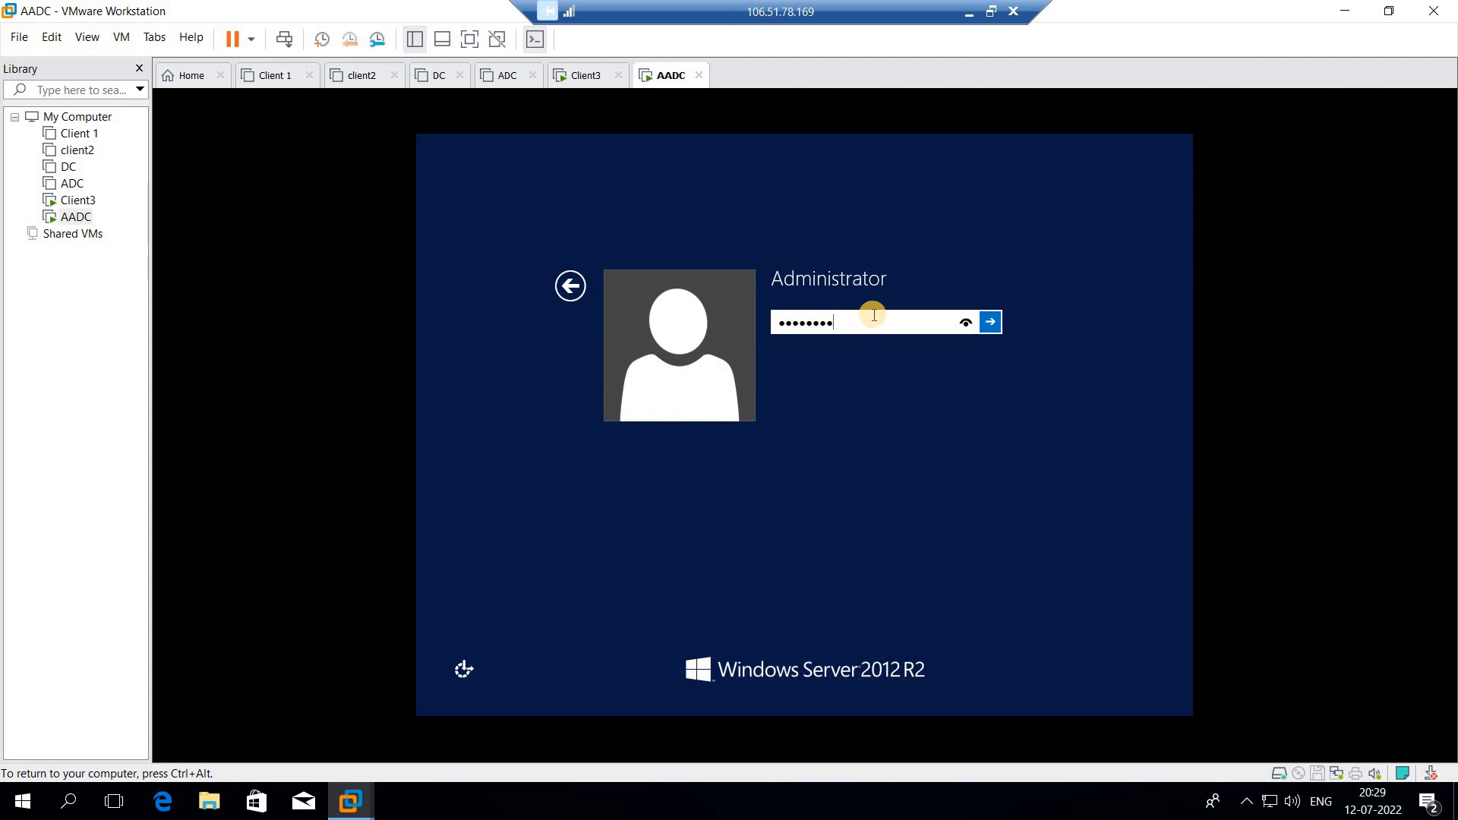
{"action": "key", "text": "Return"}
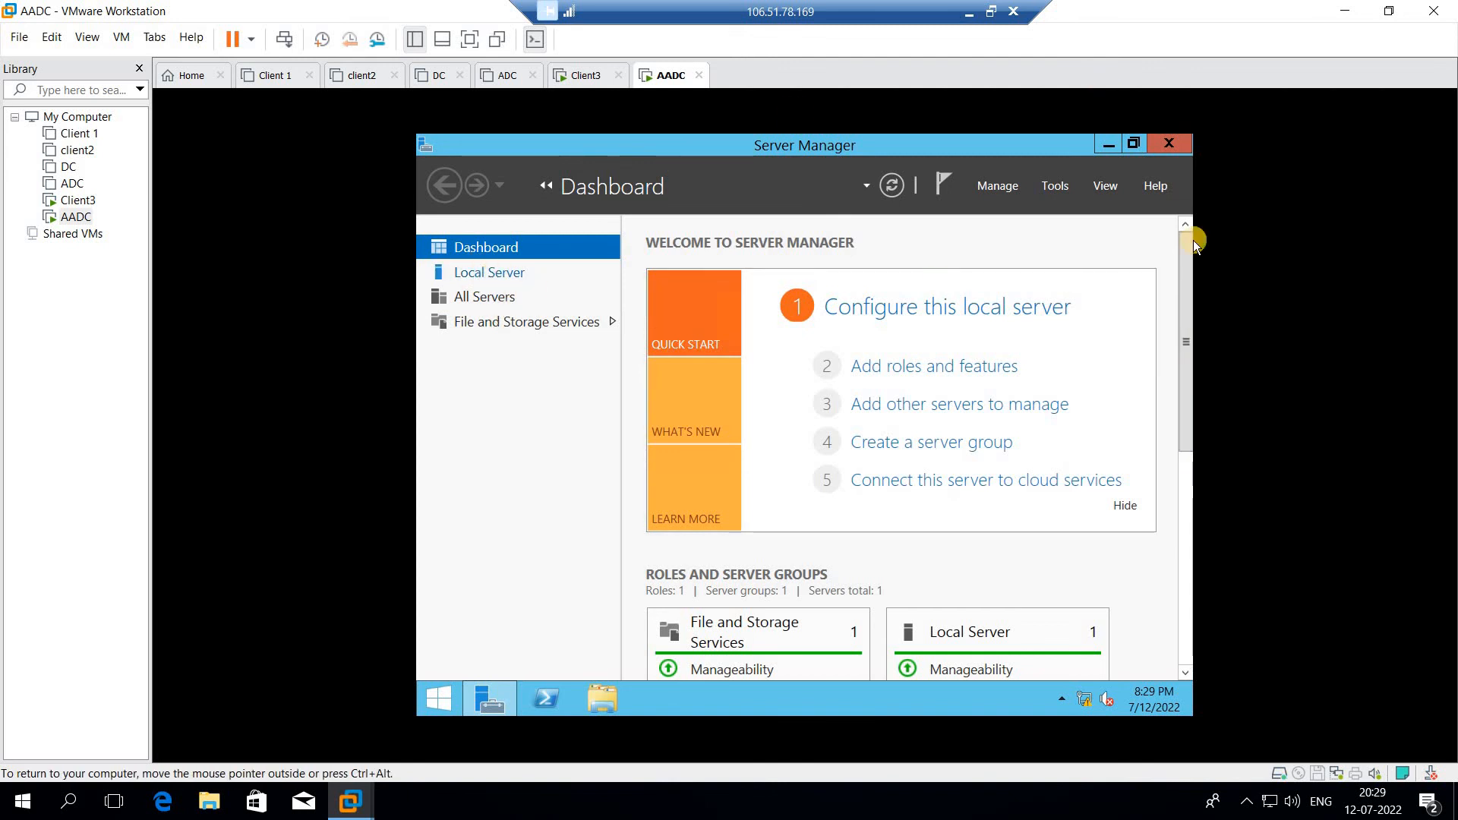
- Change the computer name in Local Server properties to AADC and choose Restart Later
{"action": "left_click", "coordinate": [490, 273]}
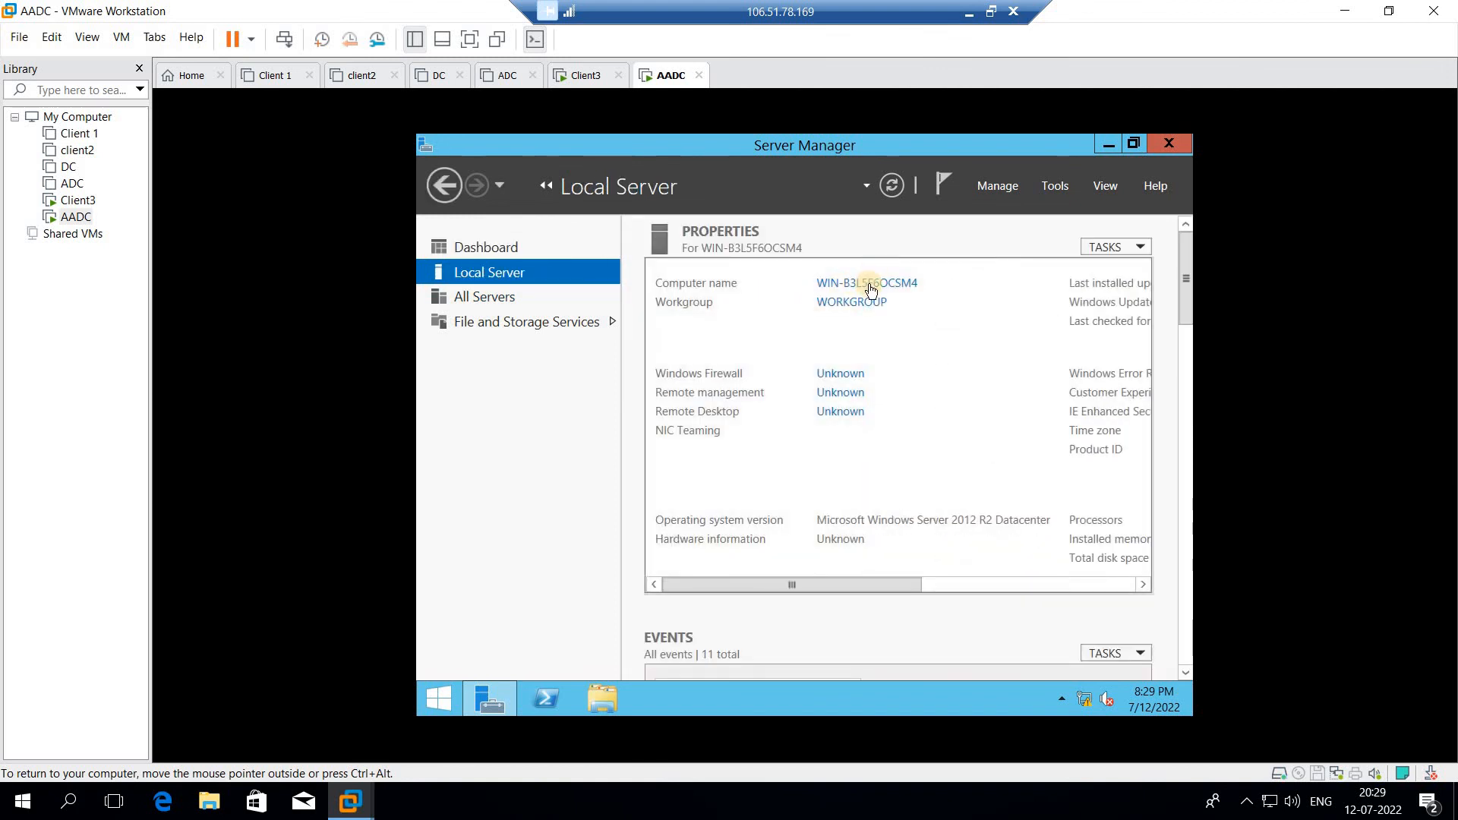
{"action": "left_click", "coordinate": [869, 287]}
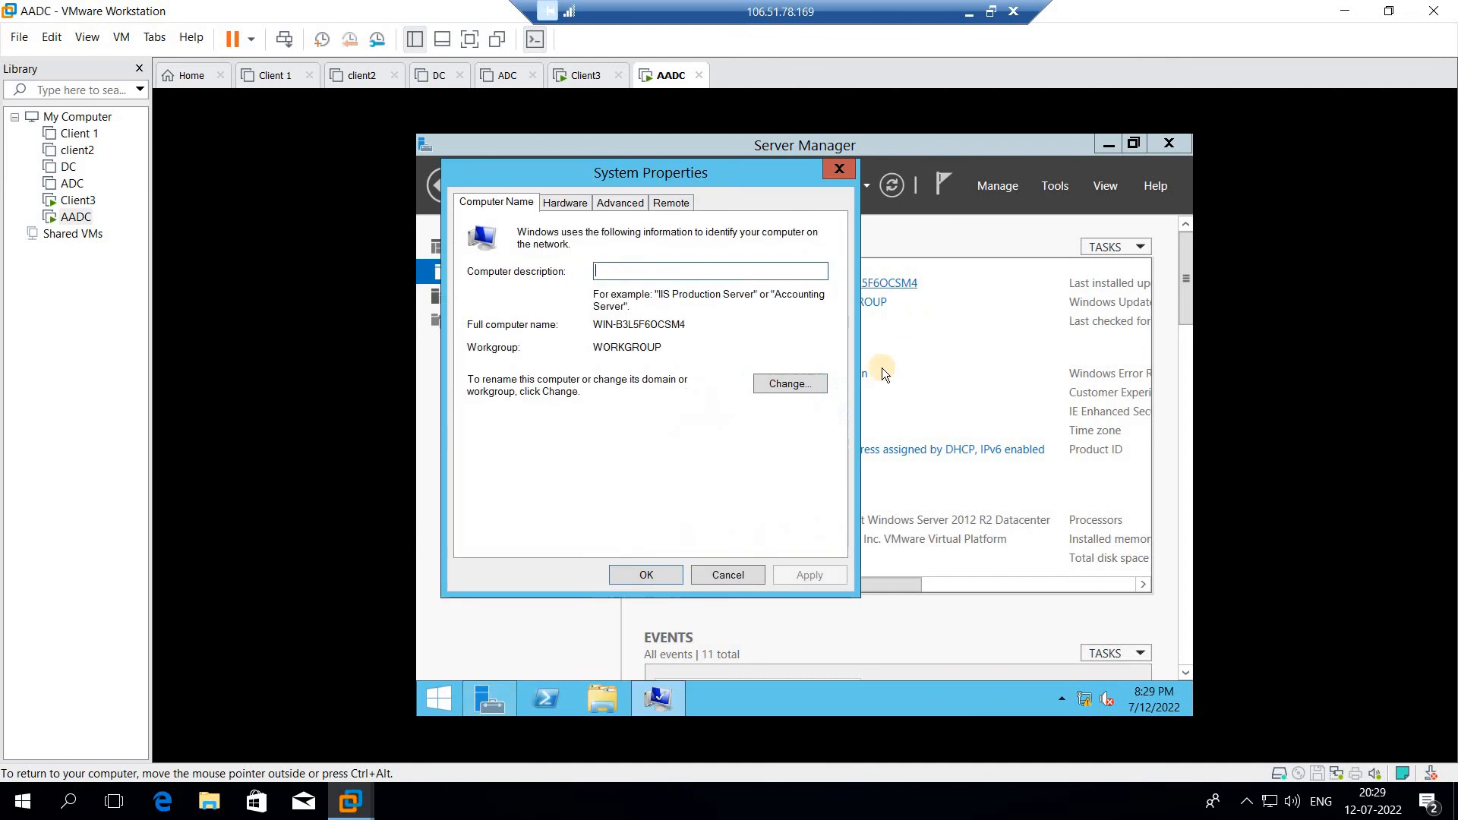
{"action": "left_click", "coordinate": [793, 384]}
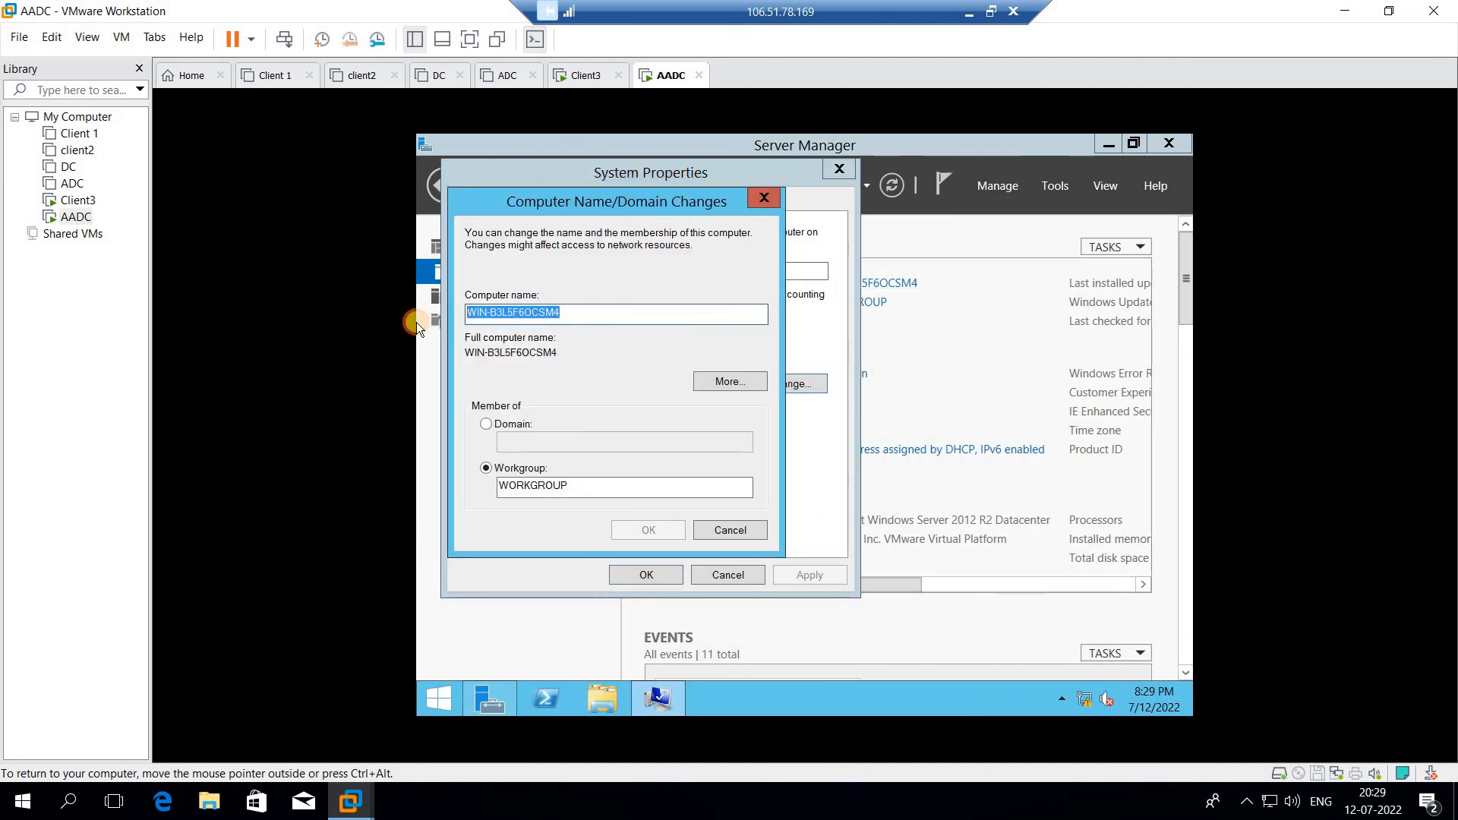
{"action": "type", "text": "AADC"}
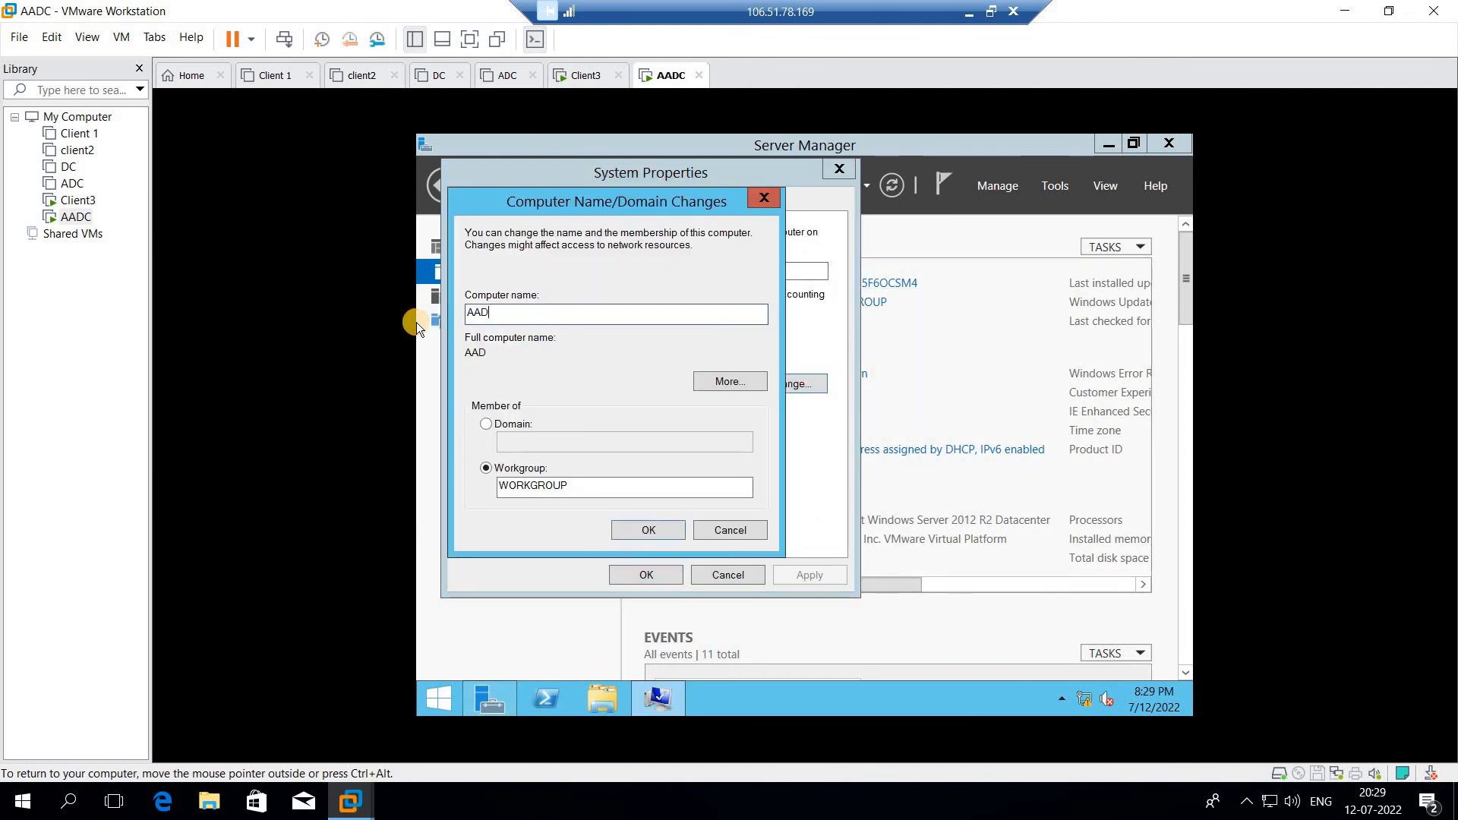
{"action": "left_click", "coordinate": [648, 528]}
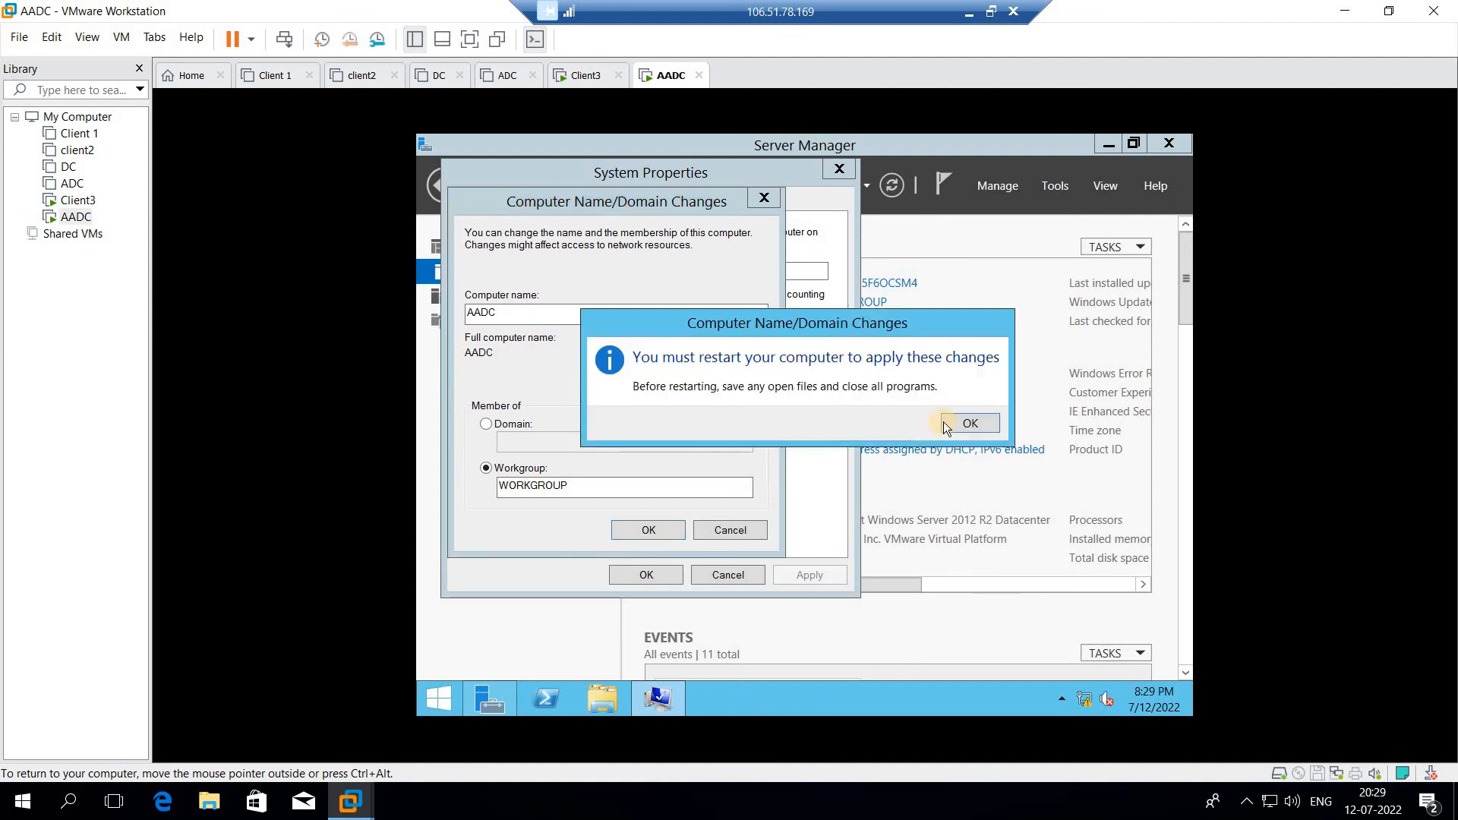
{"action": "left_click", "coordinate": [967, 424]}
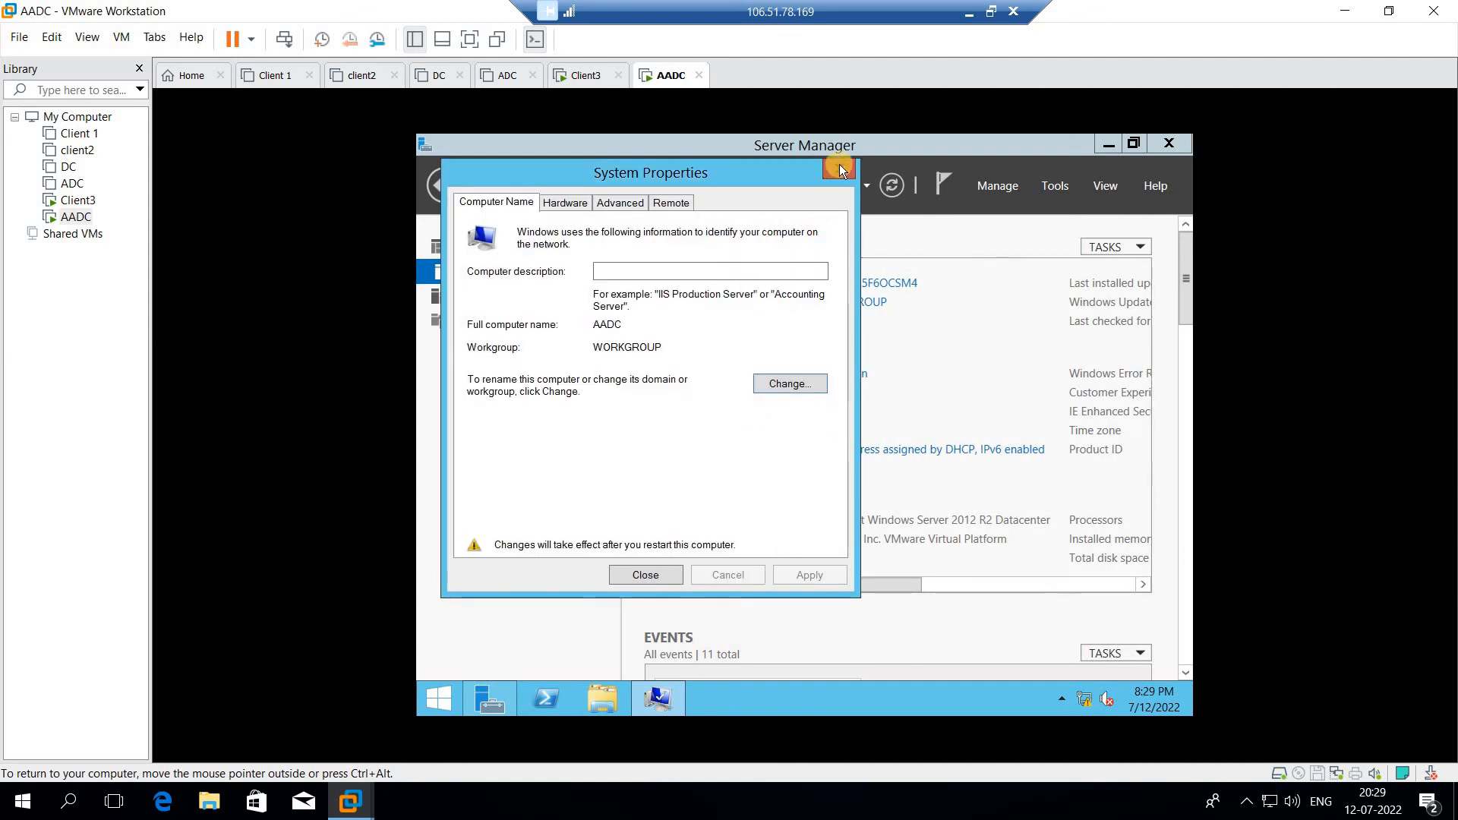
{"action": "left_click", "coordinate": [638, 575]}
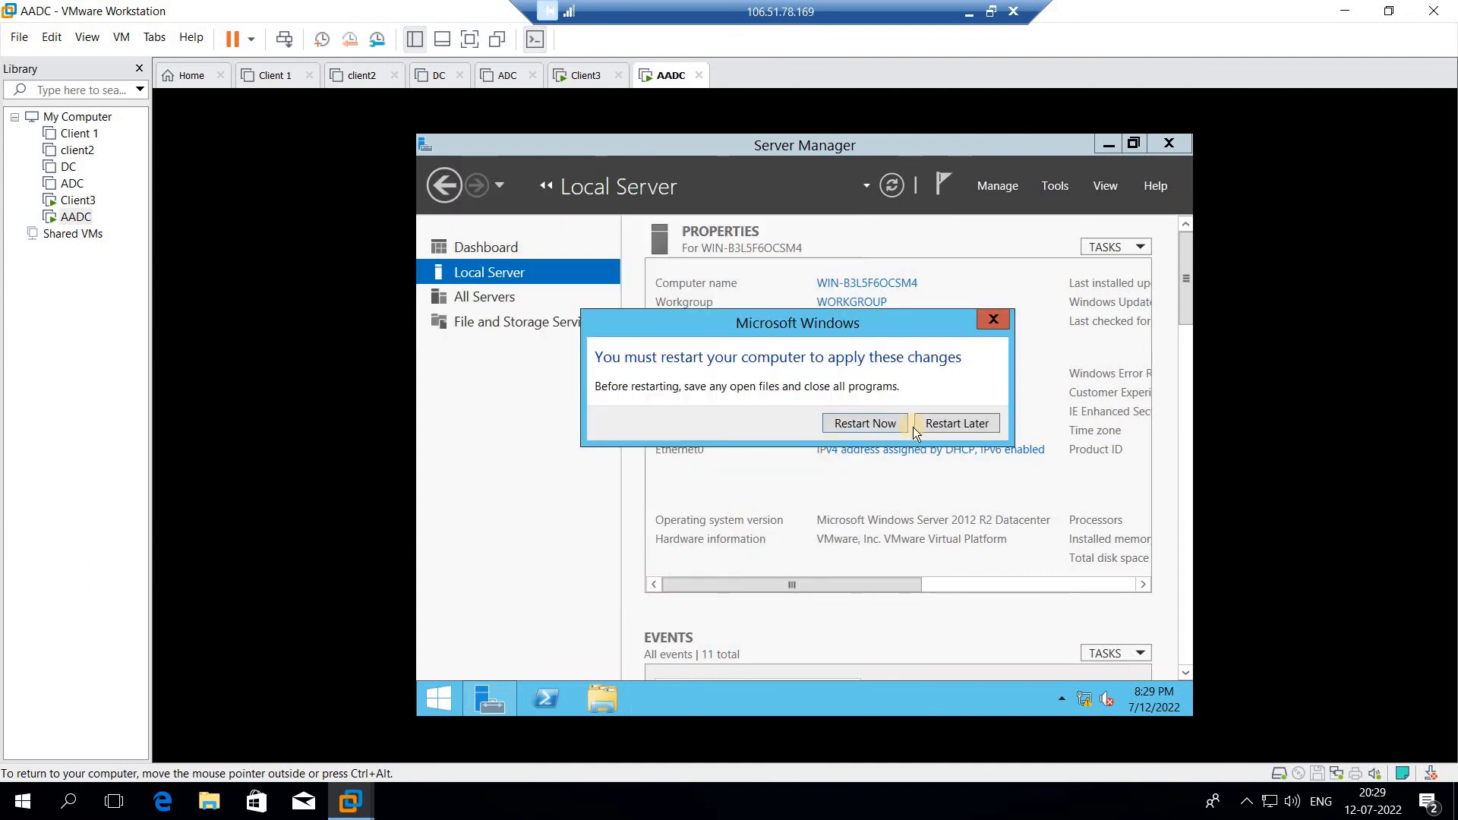
{"action": "left_click", "coordinate": [950, 420]}
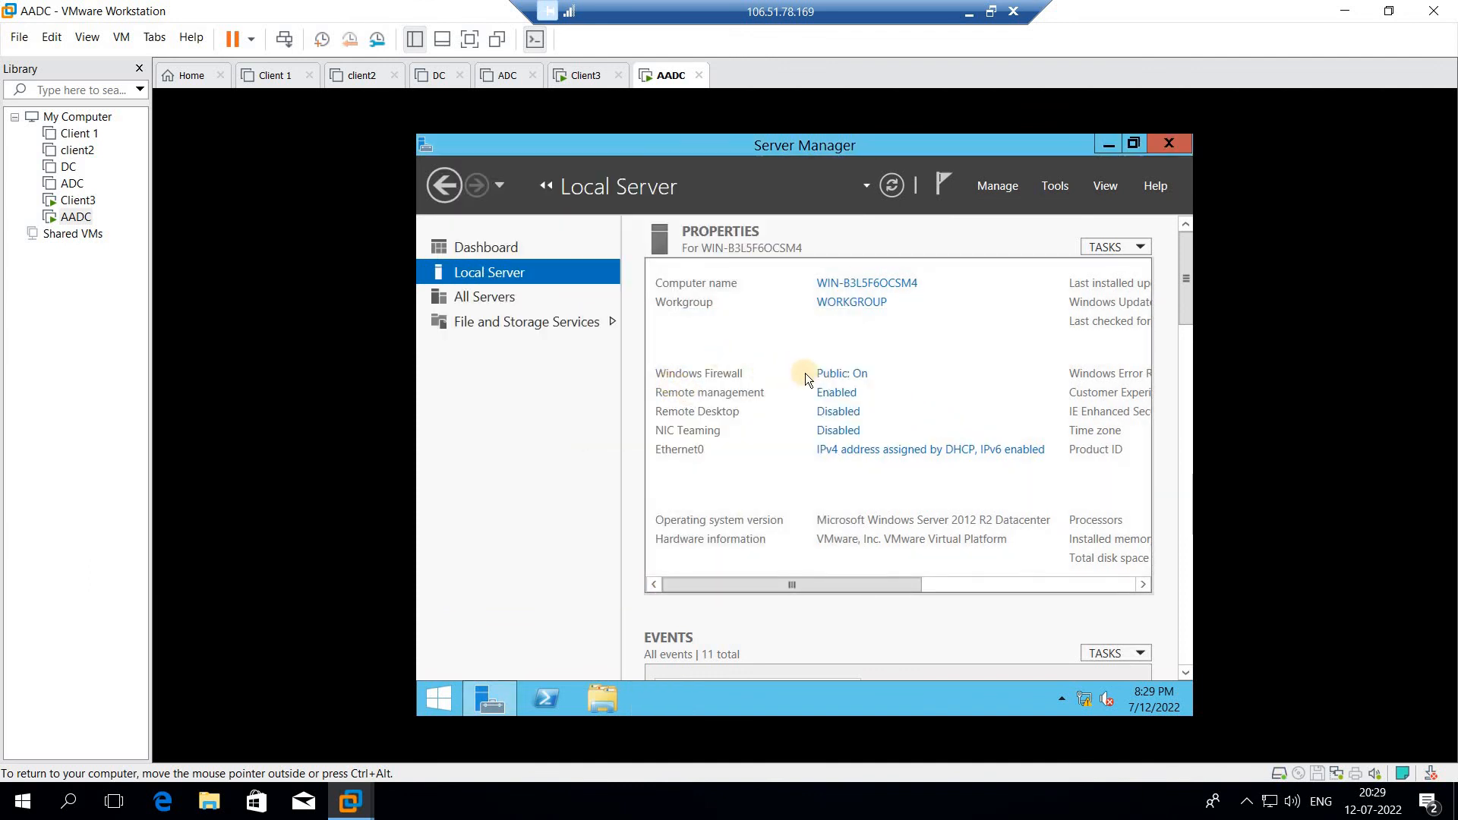
- In Windows Firewall settings, turn the firewall off for both private and public networks
{"action": "left_click", "coordinate": [858, 378]}
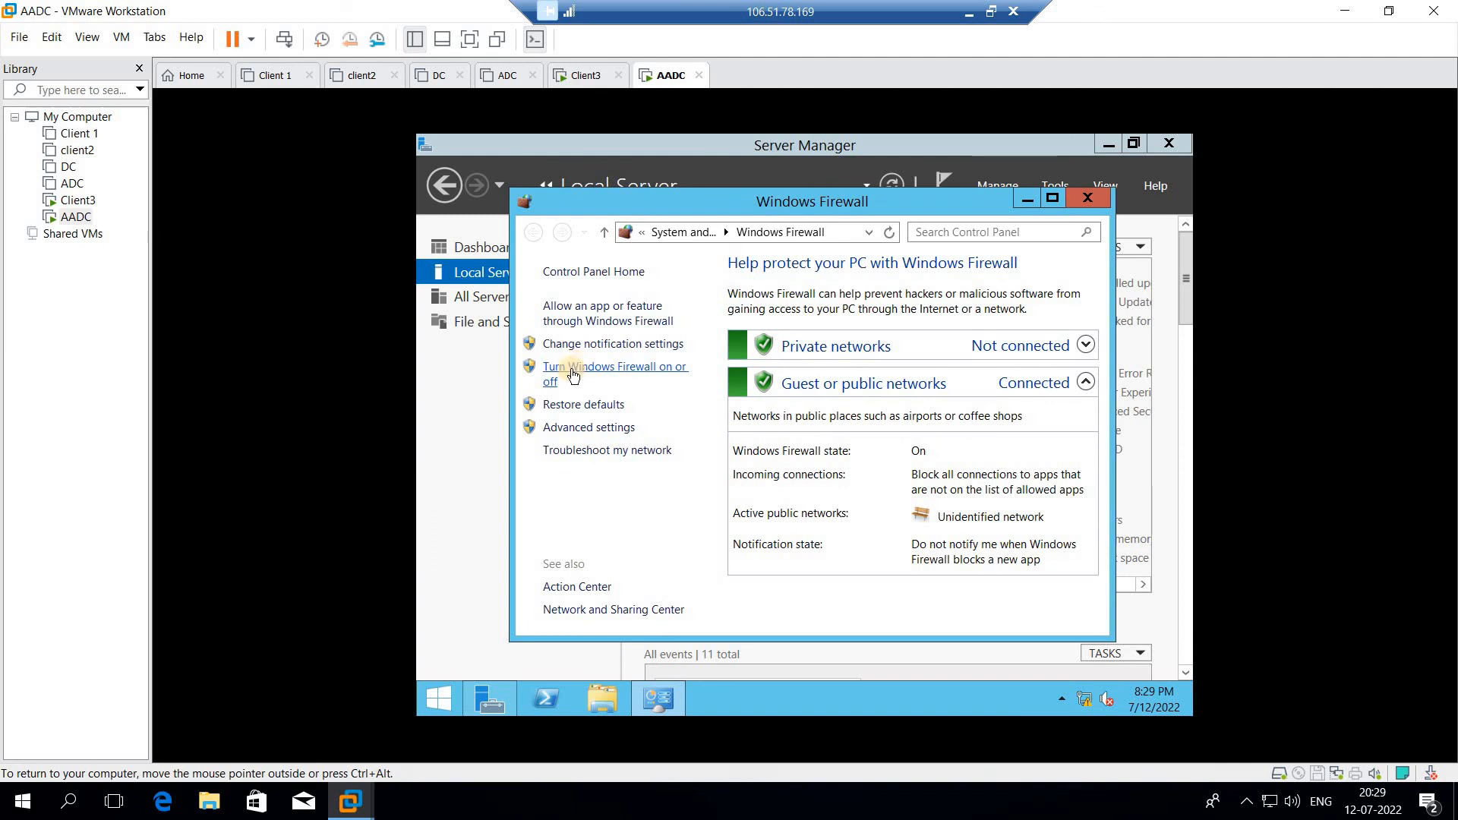
{"action": "left_click", "coordinate": [614, 369]}
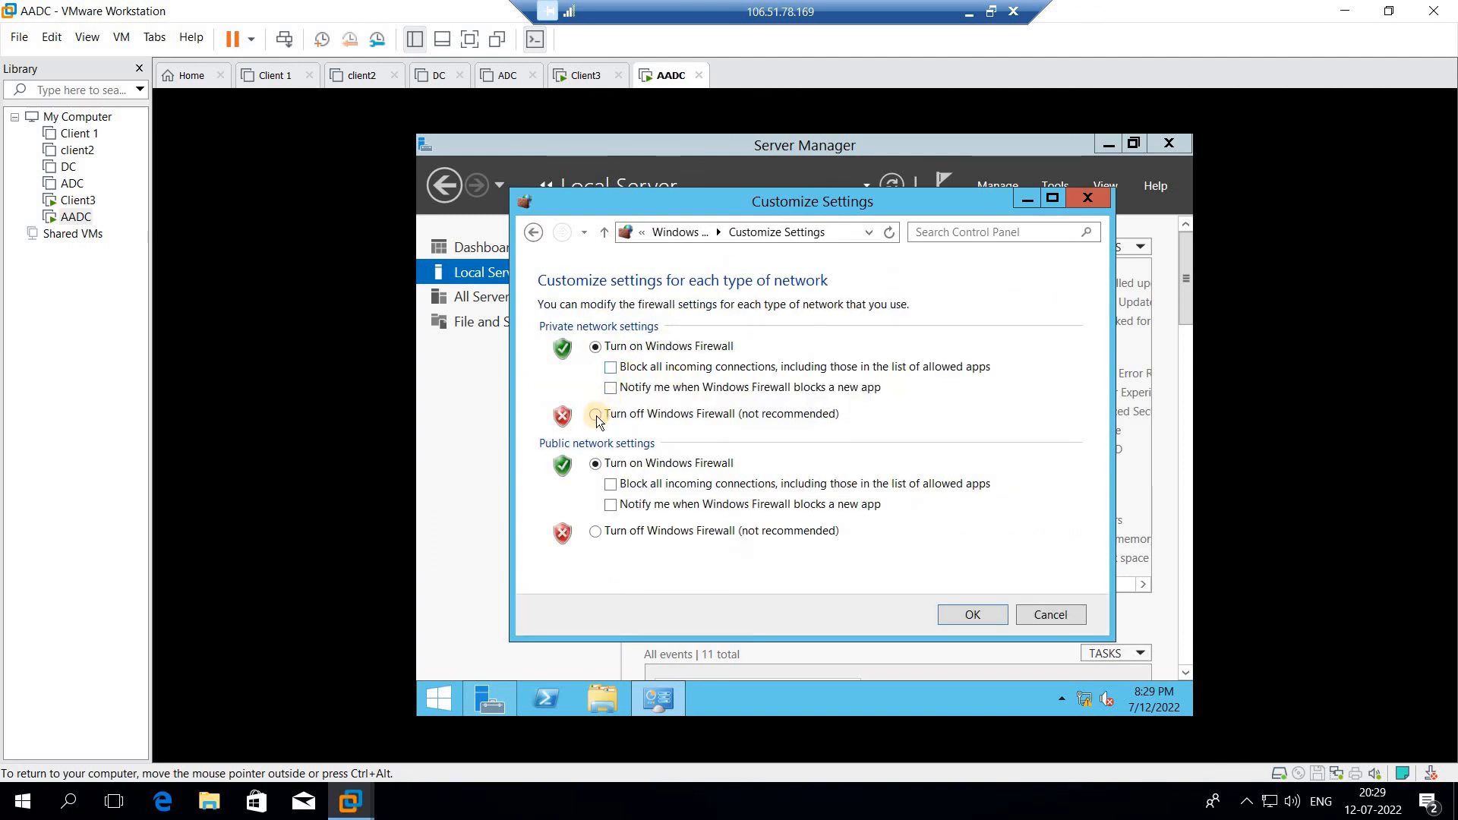
{"action": "left_click", "coordinate": [596, 415]}
{"action": "left_click", "coordinate": [596, 531]}
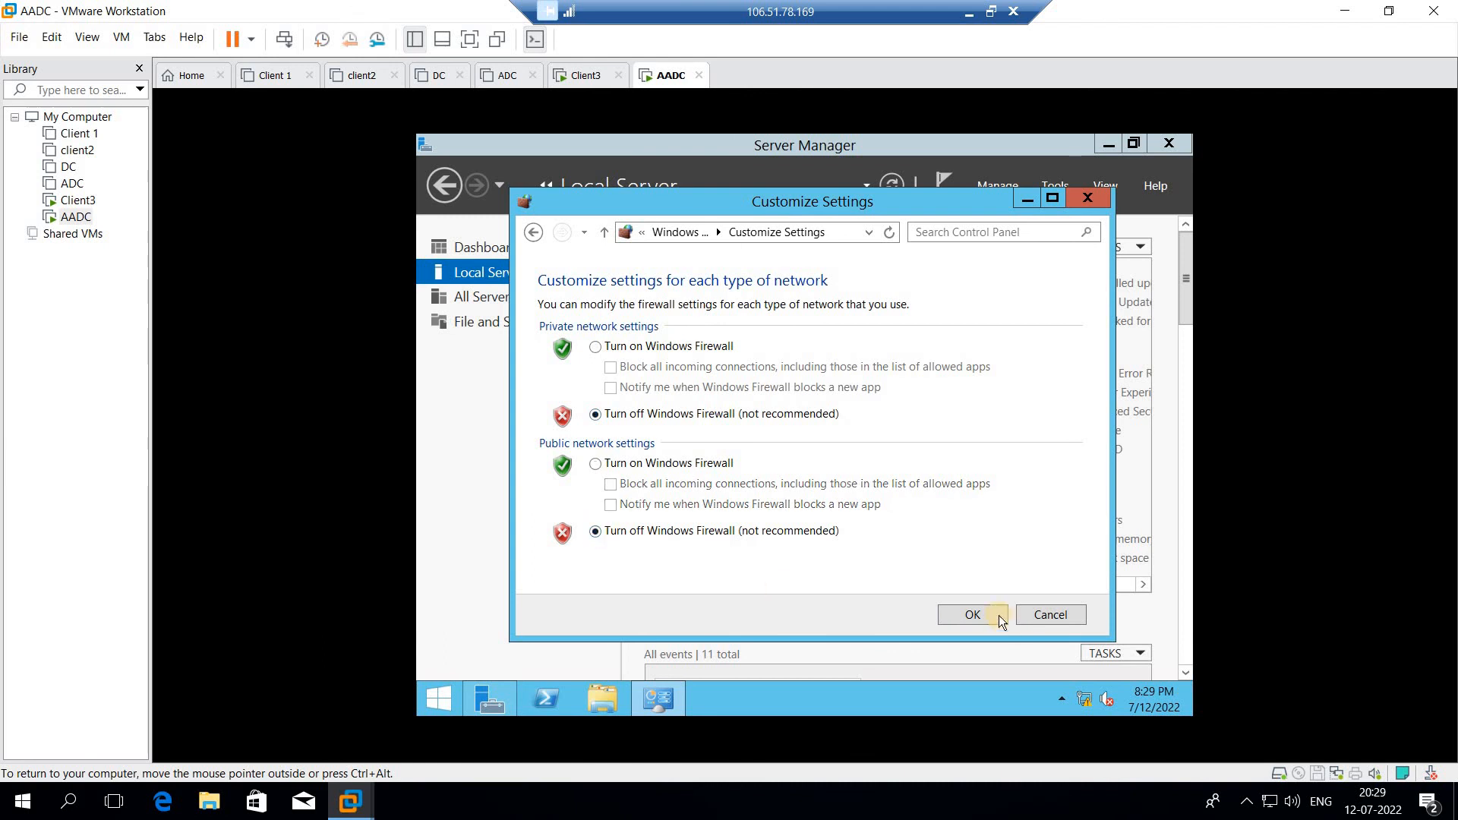
{"action": "left_click", "coordinate": [969, 612]}
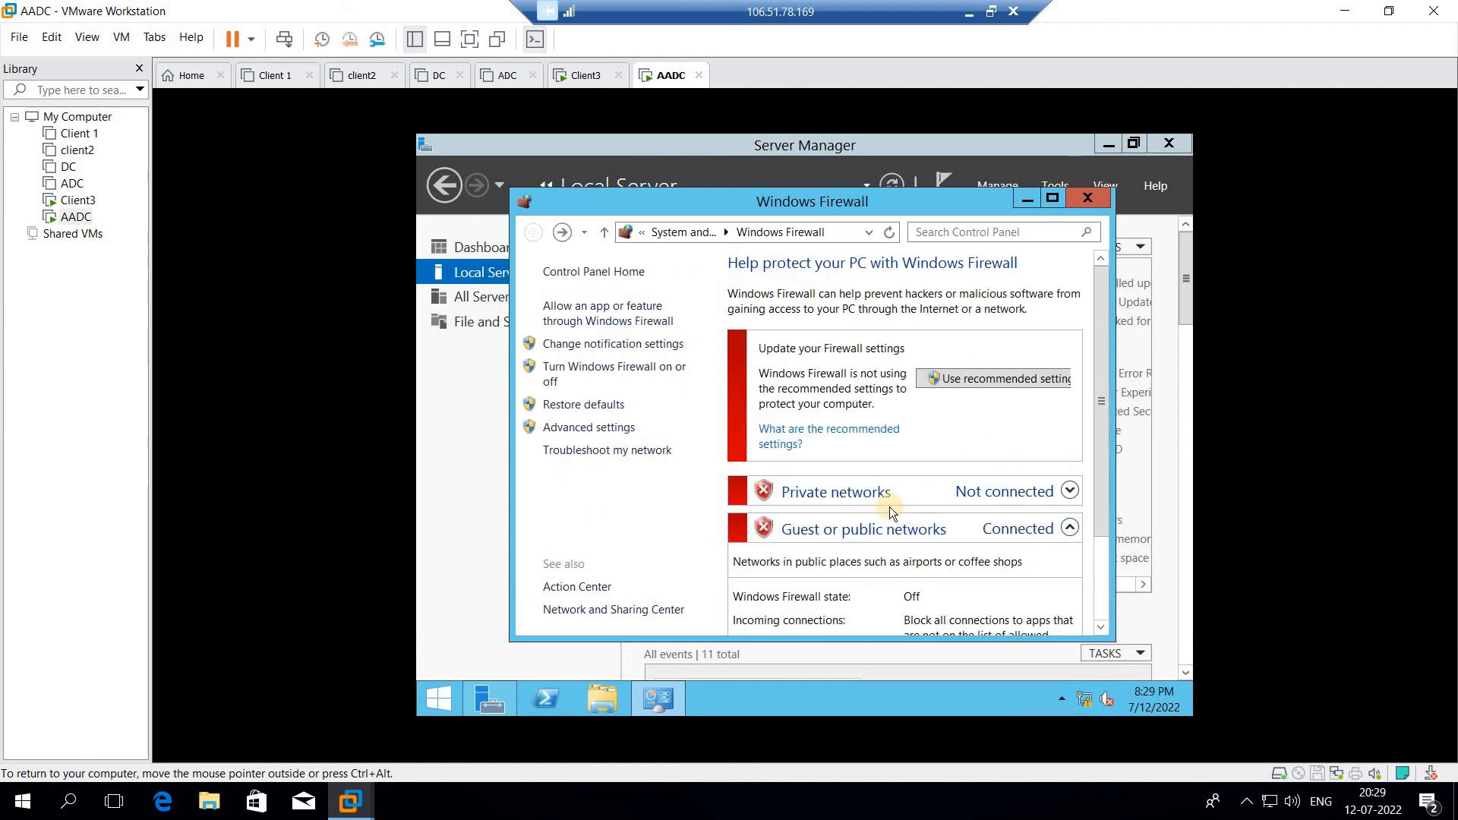
{"action": "left_click", "coordinate": [1087, 196]}
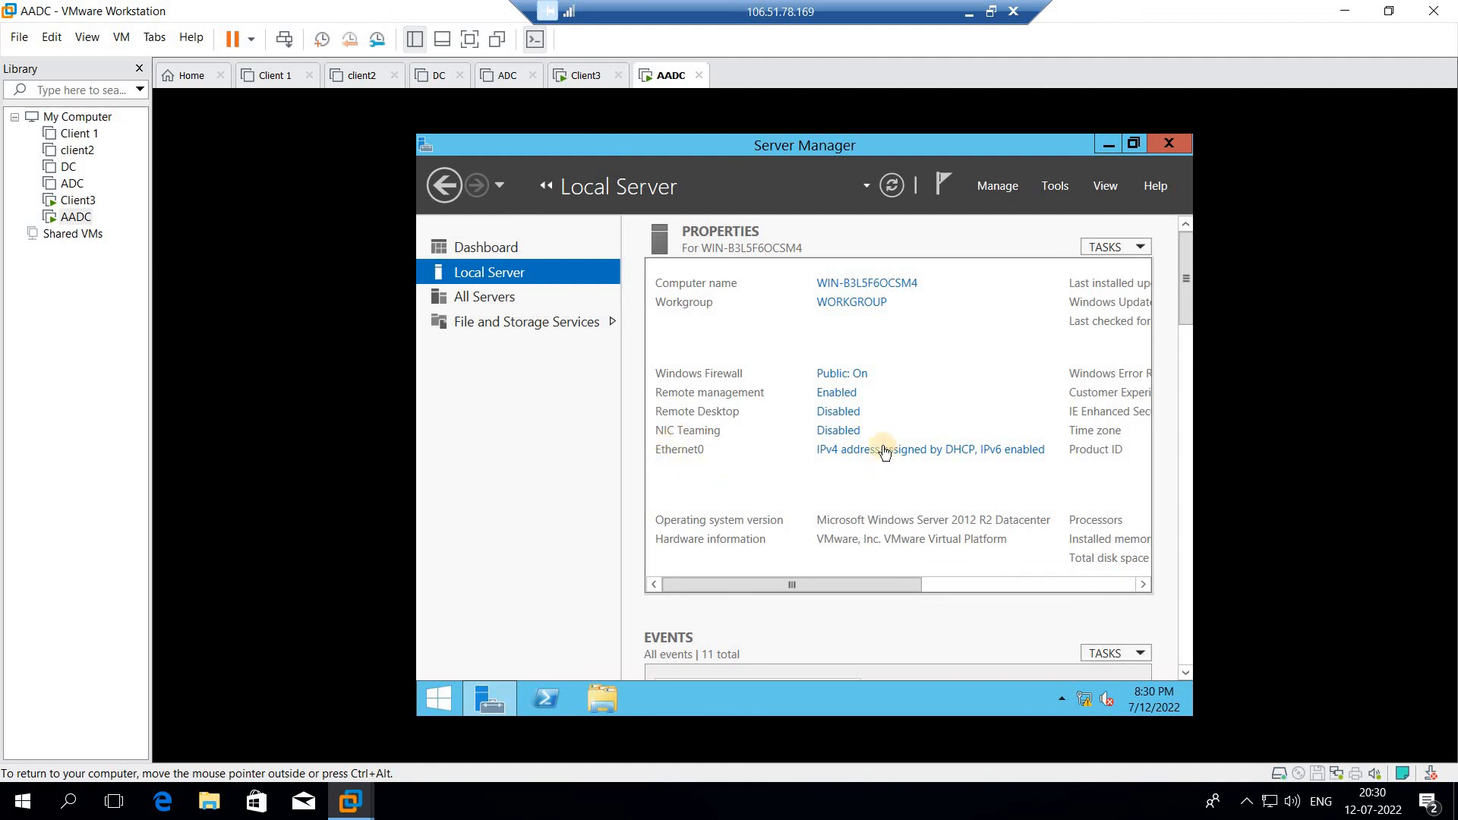
- Open the Ethernet0 adapter properties, disable IPv6, and open the IPv4 settings
{"action": "left_click", "coordinate": [907, 454]}
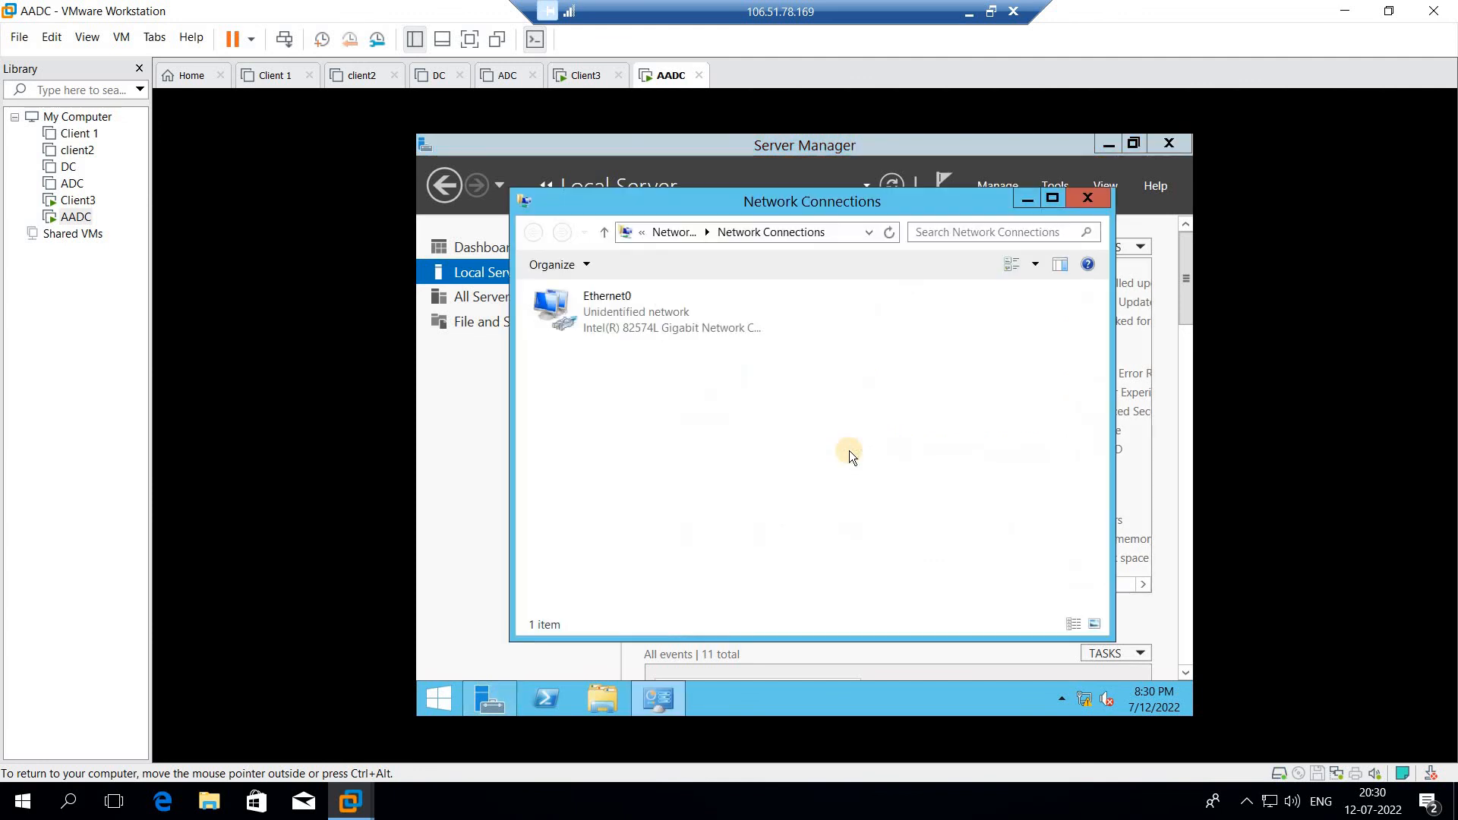
{"action": "left_click", "coordinate": [622, 317]}
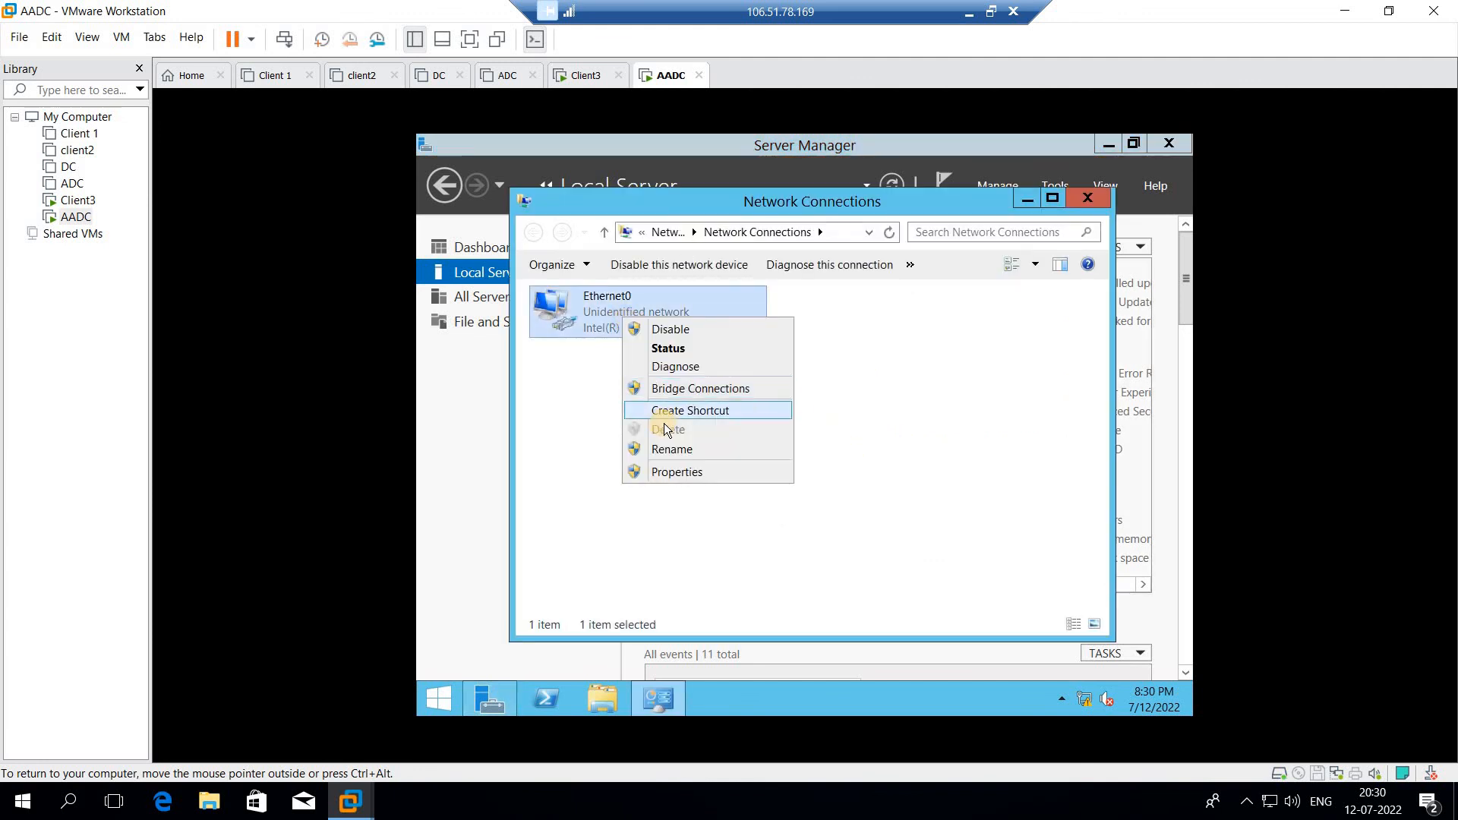
{"action": "left_click", "coordinate": [699, 477]}
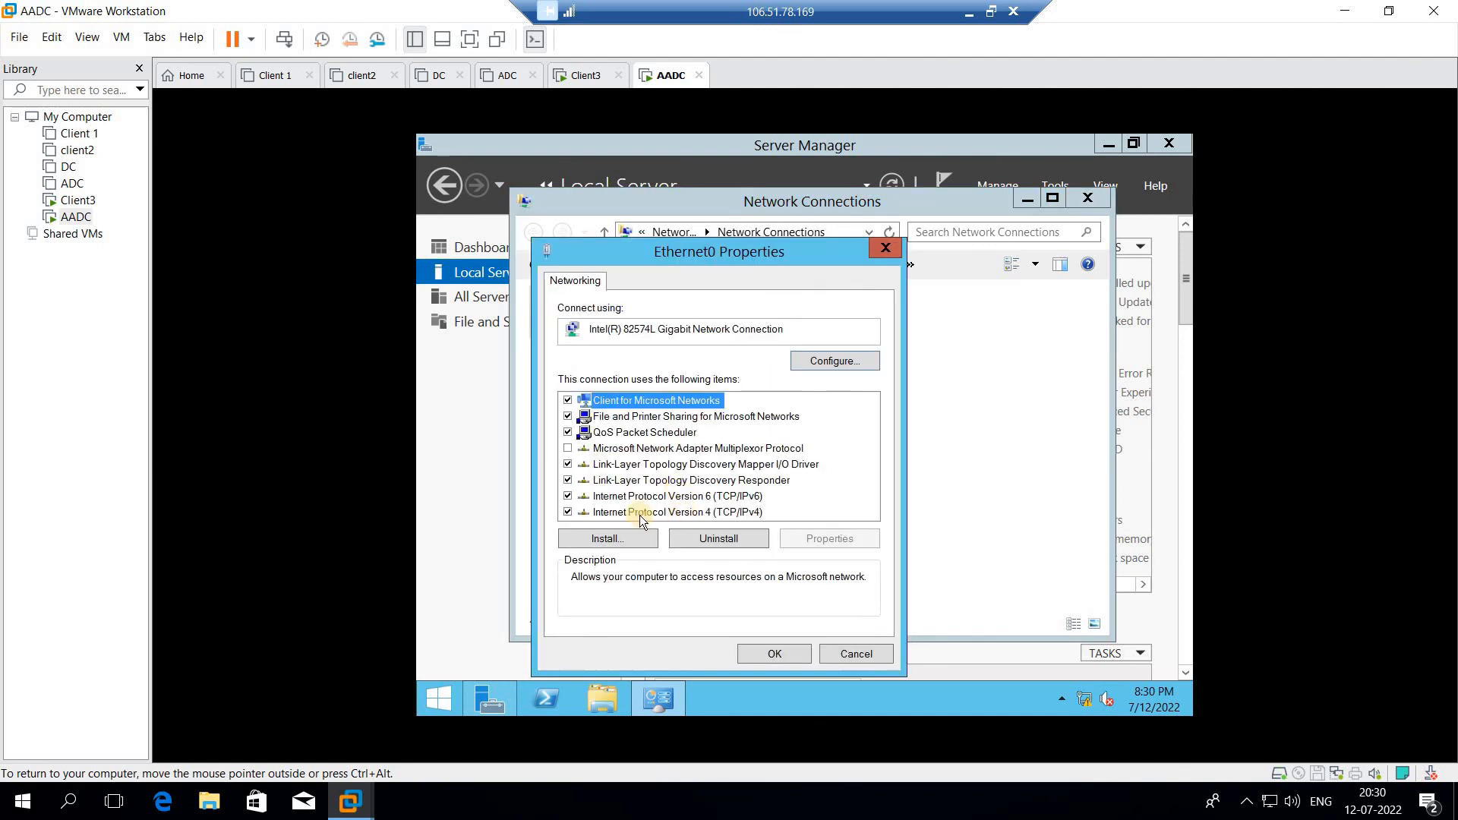
{"action": "left_click", "coordinate": [567, 513]}
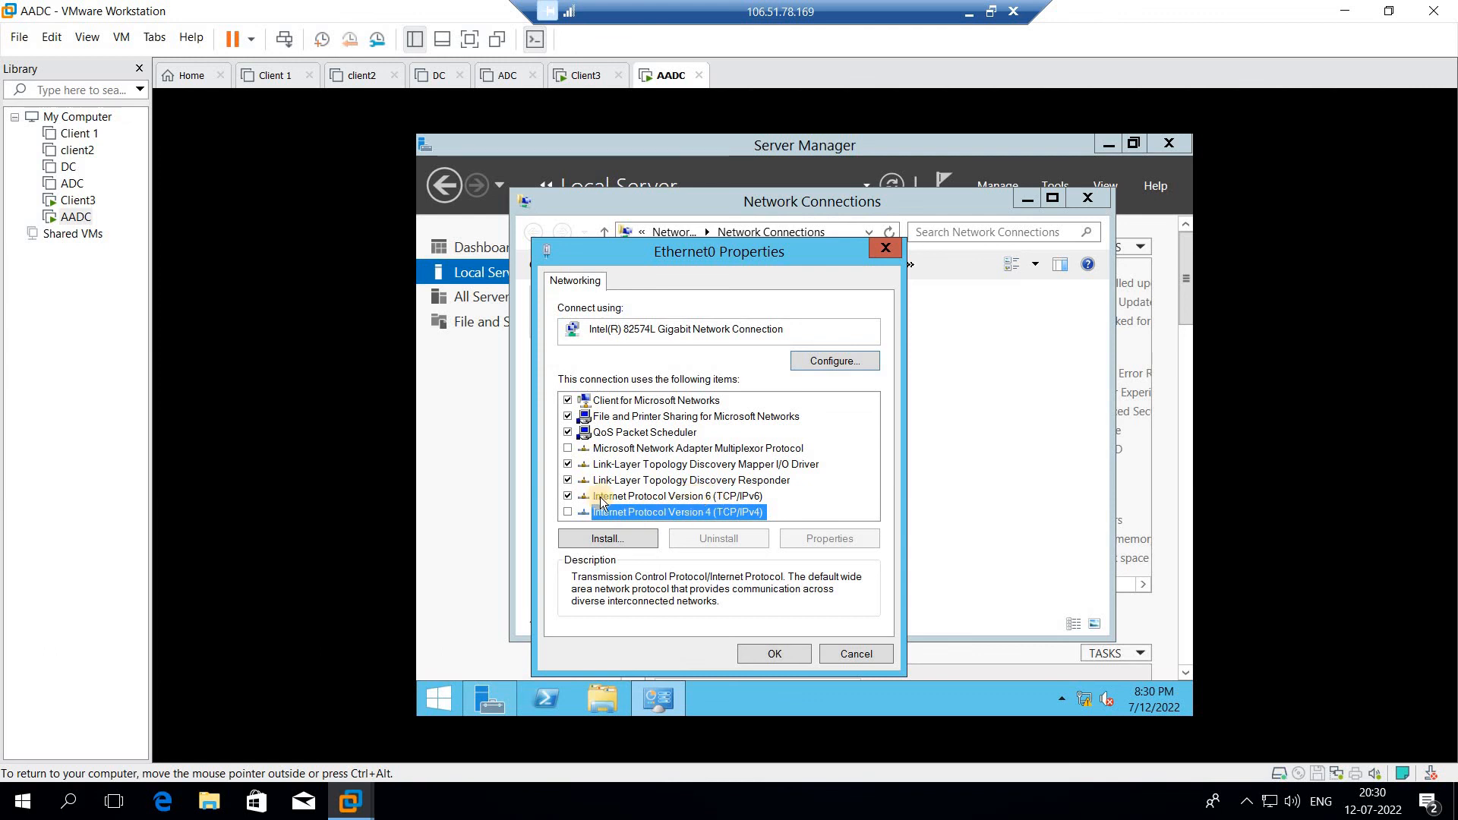
{"action": "left_click", "coordinate": [568, 496]}
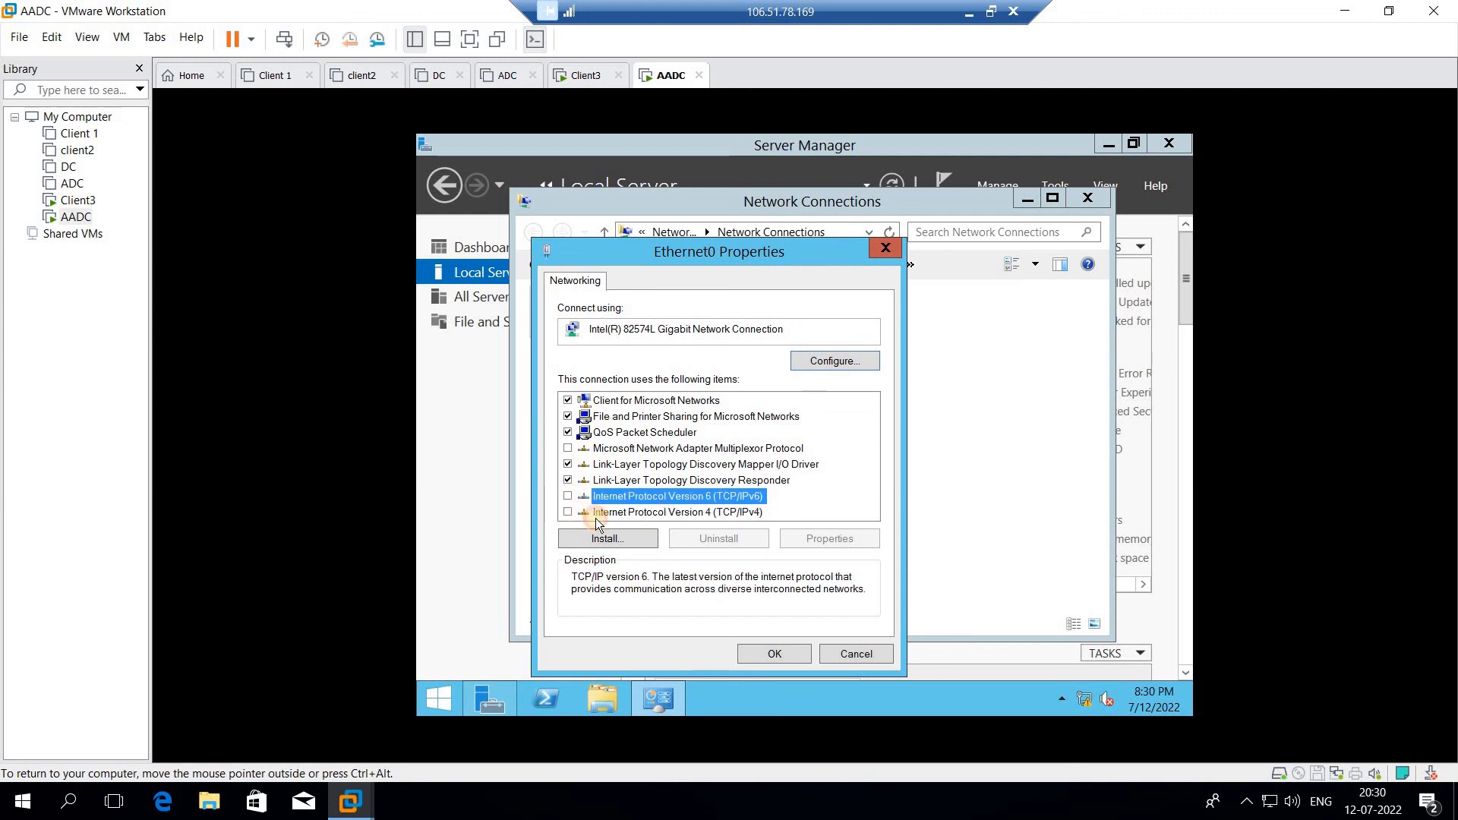
{"action": "left_click", "coordinate": [568, 512]}
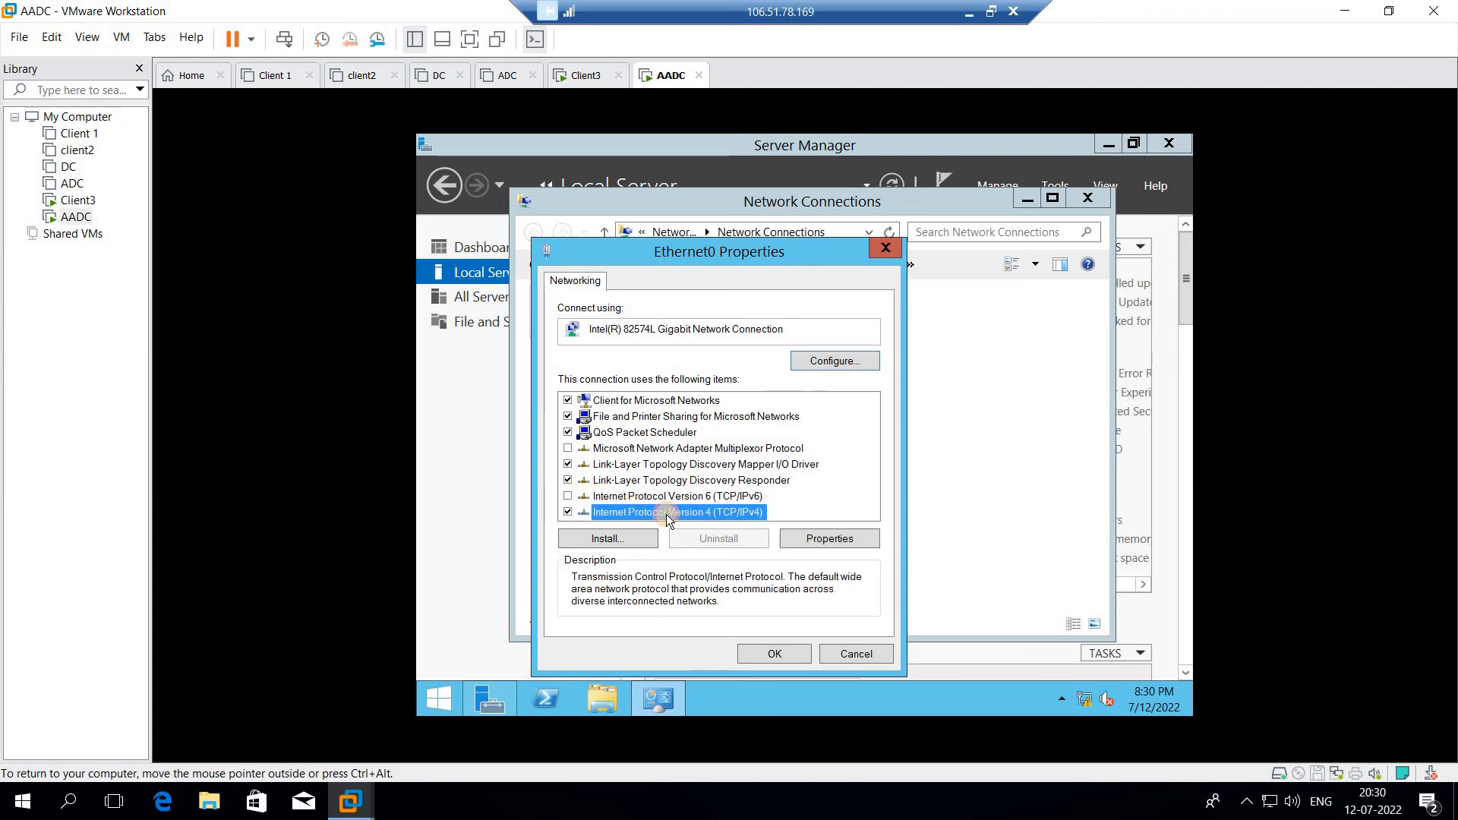
{"action": "double_click", "coordinate": [667, 519]}
- Assign static IP 192.168.100.6, mask 255.255.255.0, DNS 192.168.100.1, and save the adapter settings
{"action": "left_click", "coordinate": [601, 396]}
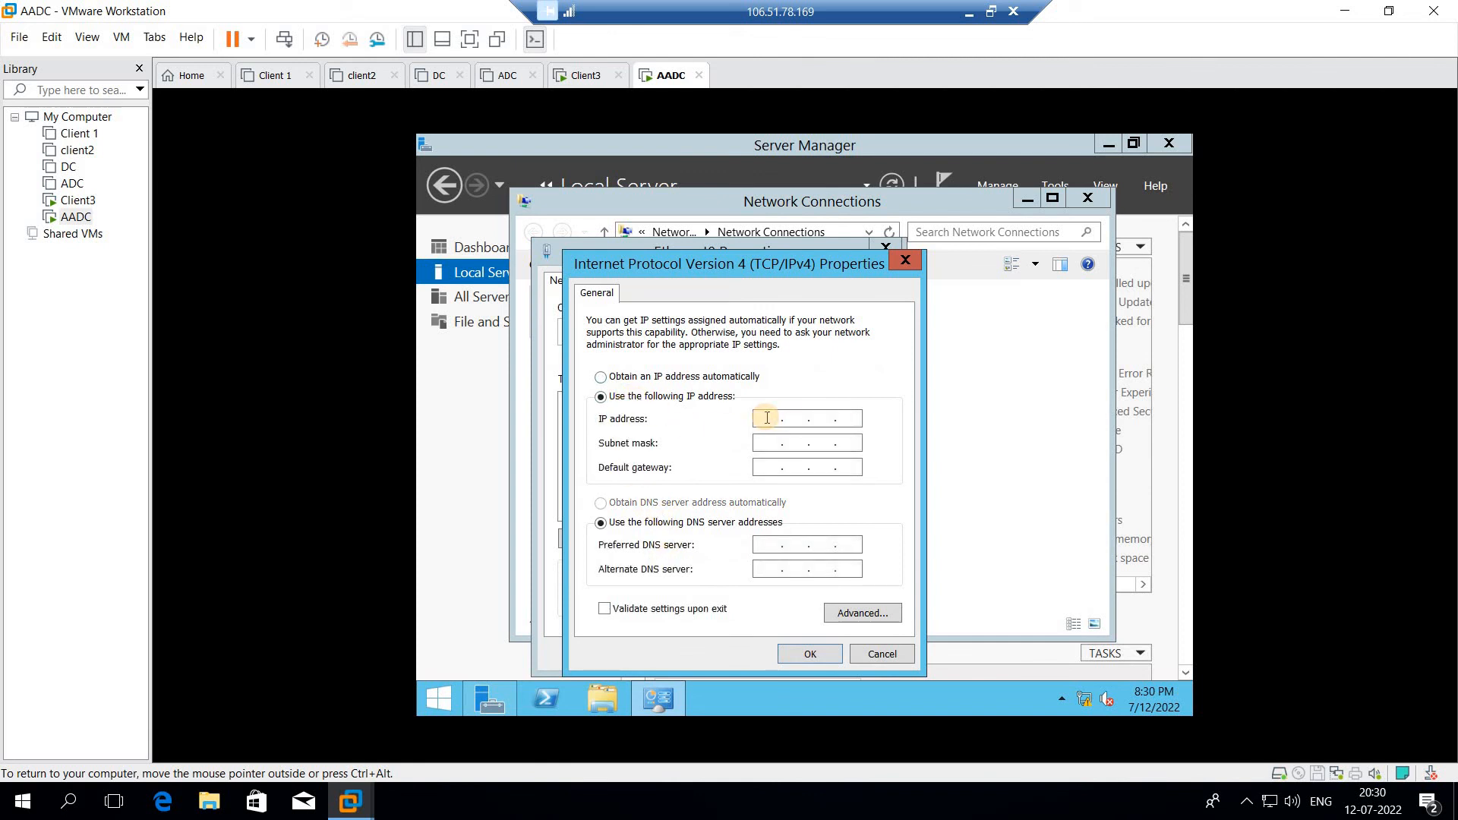
{"action": "left_click", "coordinate": [768, 418]}
{"action": "type", "text": "192 . 168 . 100 ."}
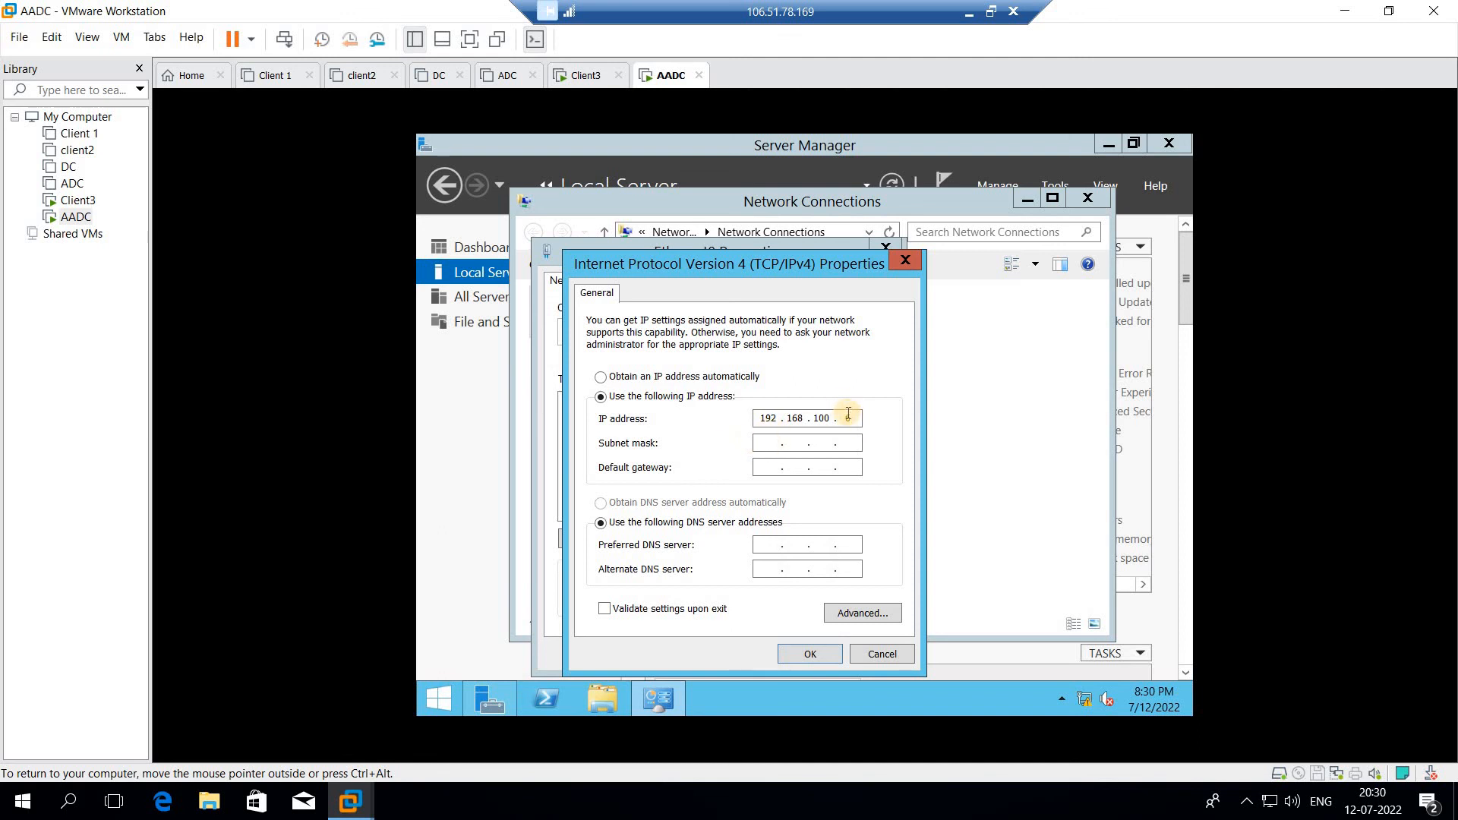
{"action": "key", "text": "Tab"}
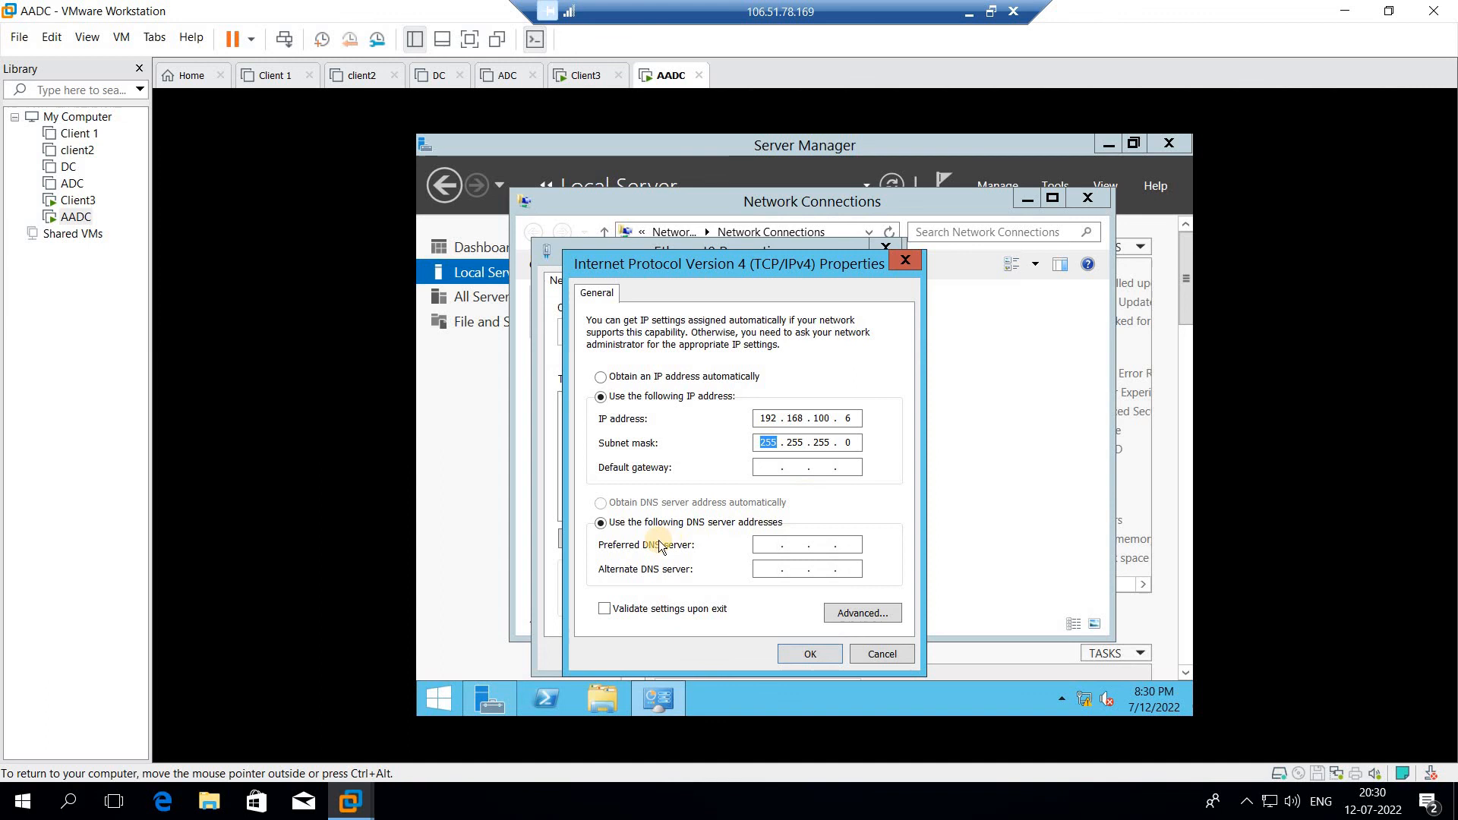
{"action": "left_click", "coordinate": [769, 545]}
{"action": "type", "text": "192 . 168 . "}
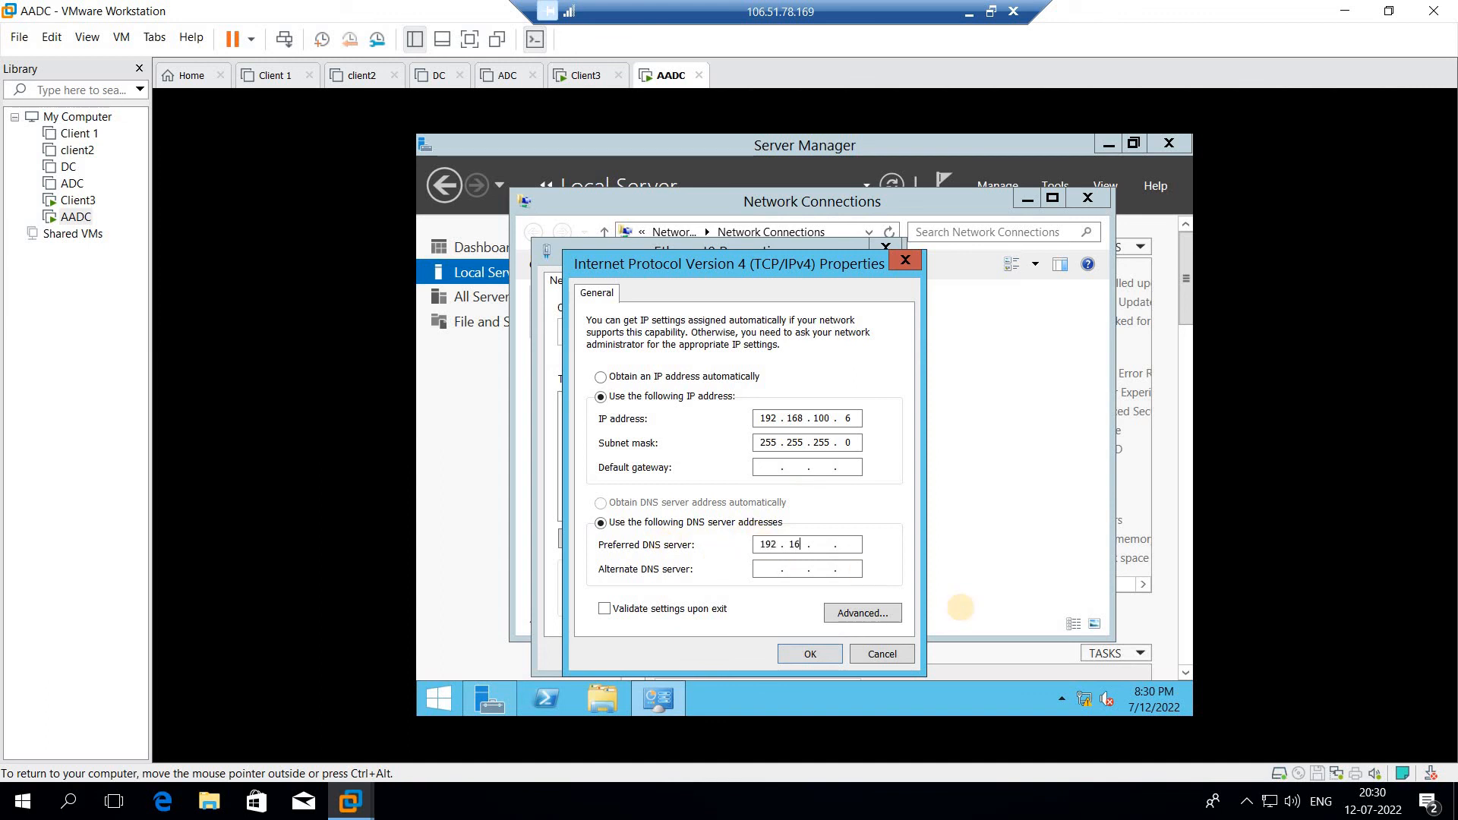
{"action": "type", "text": "100"}
{"action": "left_click", "coordinate": [807, 653]}
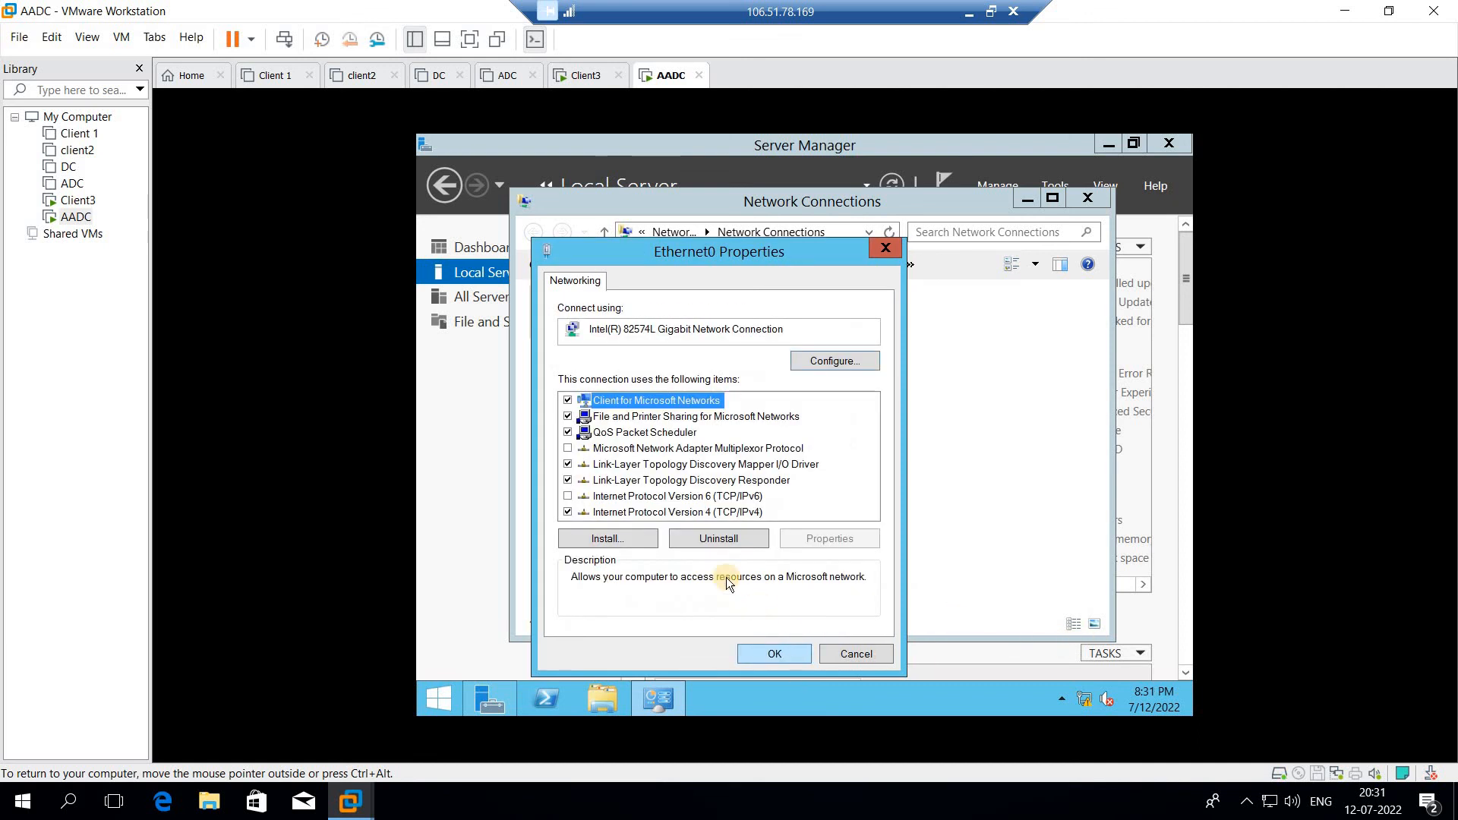
{"action": "left_click", "coordinate": [773, 655]}
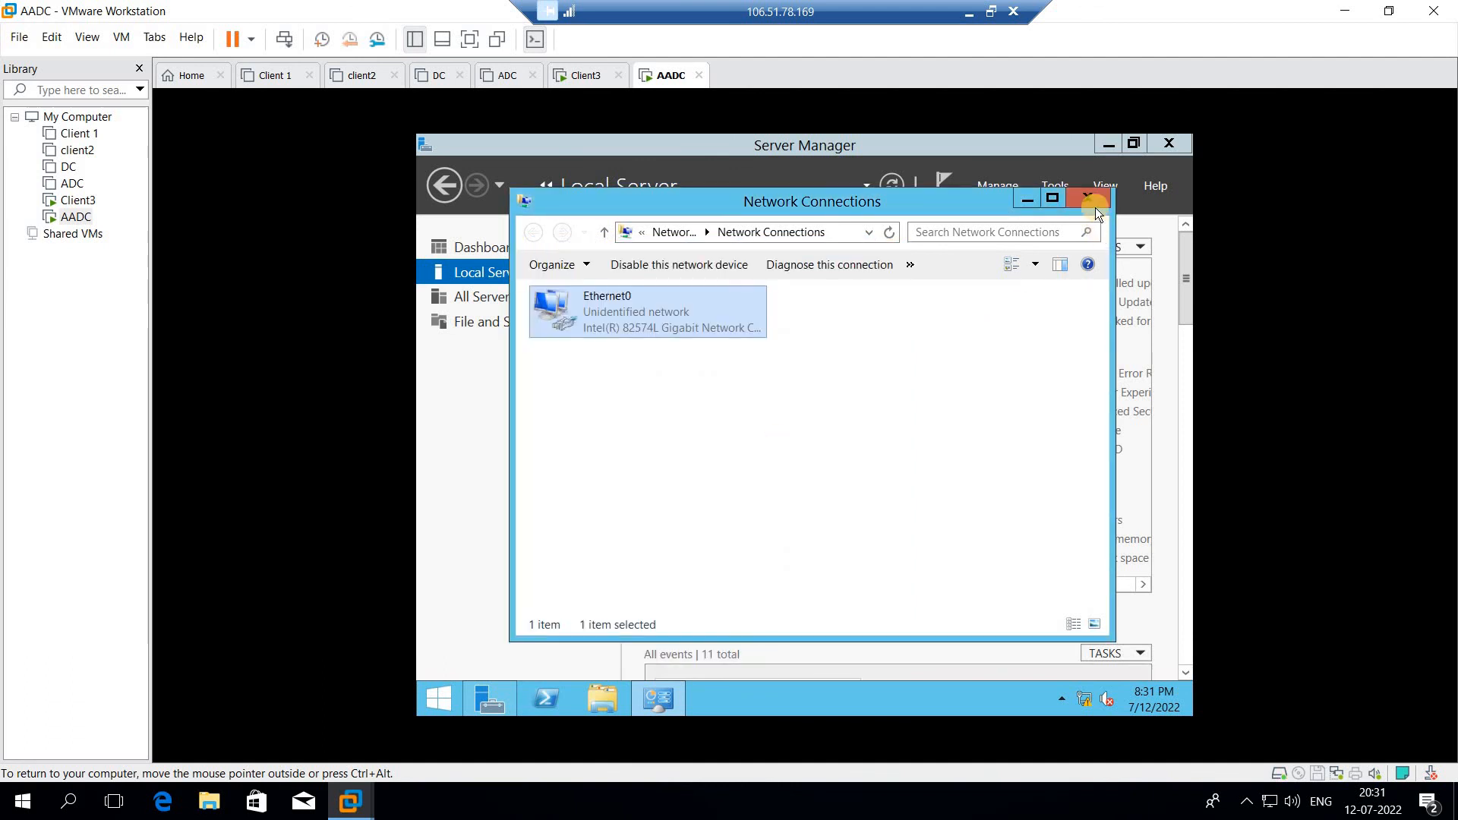
{"action": "left_click", "coordinate": [1092, 199]}
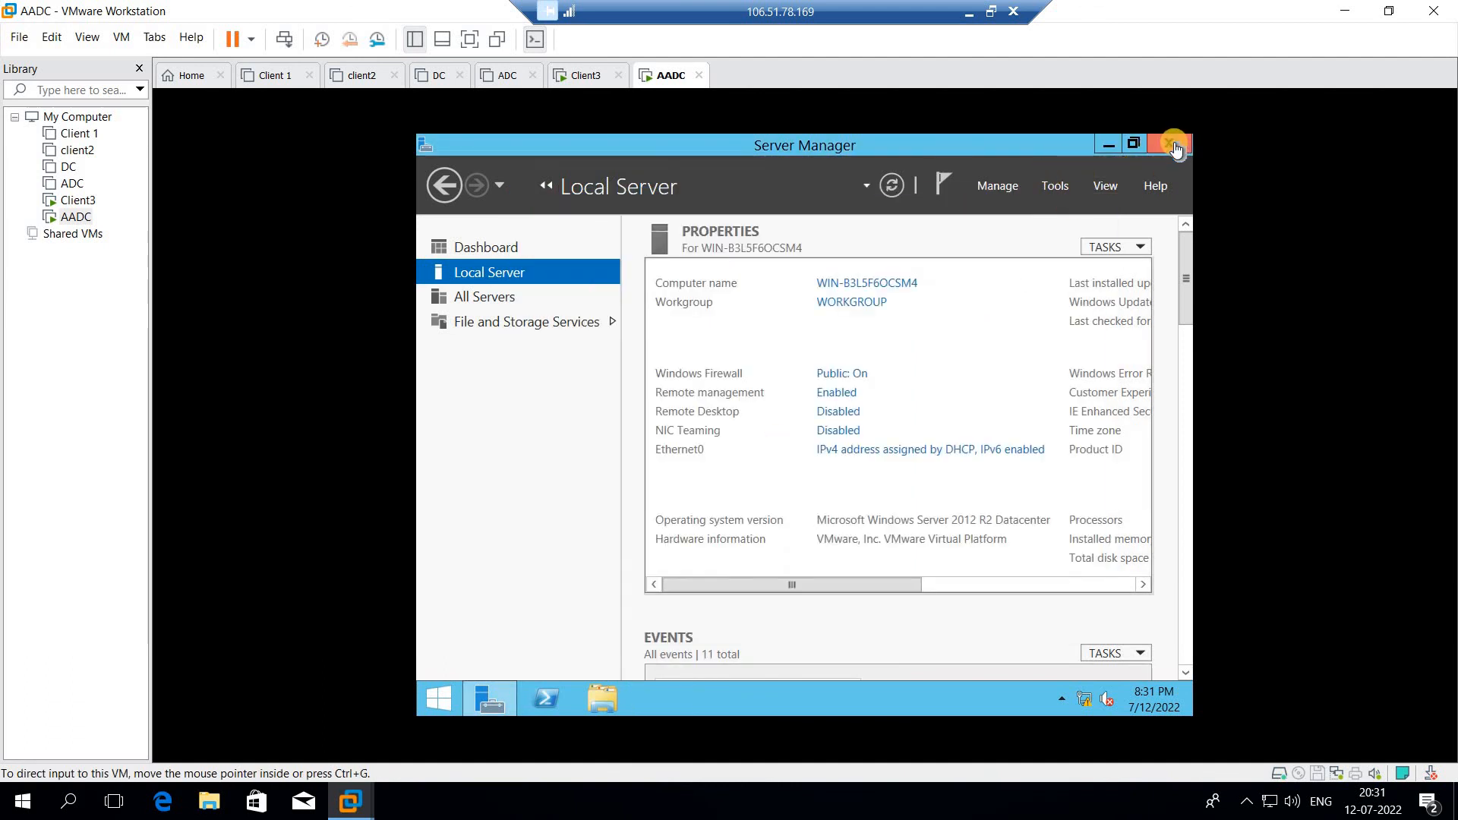
{"action": "left_click", "coordinate": [438, 703]}
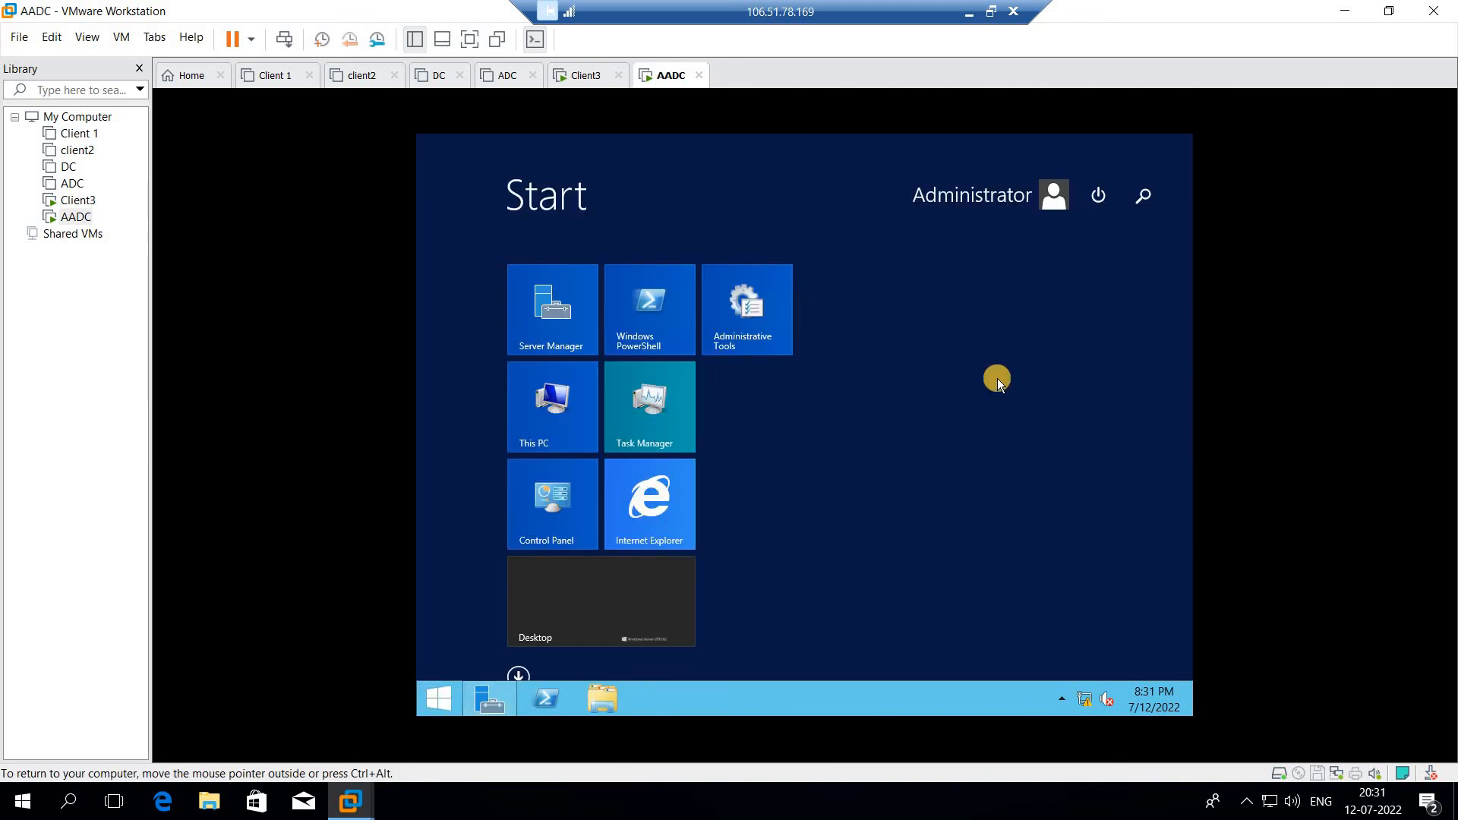
- Restart the AADC server and confirm the shutdown reason
{"action": "left_click", "coordinate": [1105, 199]}
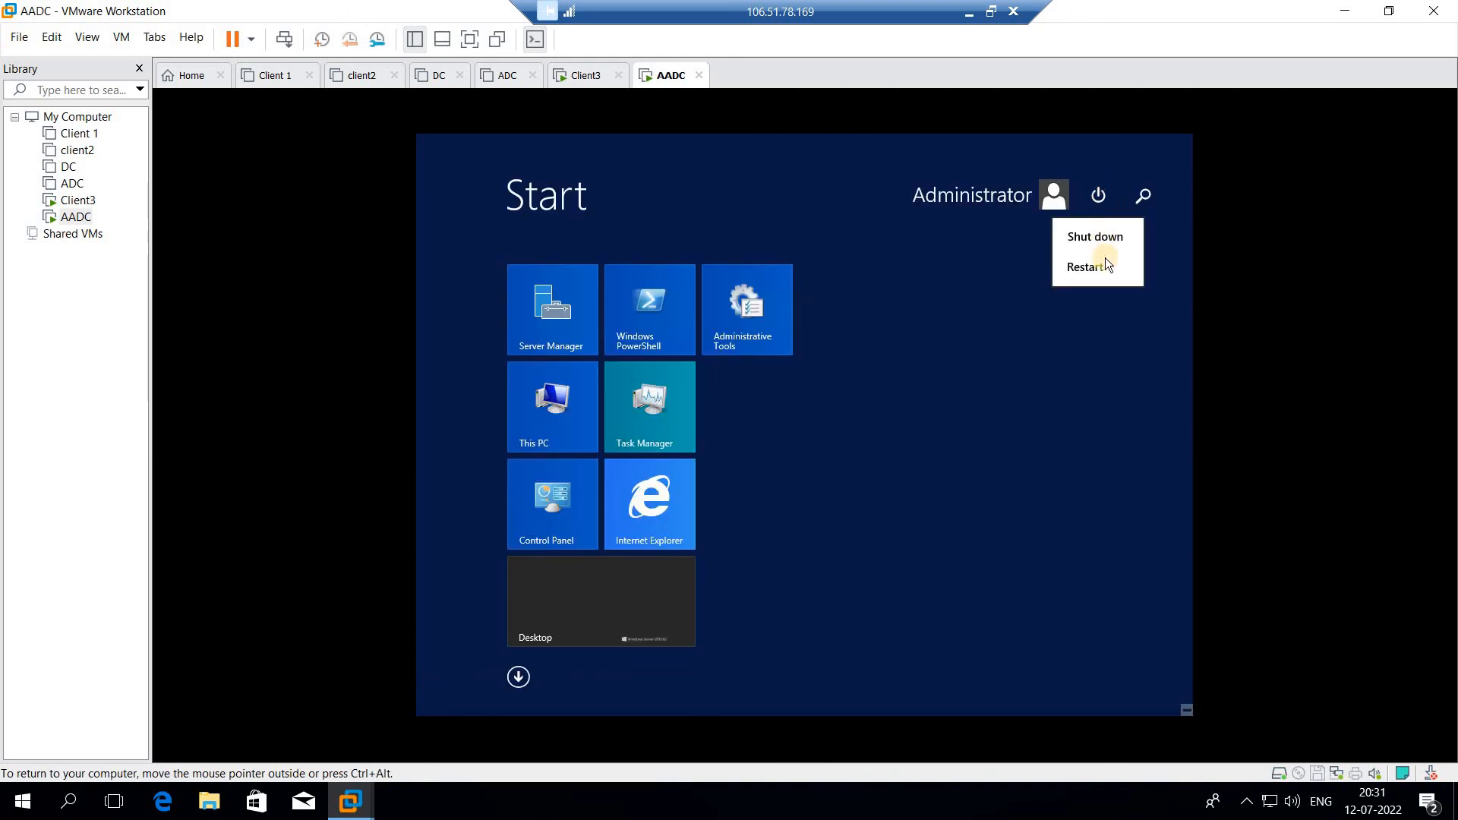
{"action": "left_click", "coordinate": [1106, 269]}
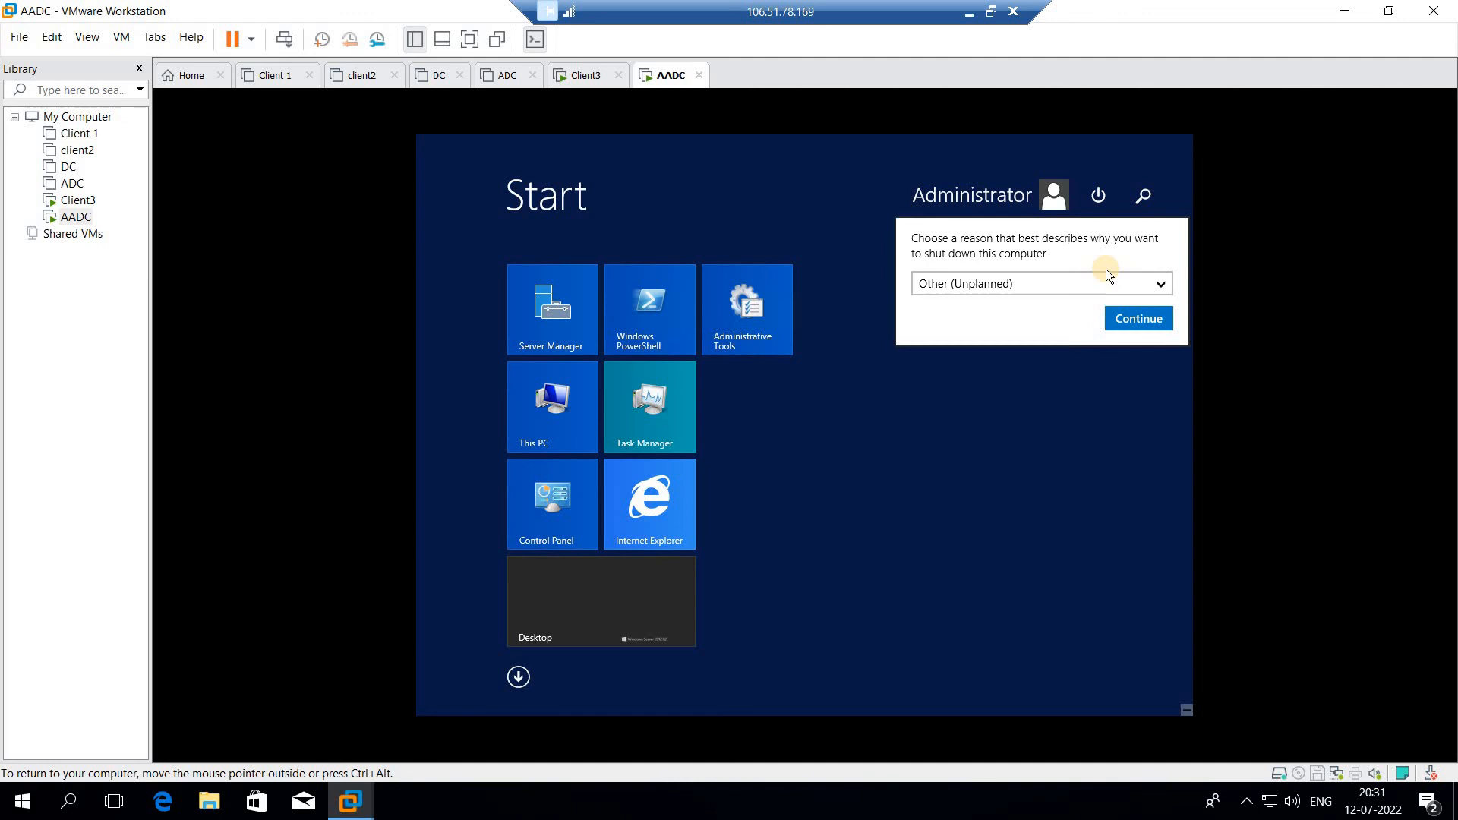
{"action": "left_click", "coordinate": [1136, 322]}
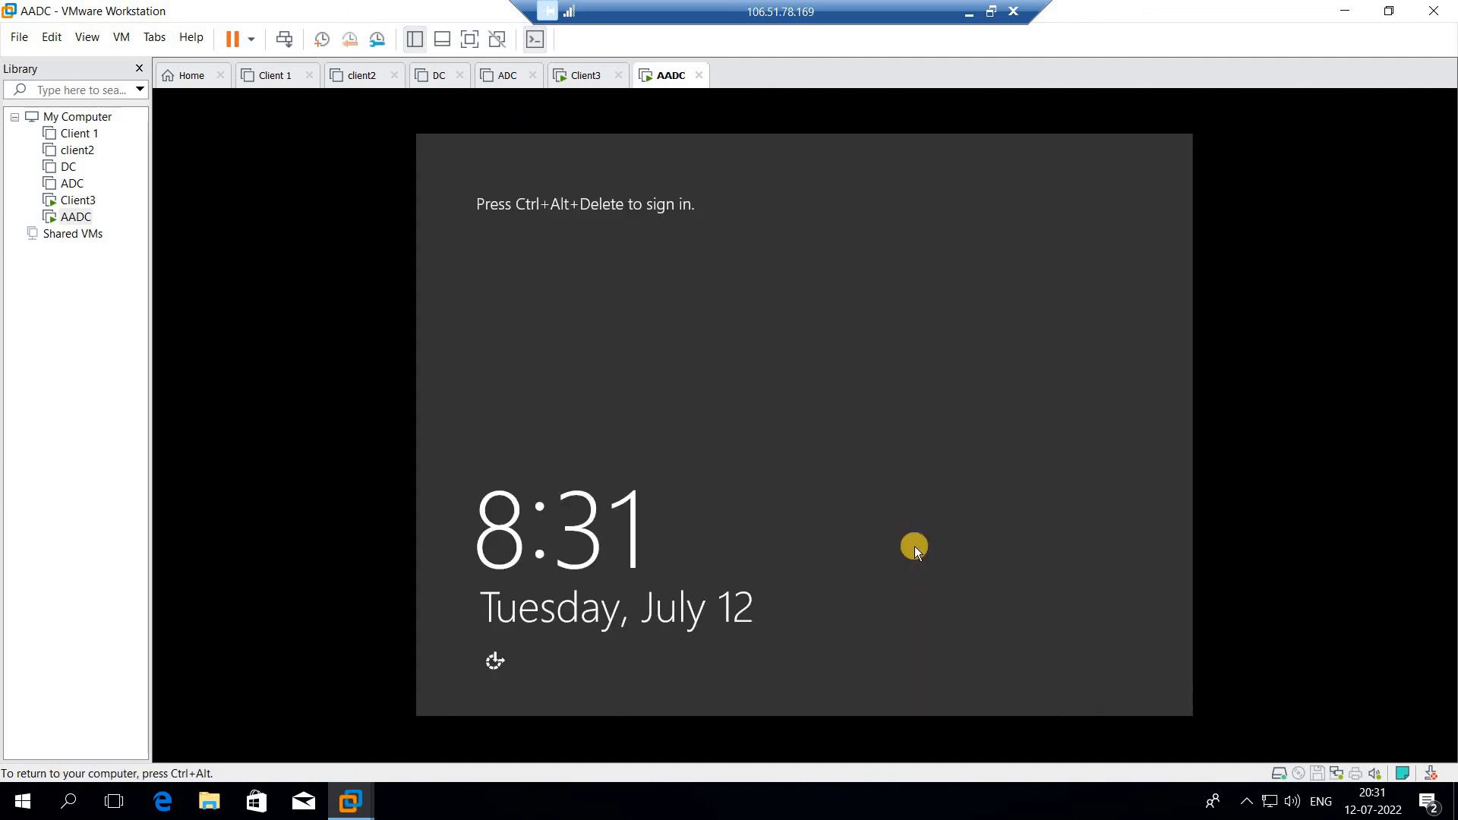
- Send Ctrl+Alt+Del to AADC and sign back in as Administrator with the account password
{"action": "right_click", "coordinate": [666, 77]}
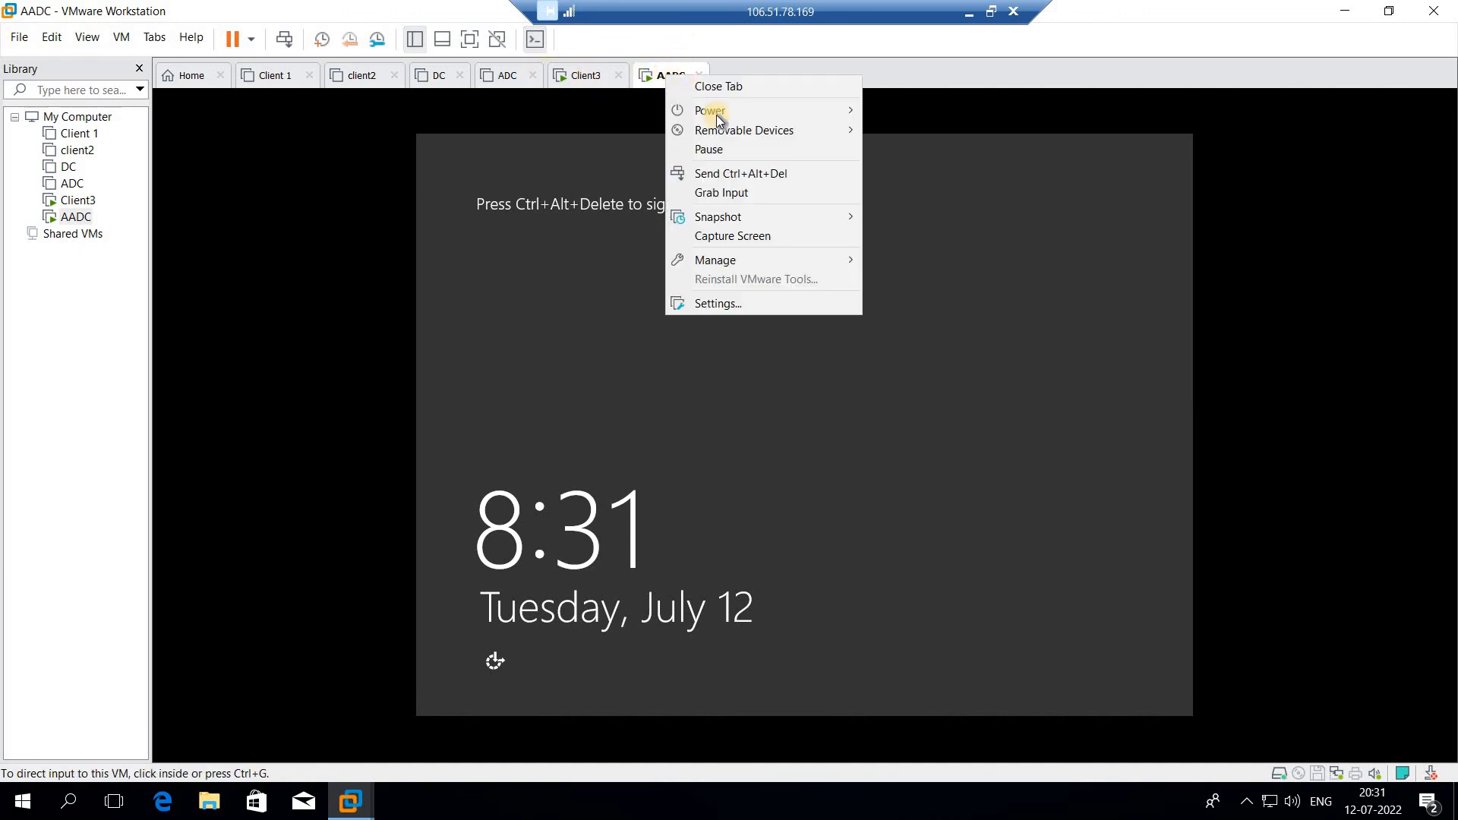
{"action": "left_click", "coordinate": [727, 173]}
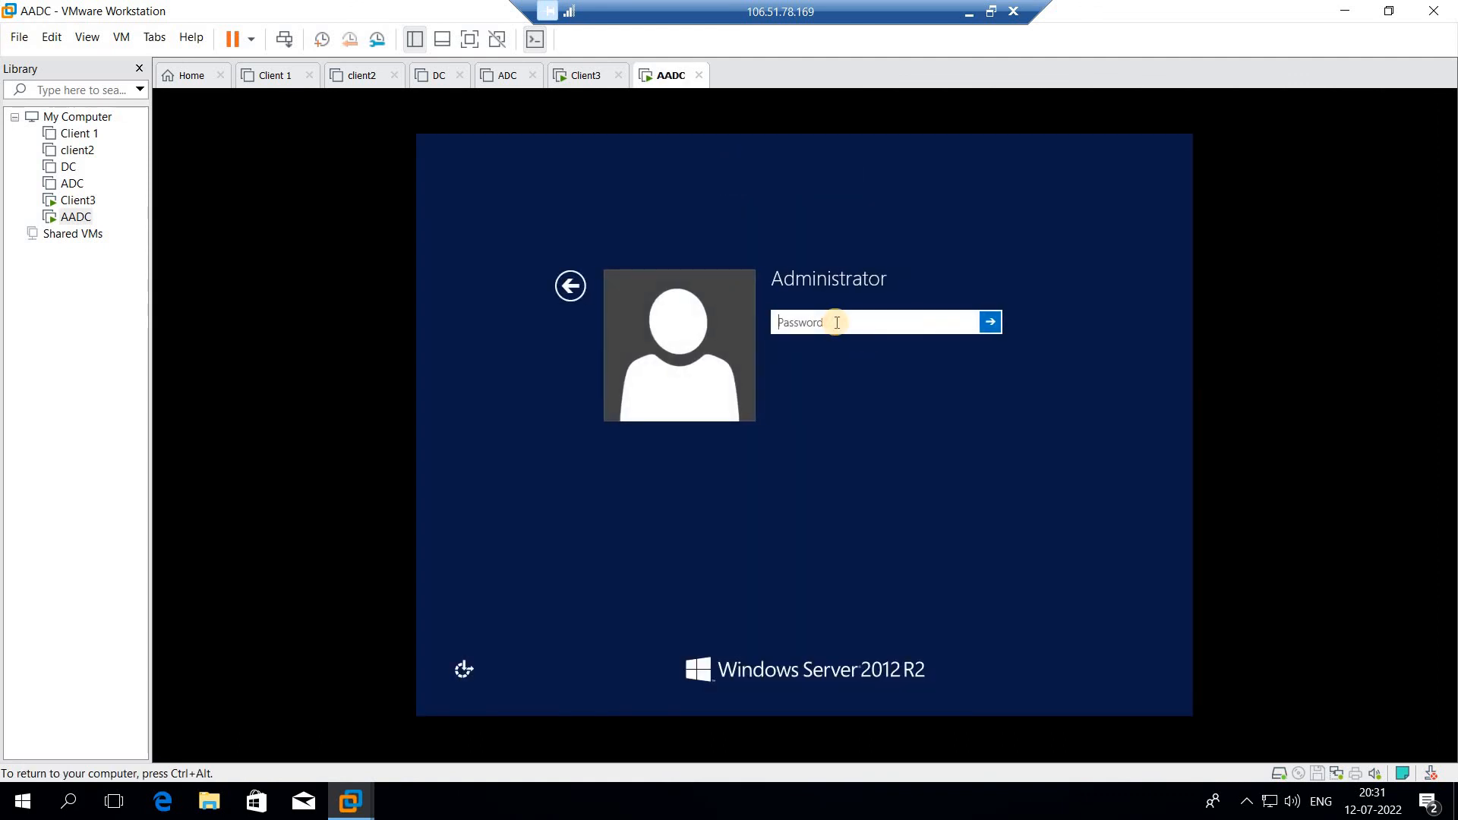
{"action": "type", "text": "Pa$$w0rd"}
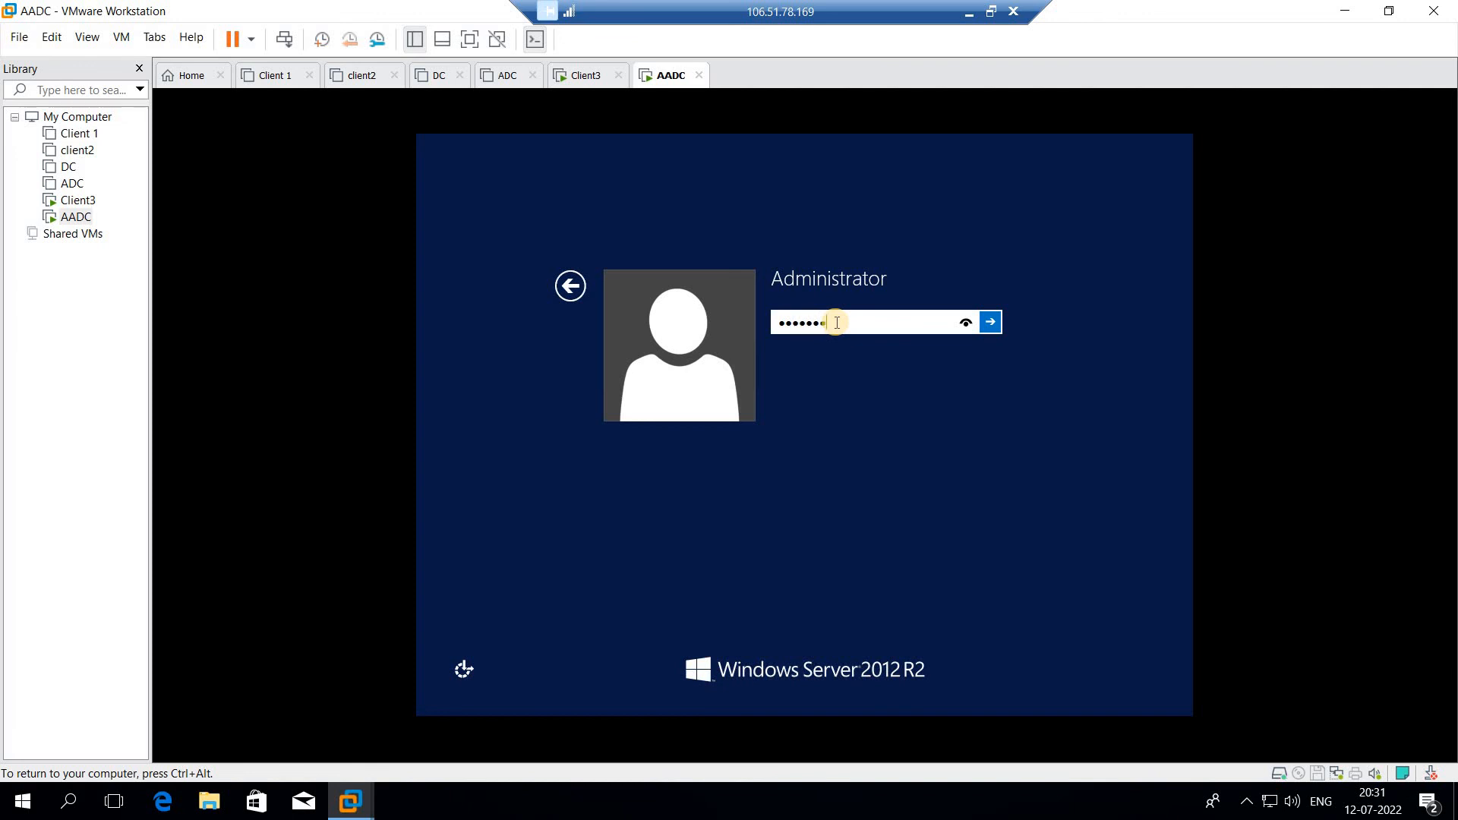
{"action": "key", "text": "Return"}
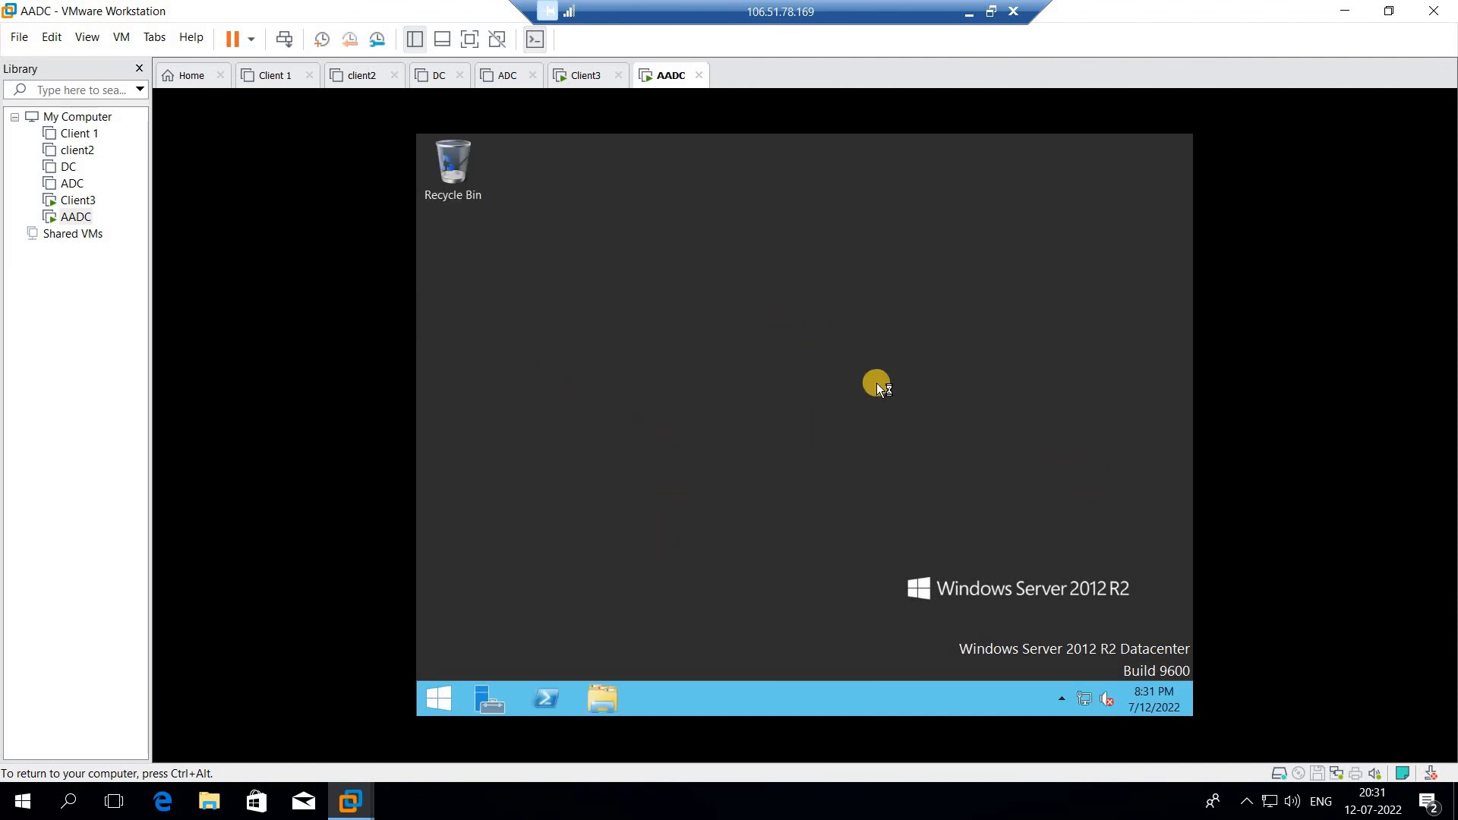
- On Client3, run ping 192.168.100.6 and highlight the four successful reply lines
{"action": "left_click", "coordinate": [582, 76]}
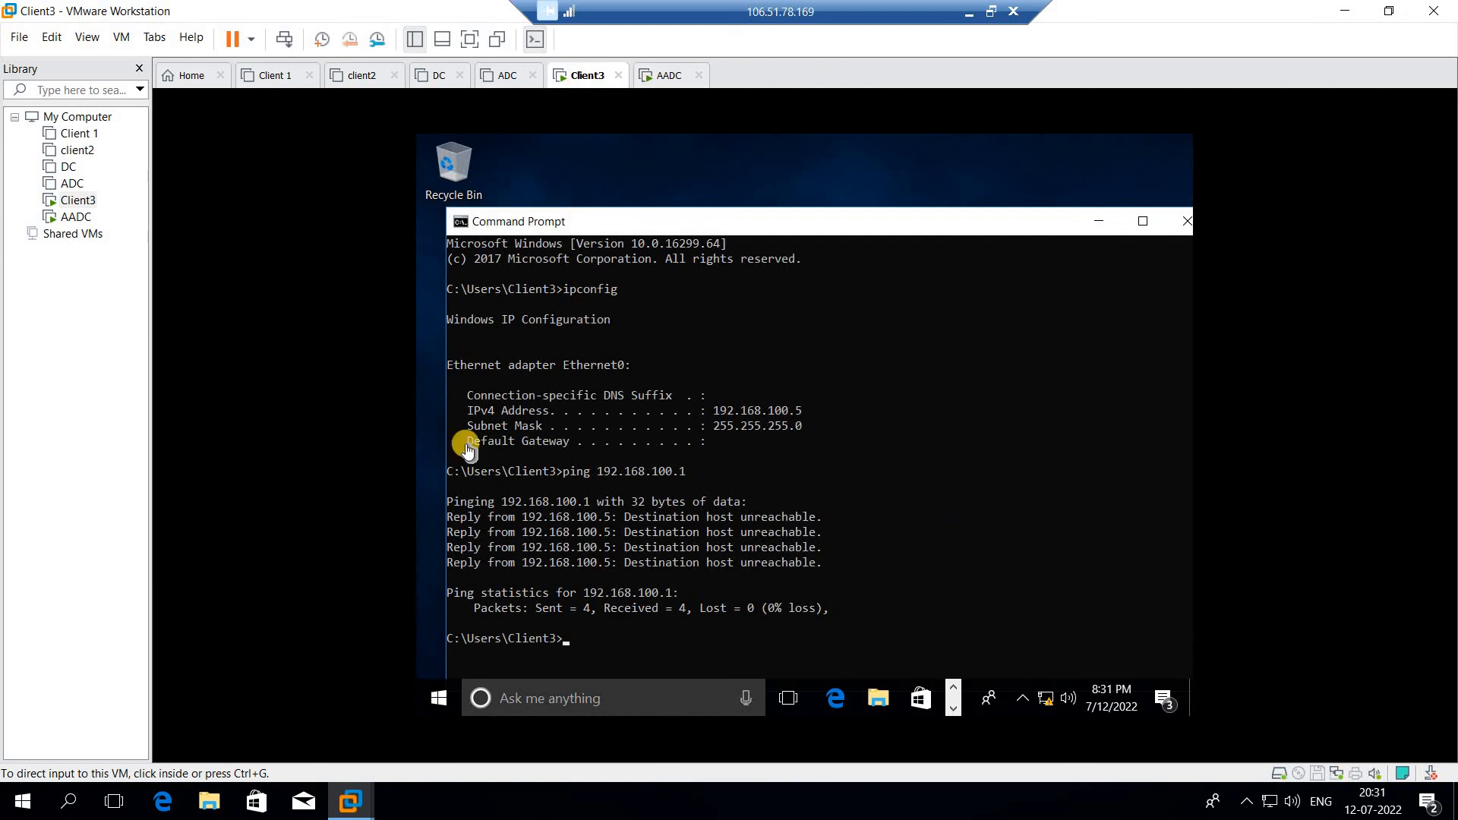
{"action": "left_click", "coordinate": [579, 642]}
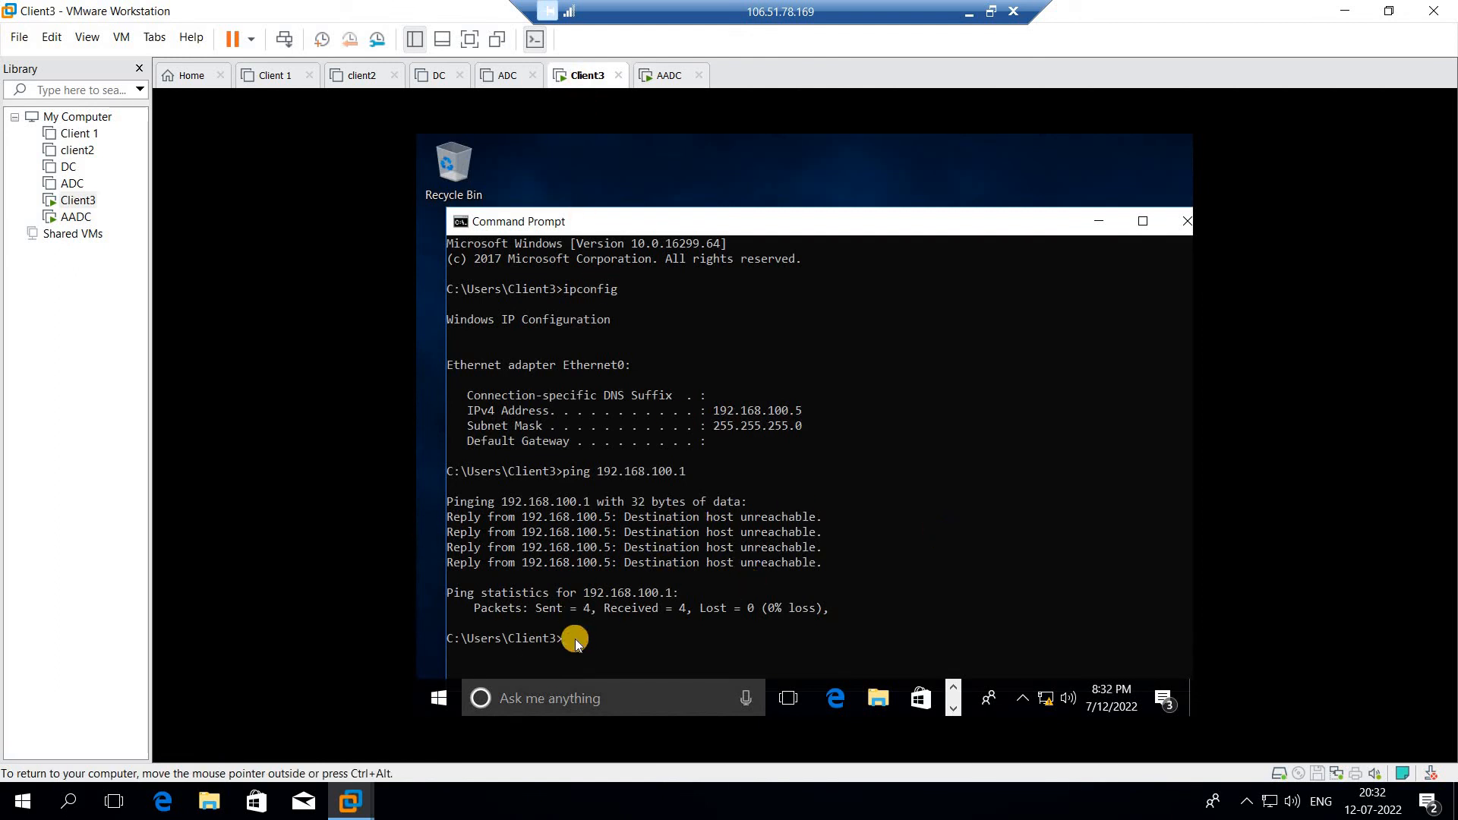
{"action": "type", "text": "ping 192.168.100.6"}
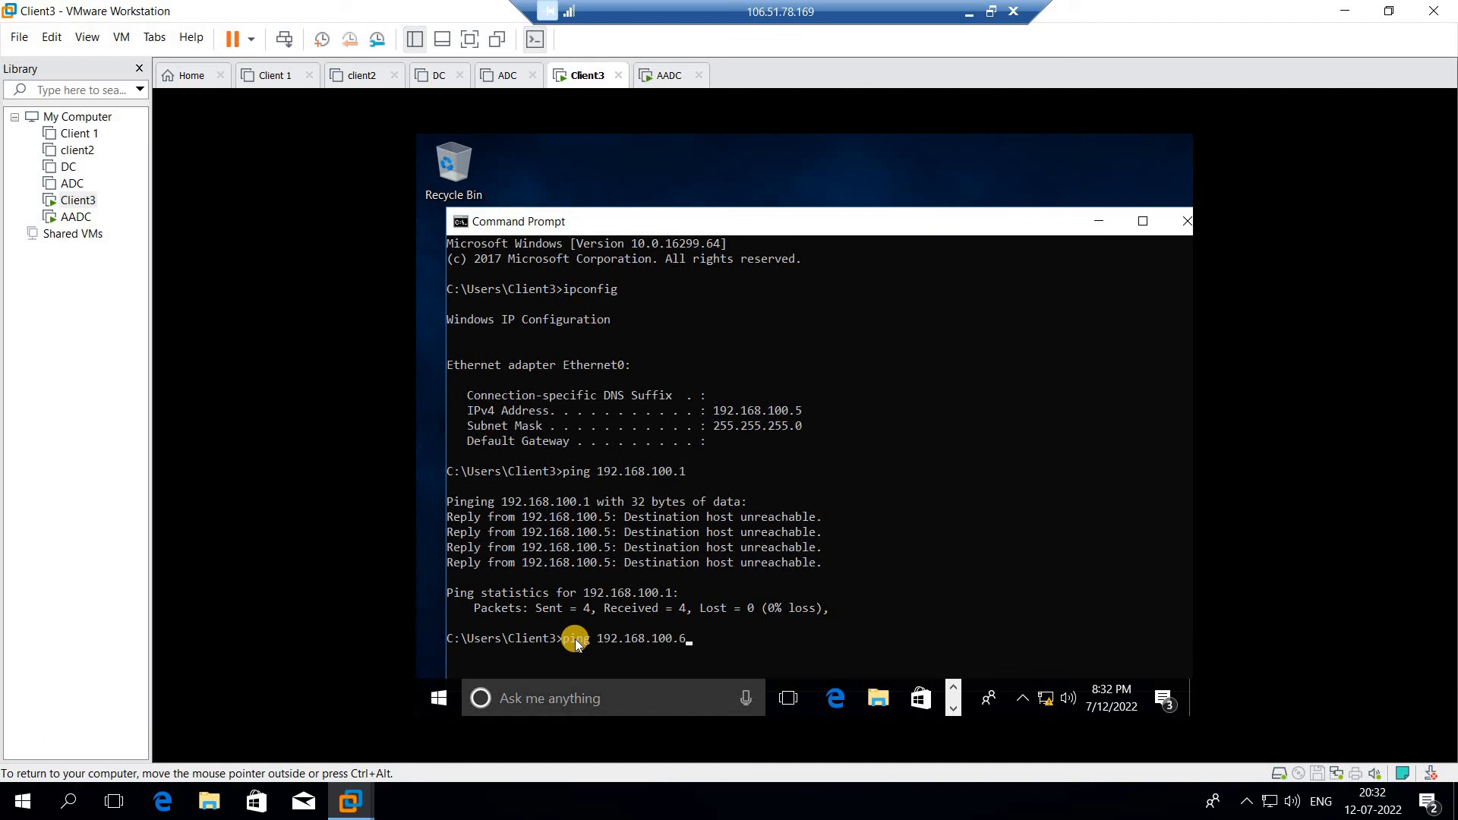
{"action": "key", "text": "Return"}
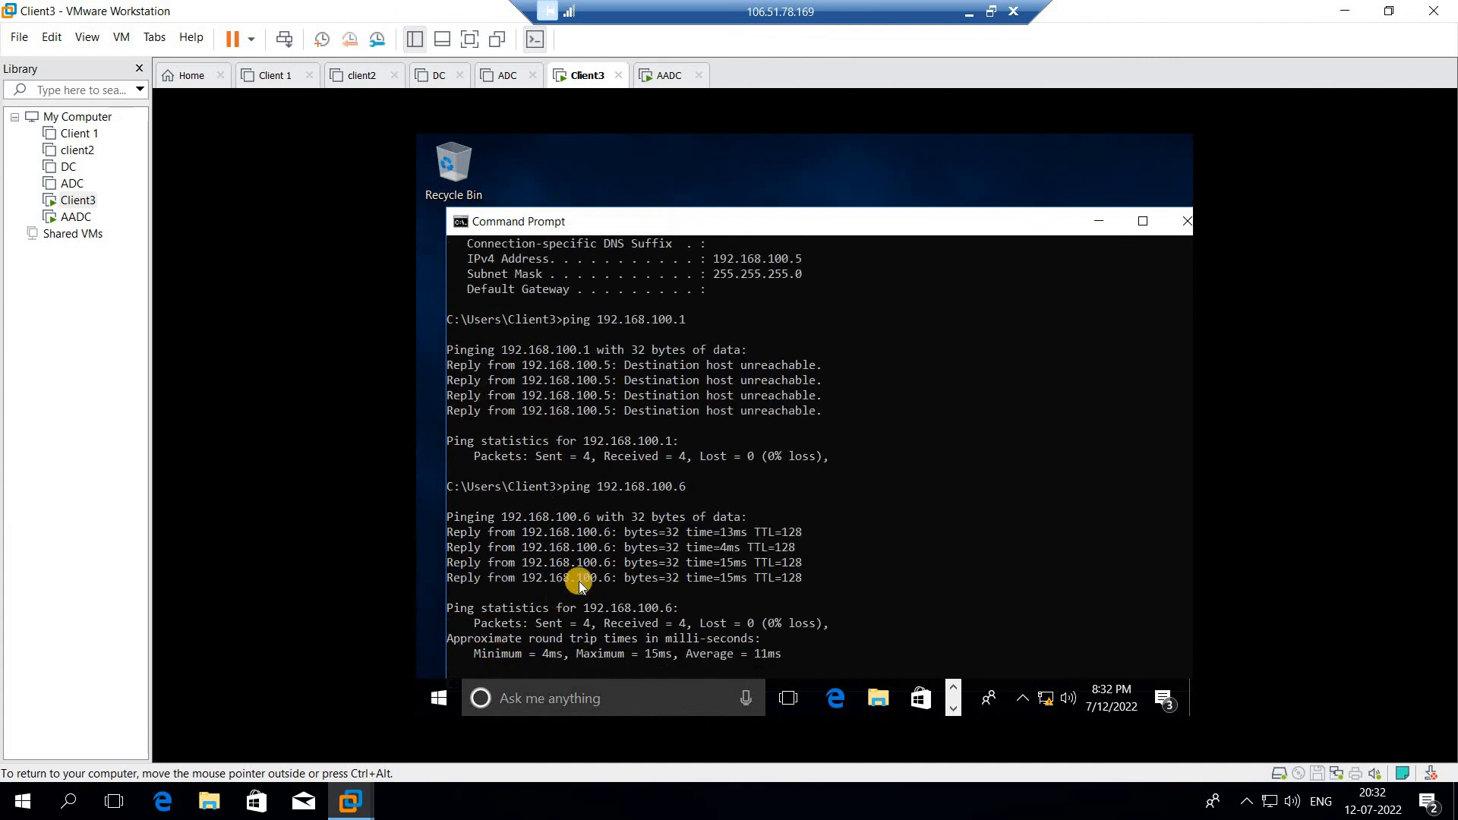
{"action": "left_click_drag", "start_coordinate": [646, 536], "coordinate": [632, 578]}
{"action": "left_click", "coordinate": [812, 584]}
- On AADC, launch Command Prompt (Admin) from the Start button's right-click menu
{"action": "left_click", "coordinate": [668, 76]}
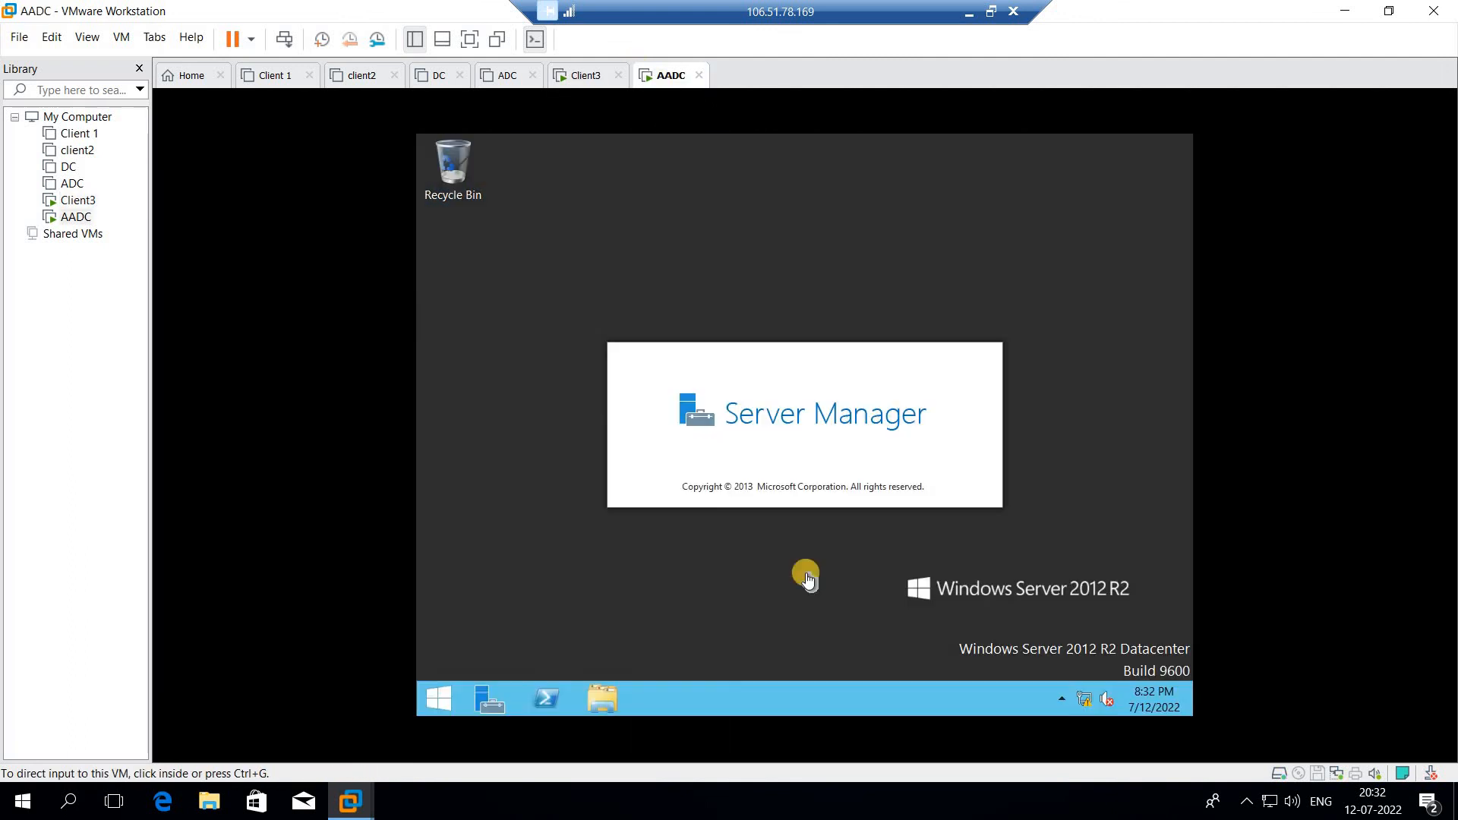
{"action": "left_click", "coordinate": [427, 708]}
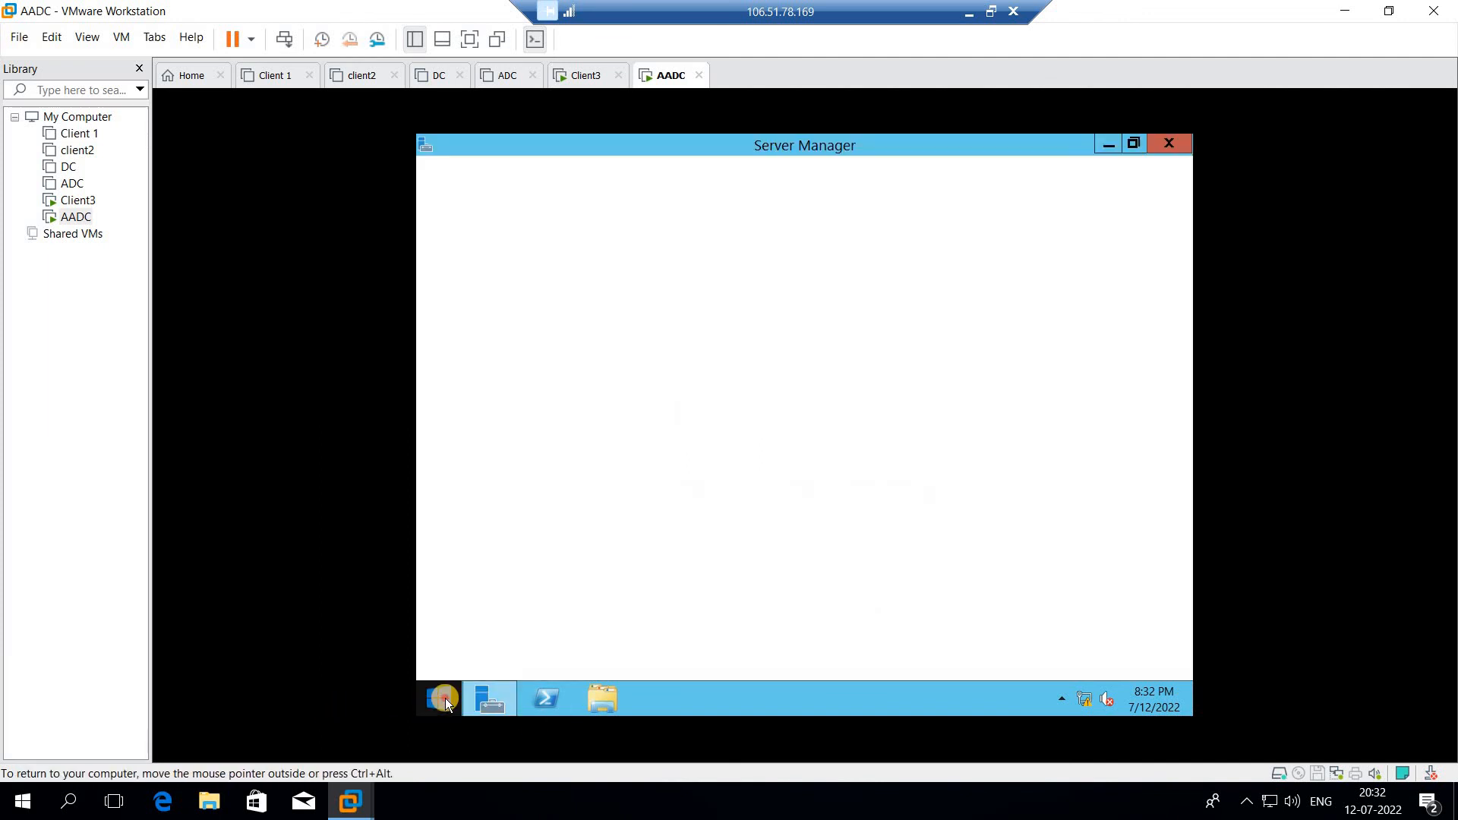
{"action": "left_click", "coordinate": [445, 699]}
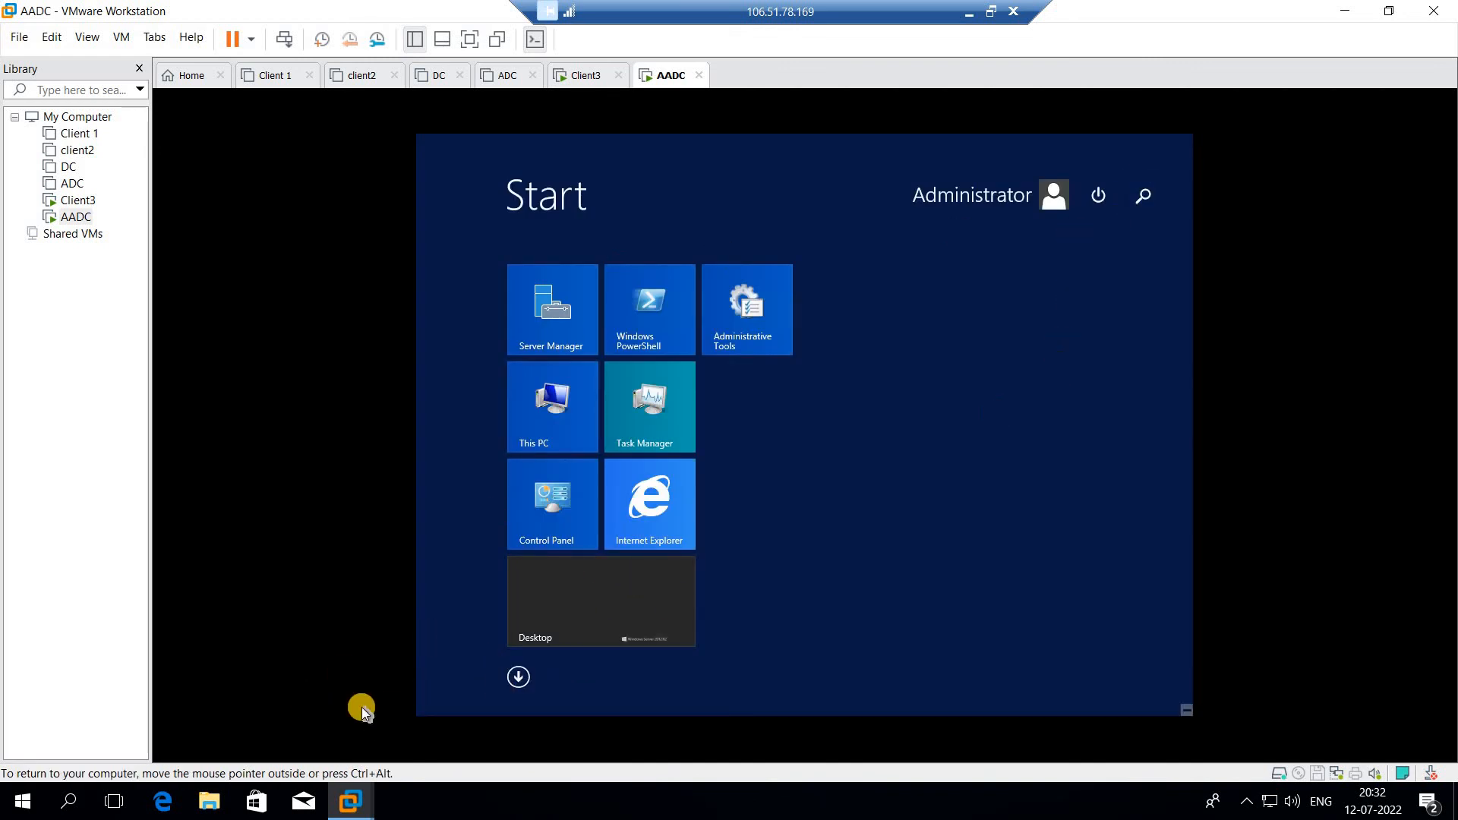
{"action": "left_click", "coordinate": [521, 682]}
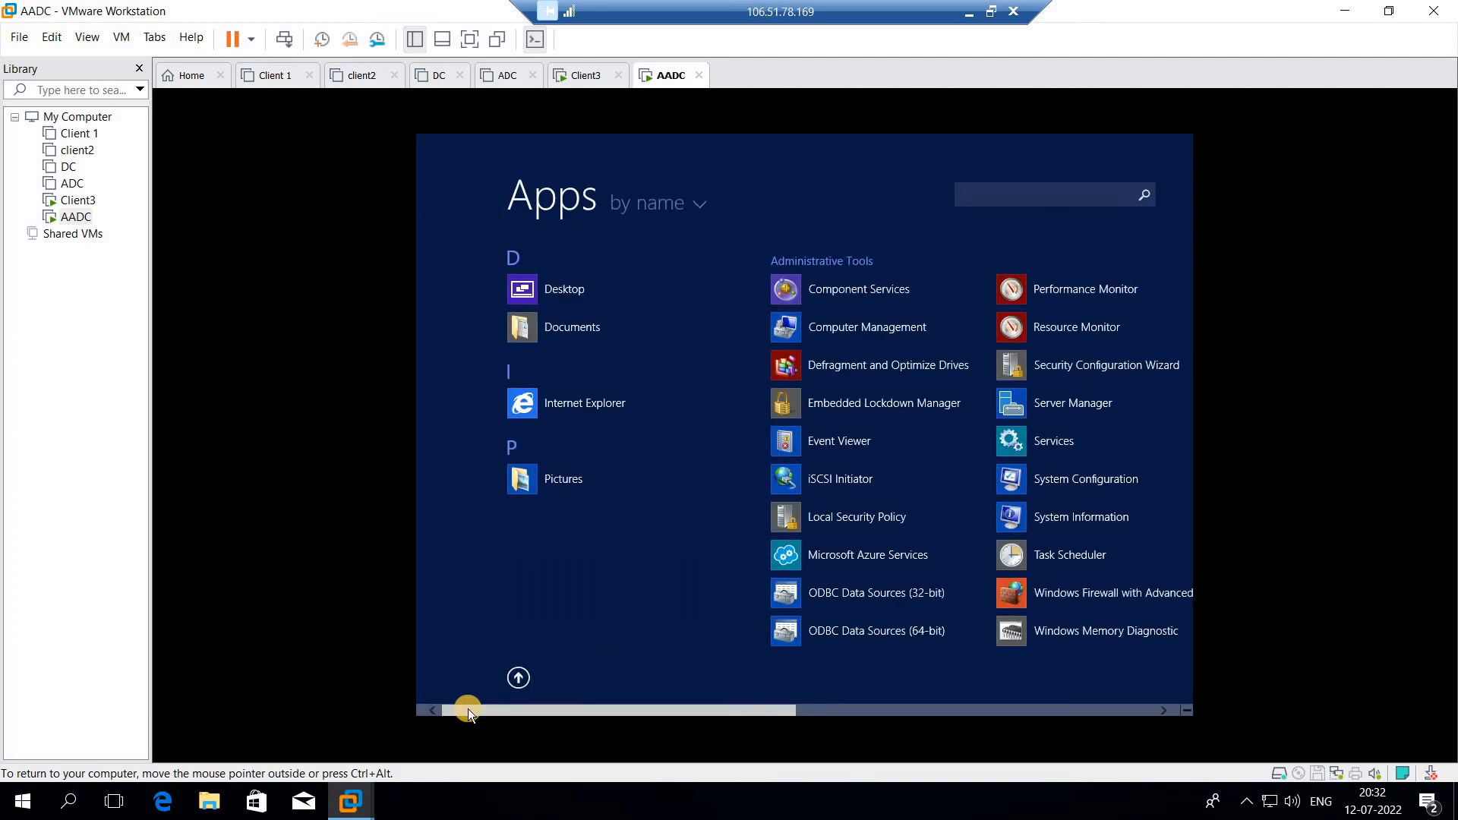
{"action": "left_click", "coordinate": [521, 676]}
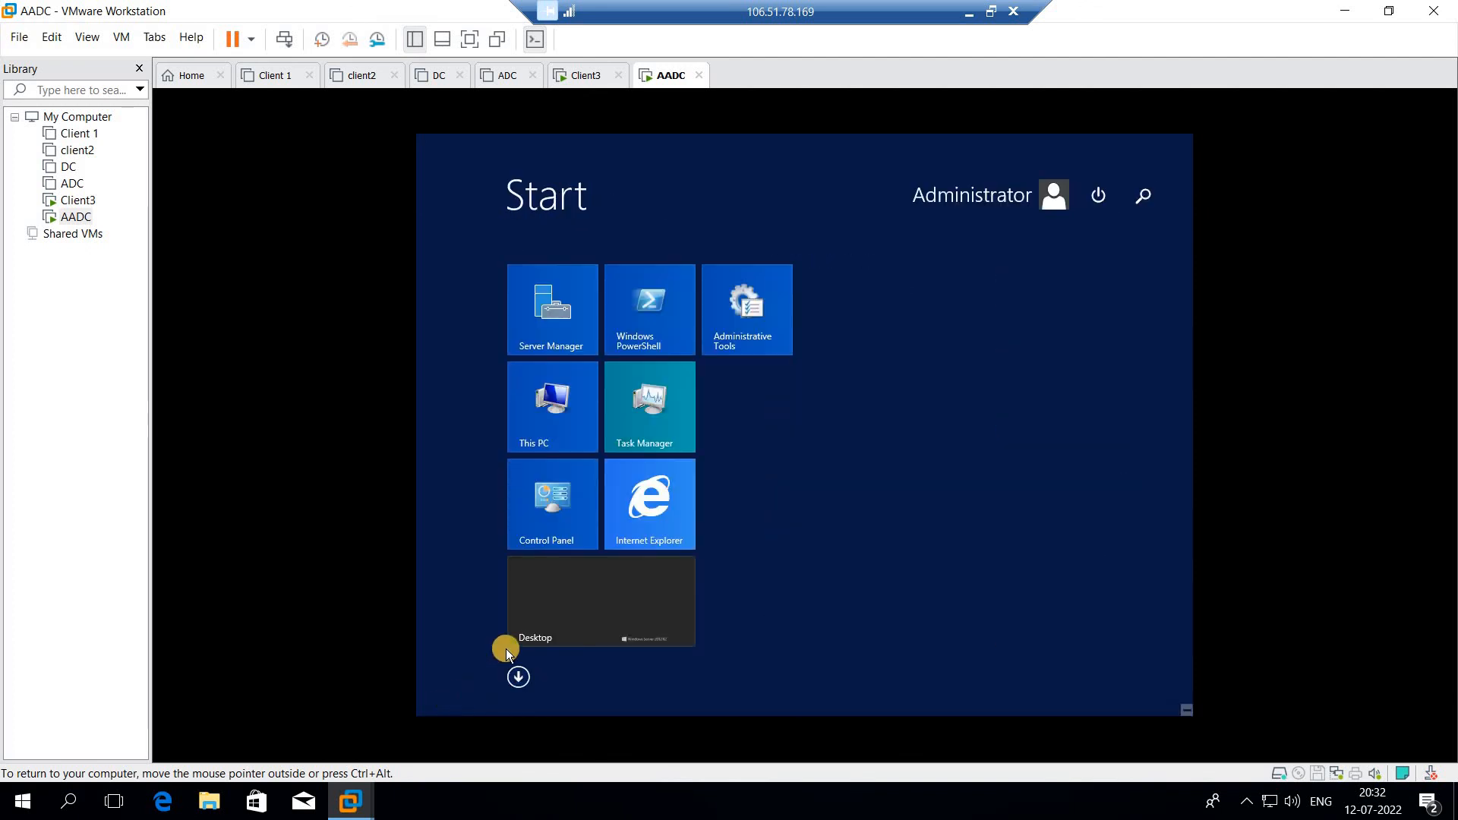
{"action": "left_click", "coordinate": [553, 601]}
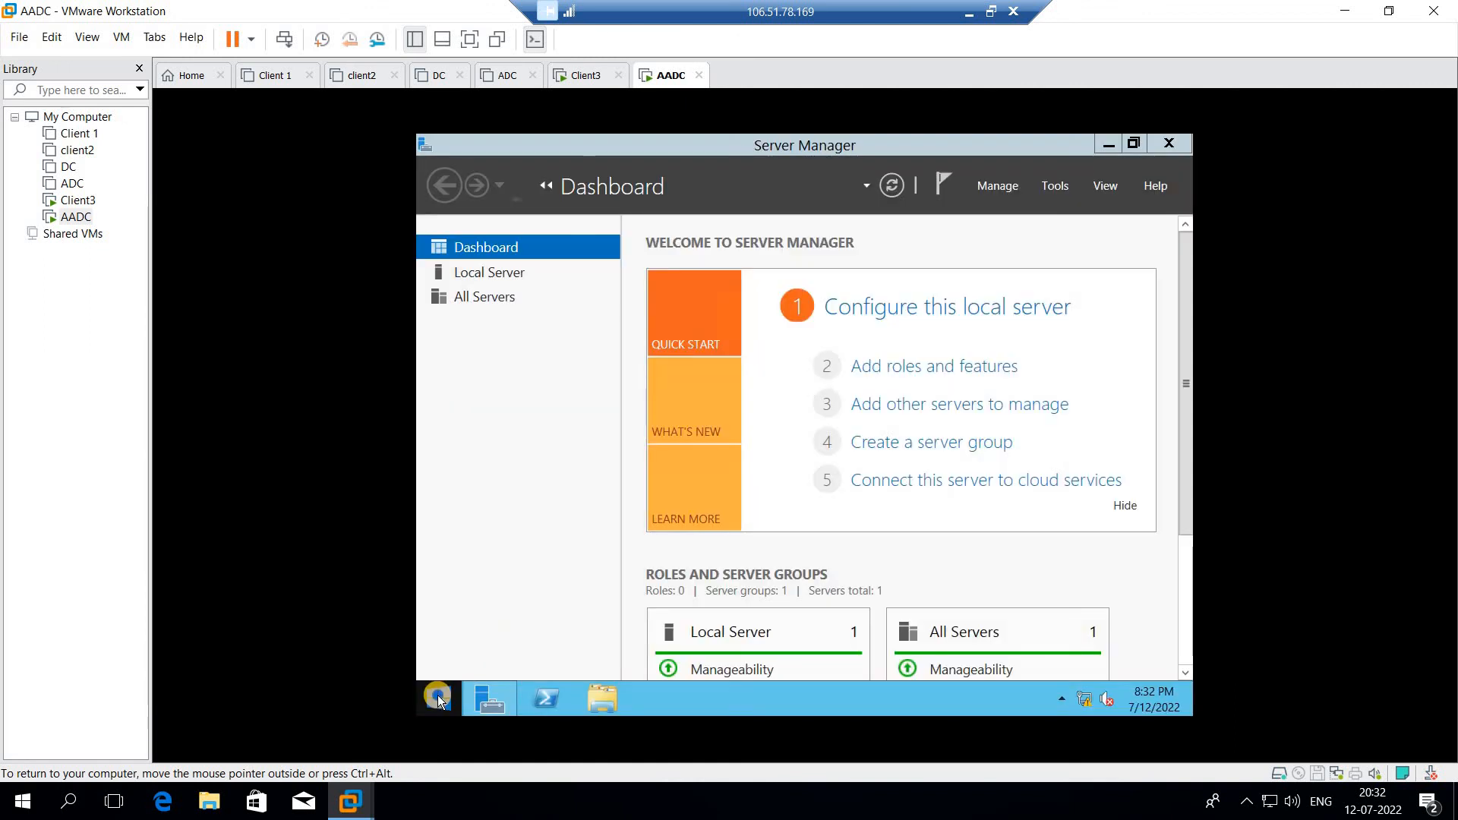
{"action": "right_click", "coordinate": [438, 698]}
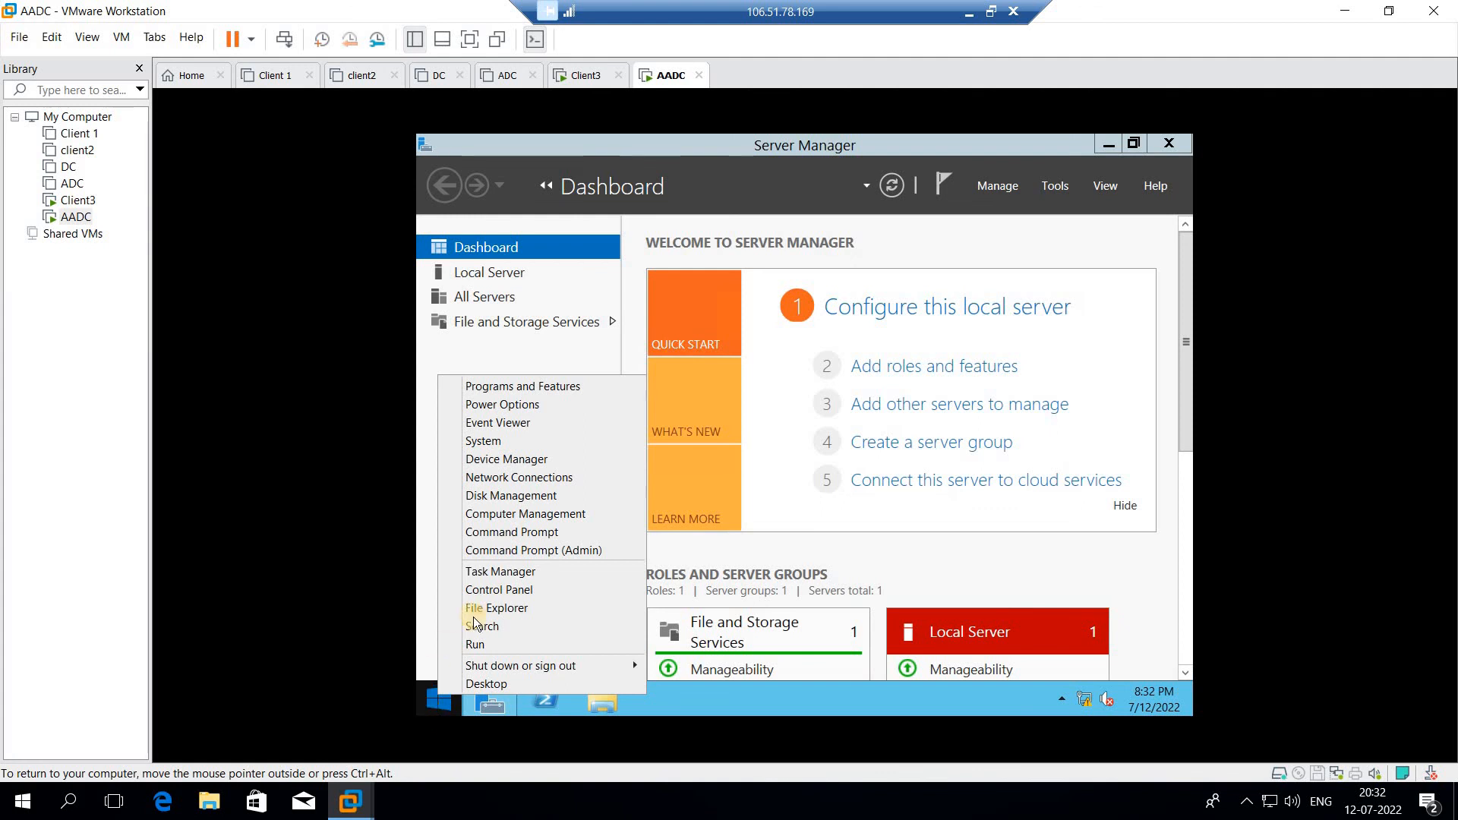
{"action": "left_click", "coordinate": [503, 532]}
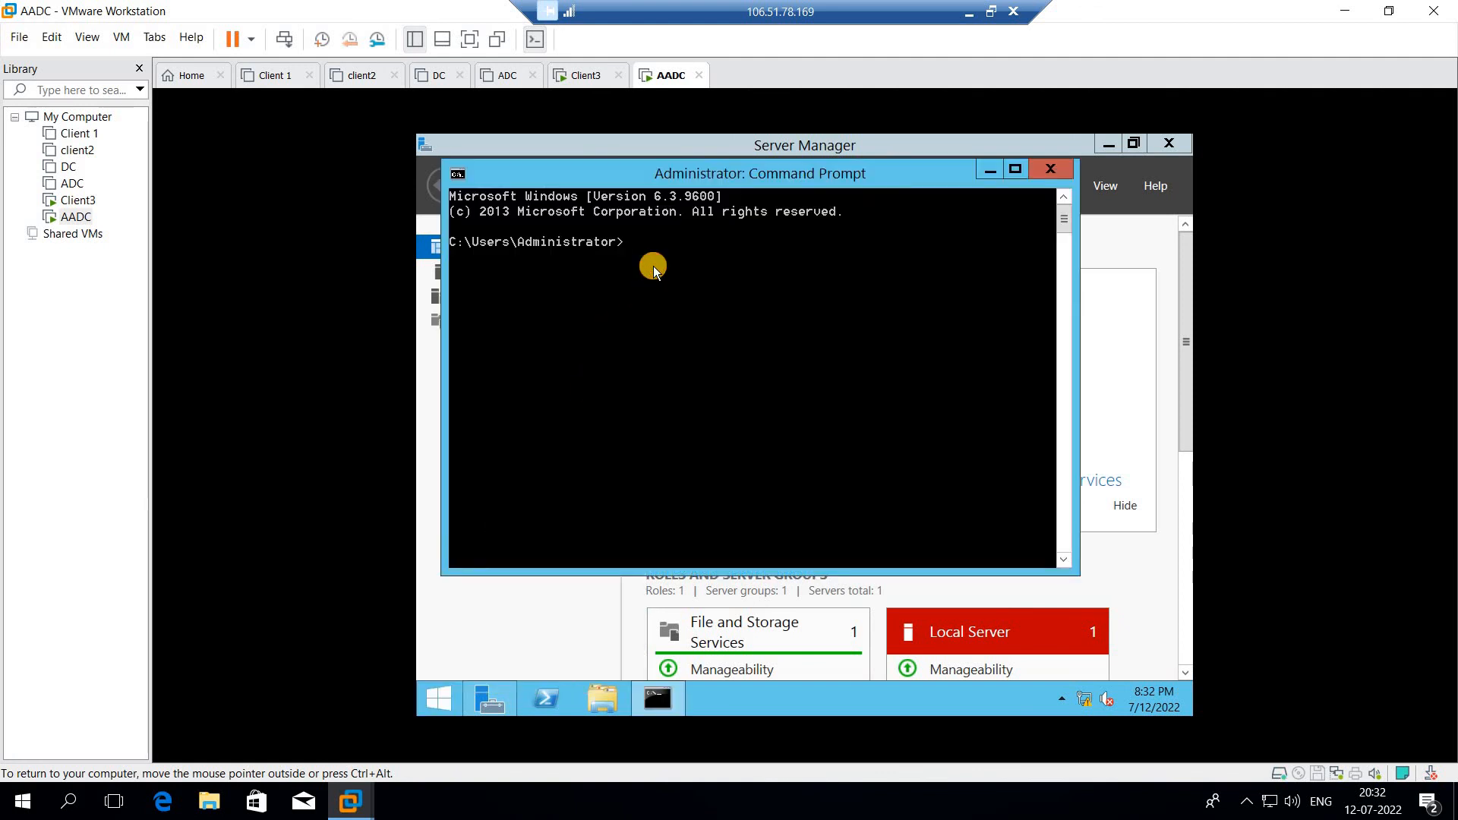
- Run ipconfig to confirm the server's address is 192.168.100.6
{"action": "key", "text": "BackSpace"}
{"action": "key", "text": "BackSpace"}
{"action": "type", "text": "ipconfig"}
{"action": "key", "text": "Return"}
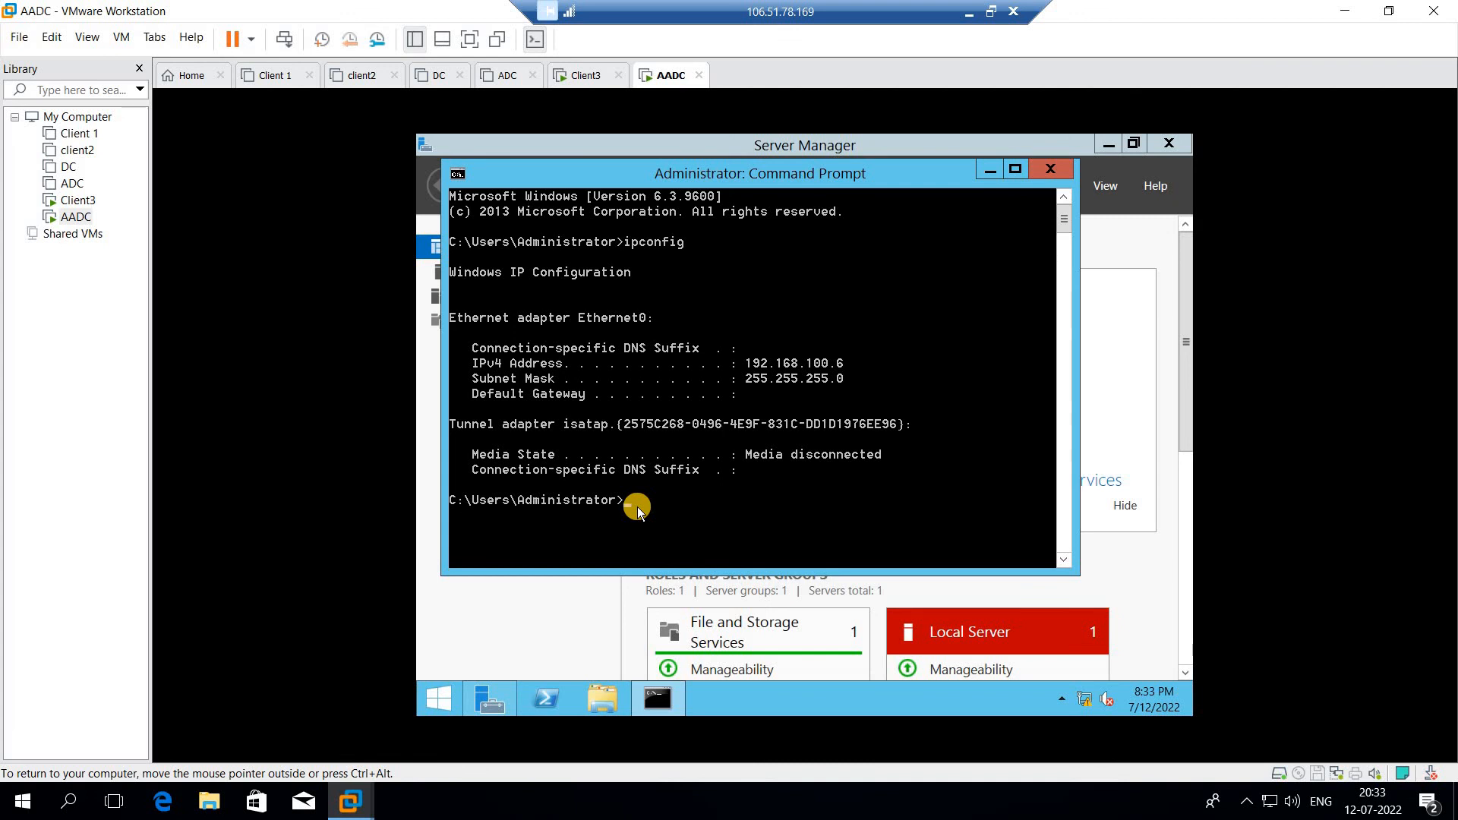
- Ping Client3 at 192.168.100.5 and get four replies with 0% loss
{"action": "type", "text": "g "}
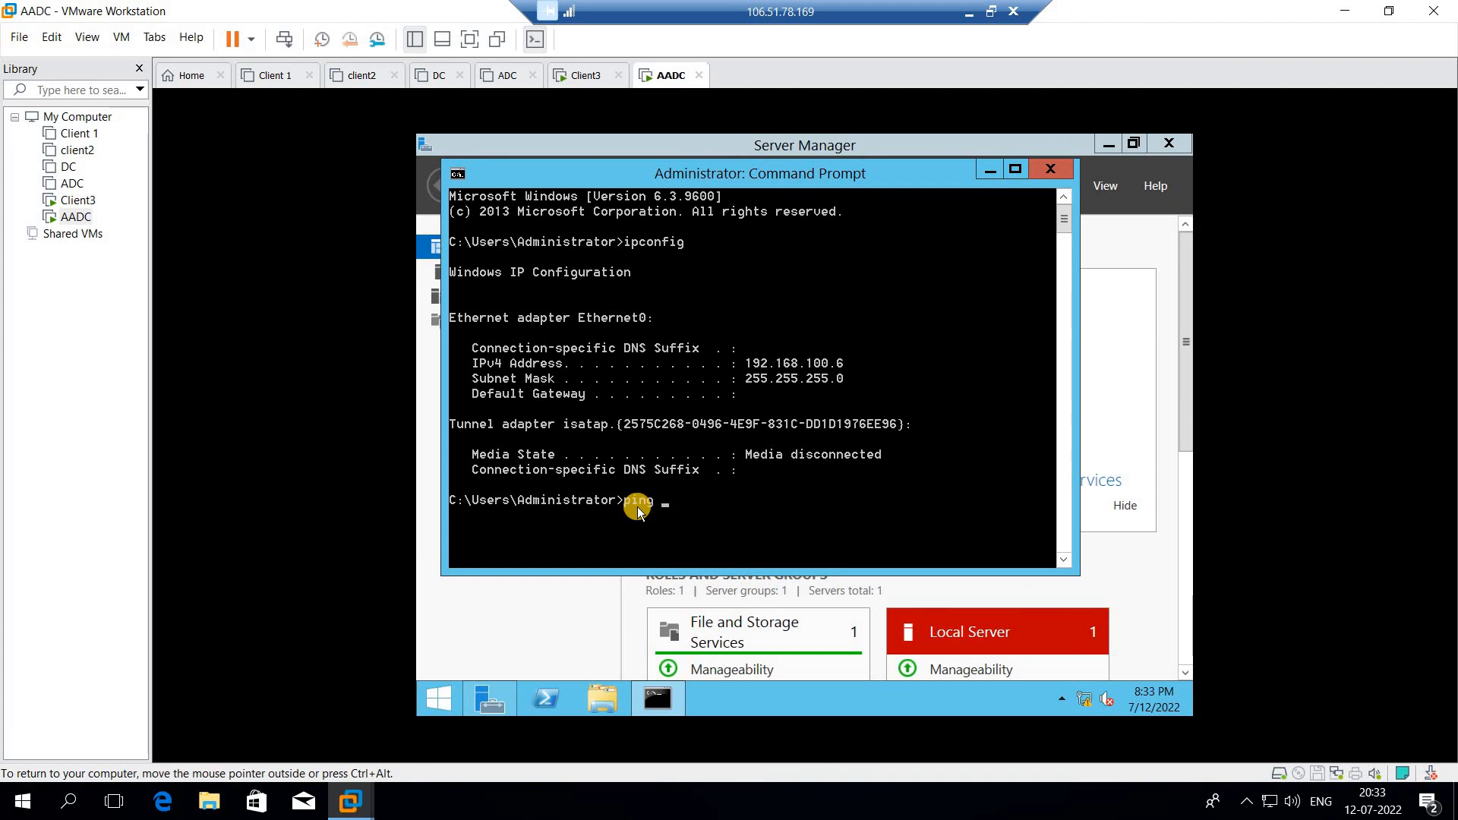
{"action": "type", "text": "19"}
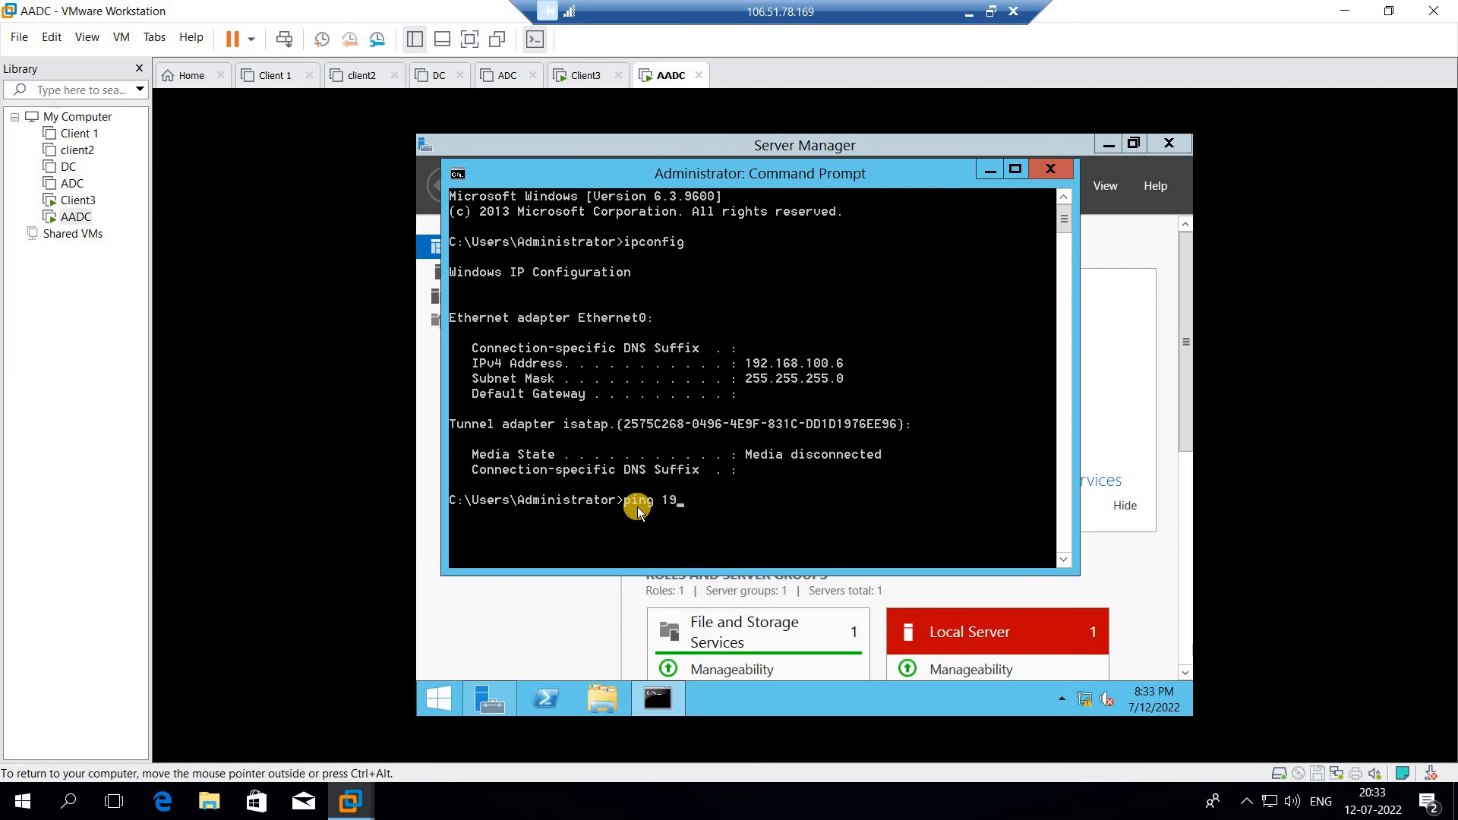
{"action": "type", "text": "2.168.100.5"}
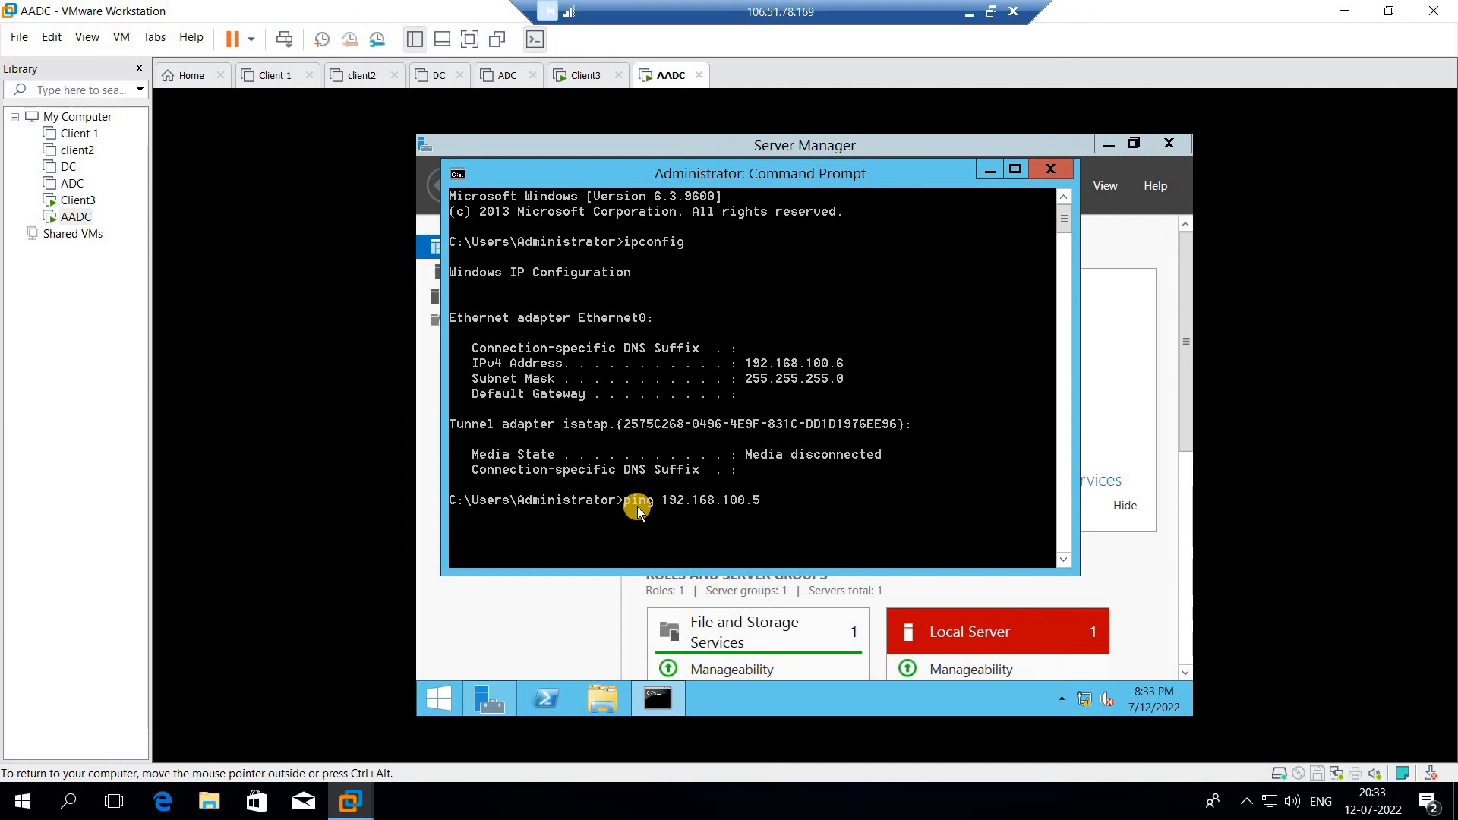
{"action": "key", "text": "Return"}
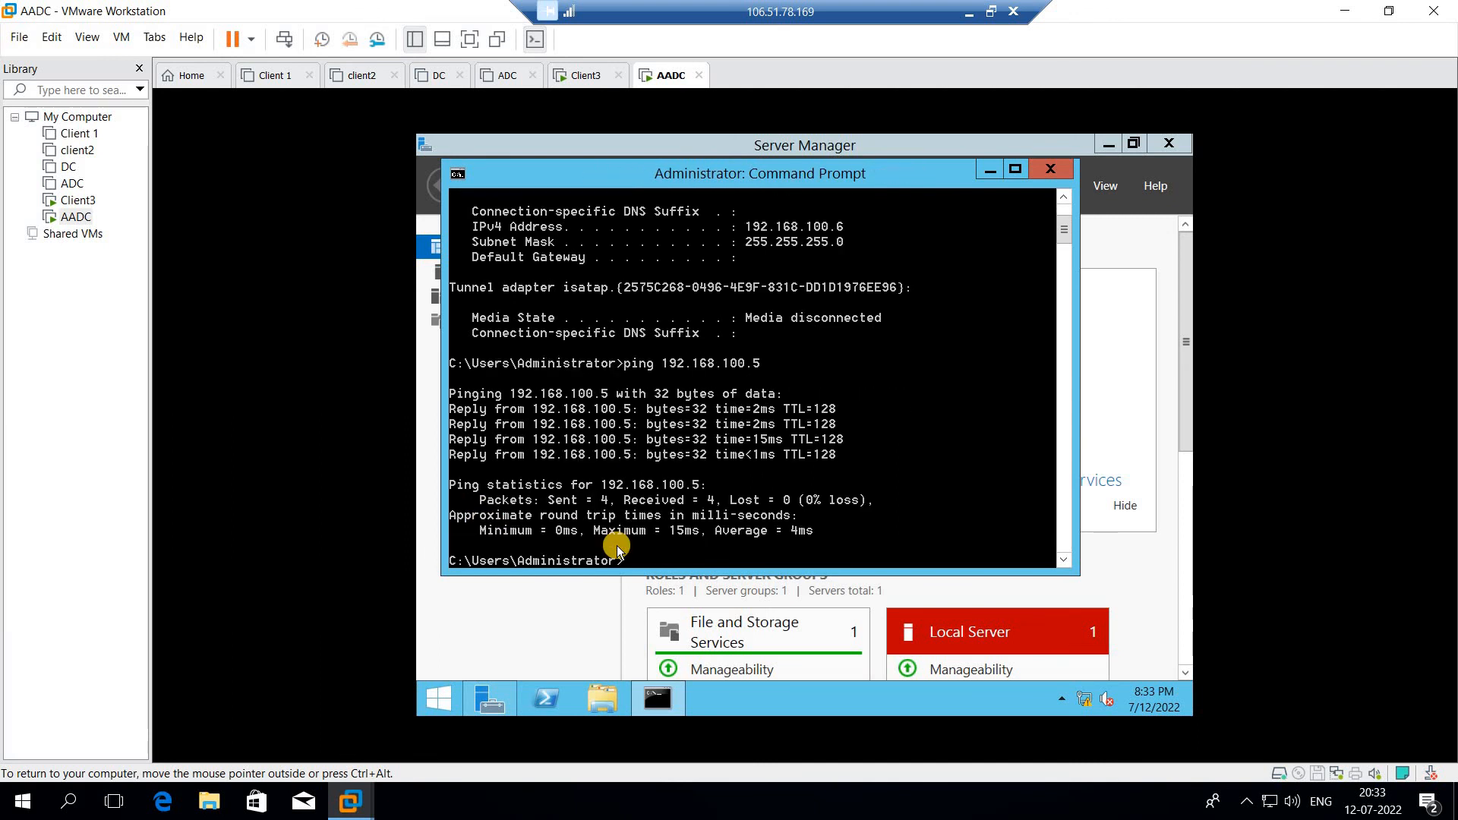
{"action": "left_click", "coordinate": [579, 75]}
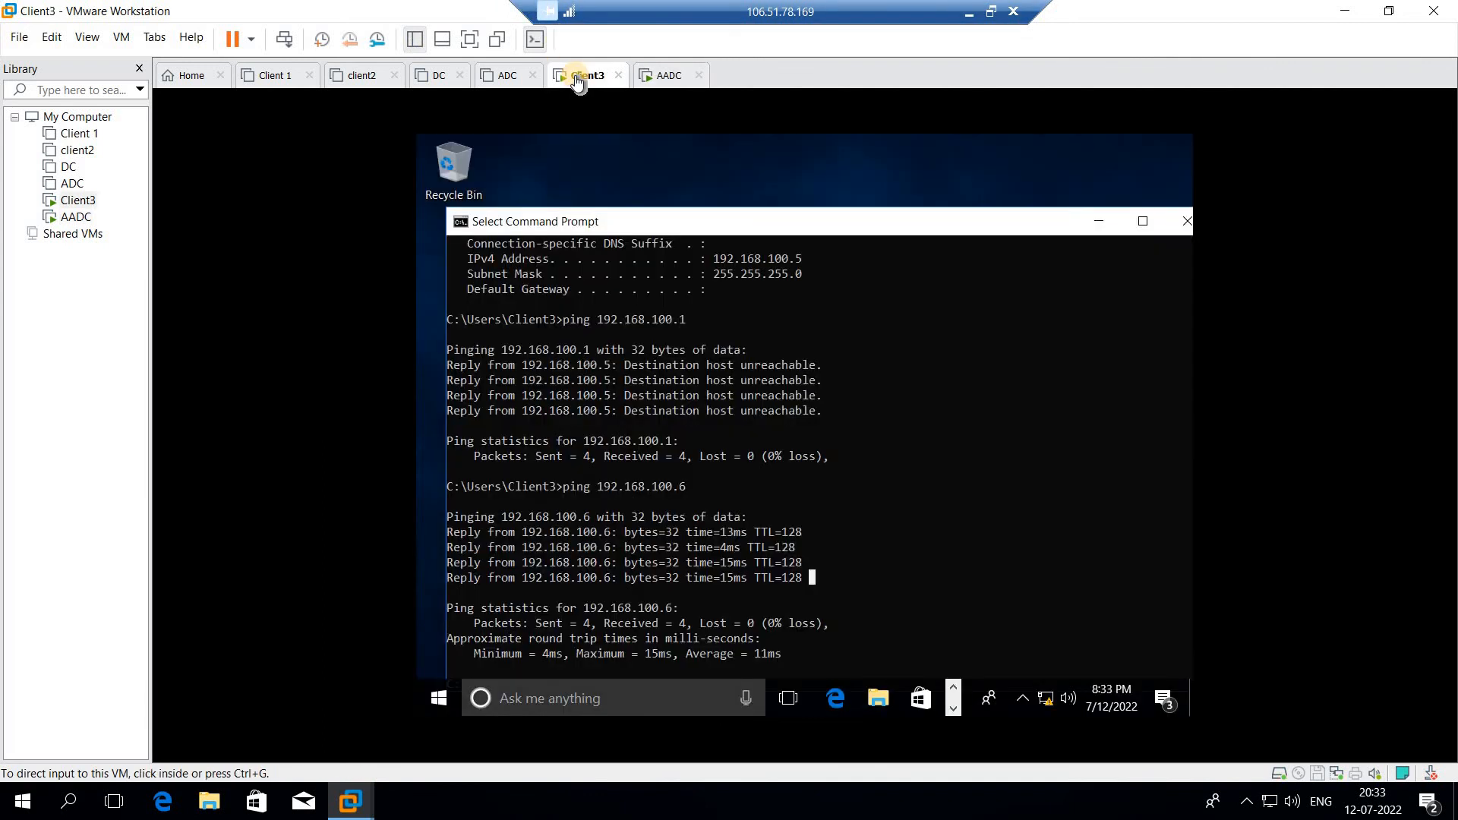
- Switch back to the AADC tab to view its 0% loss ping to 192.168.100.5
{"action": "left_click", "coordinate": [669, 76]}
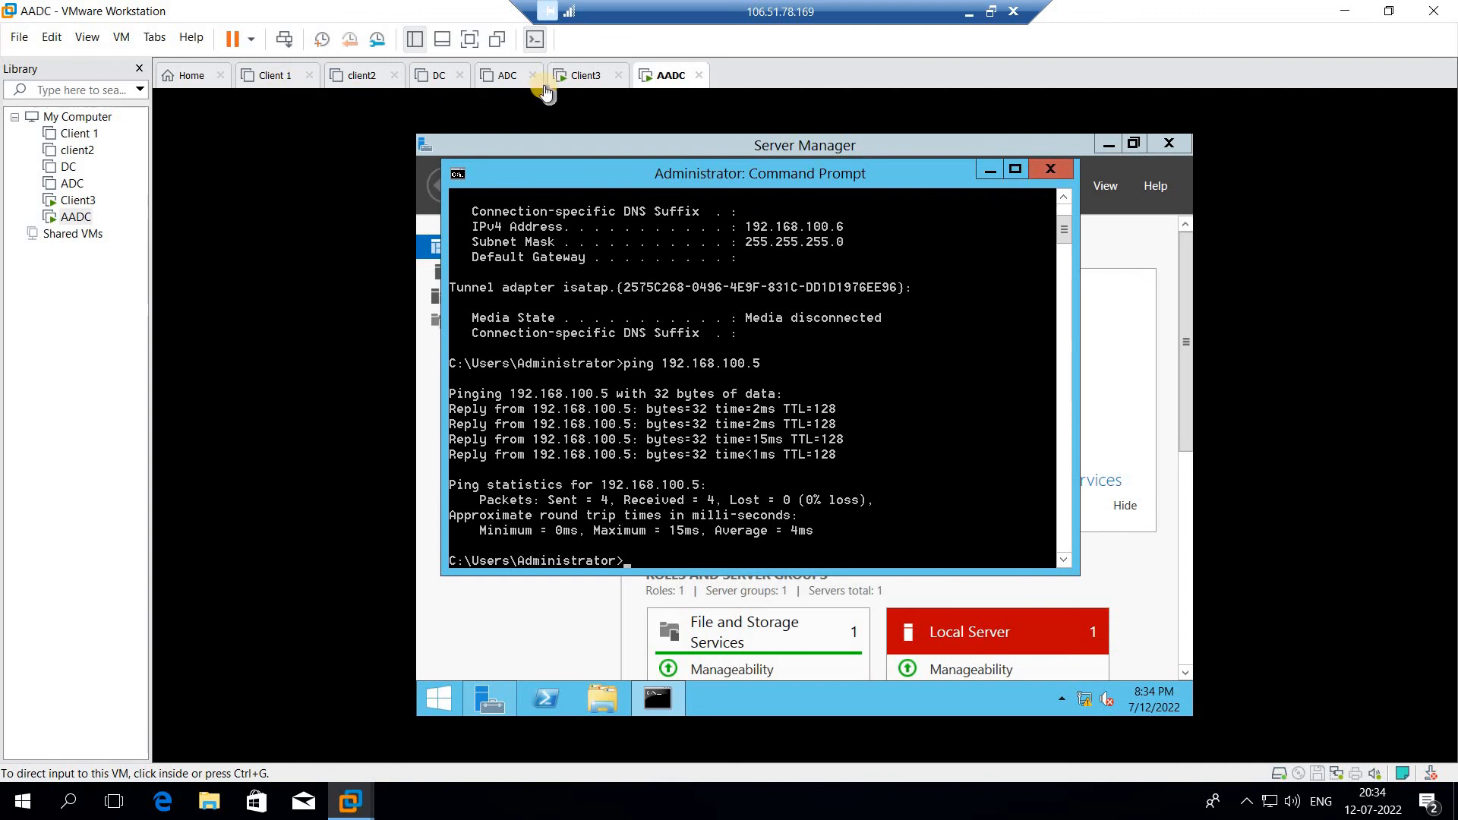
- Browse the Client 1, client2, DC and ADC summaries, then minimize the remote session
{"action": "left_click", "coordinate": [291, 88]}
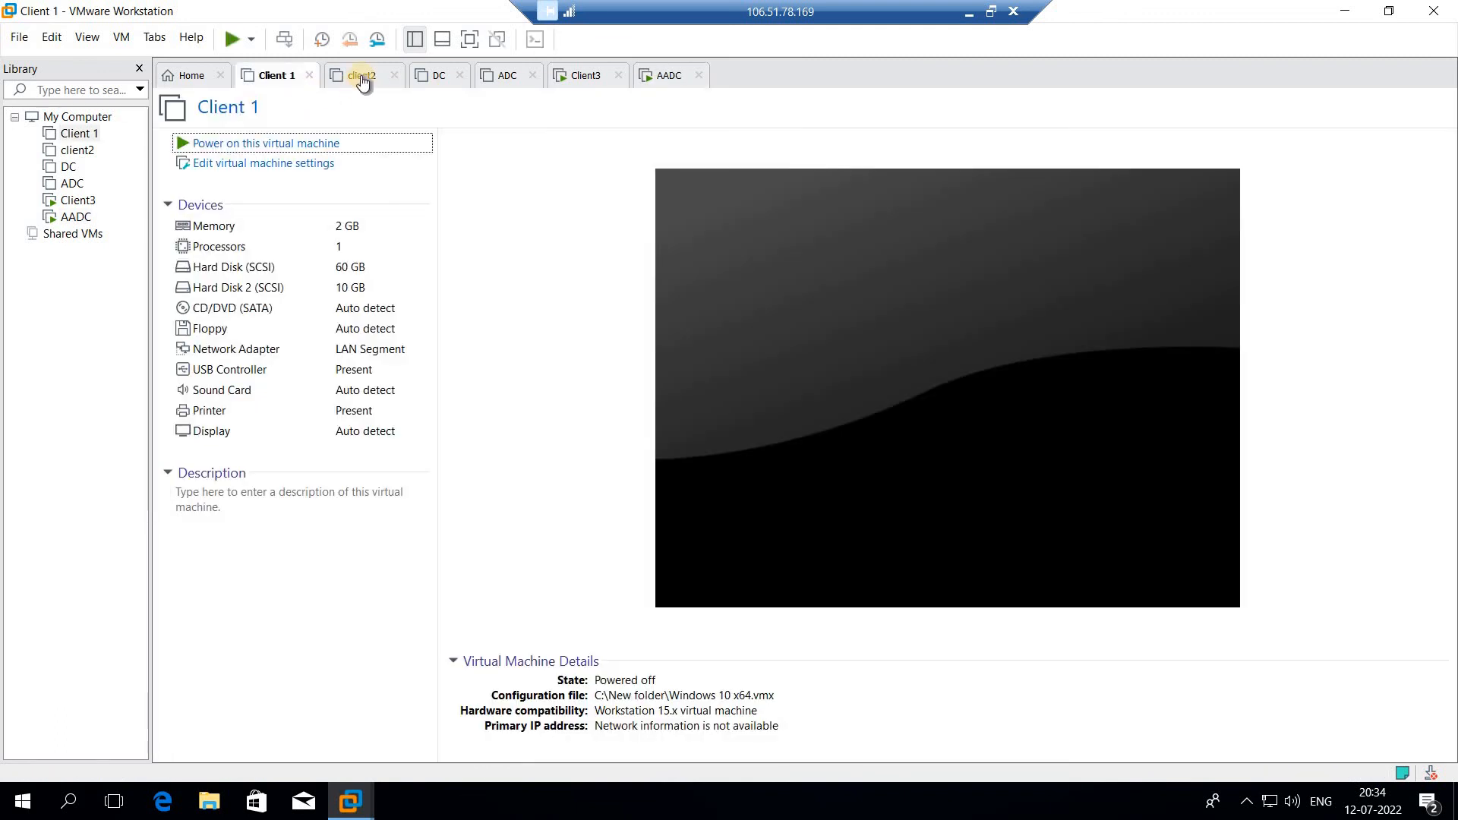
{"action": "left_click", "coordinate": [359, 80]}
{"action": "left_click", "coordinate": [439, 84]}
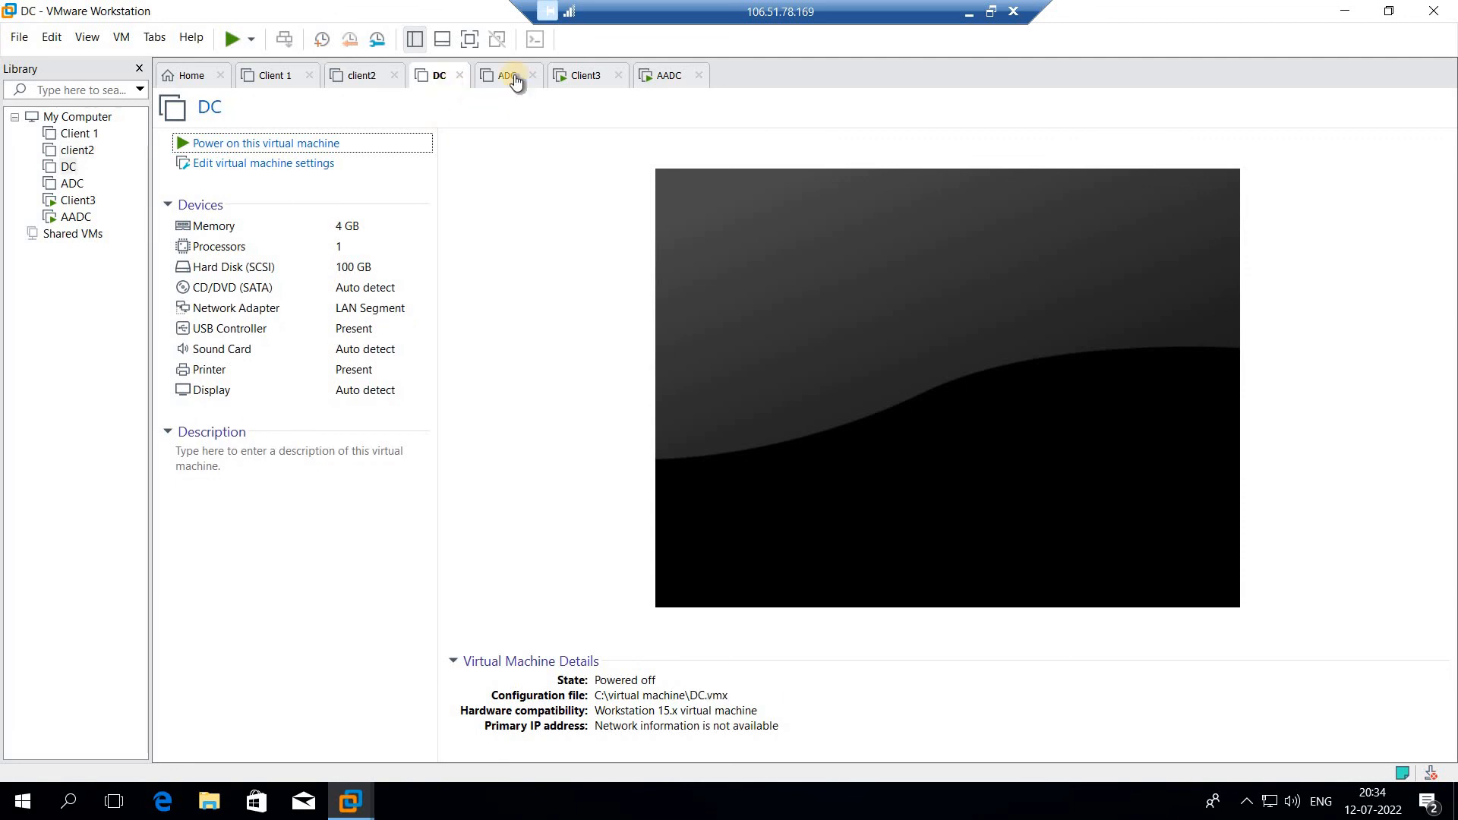
{"action": "left_click", "coordinate": [514, 82]}
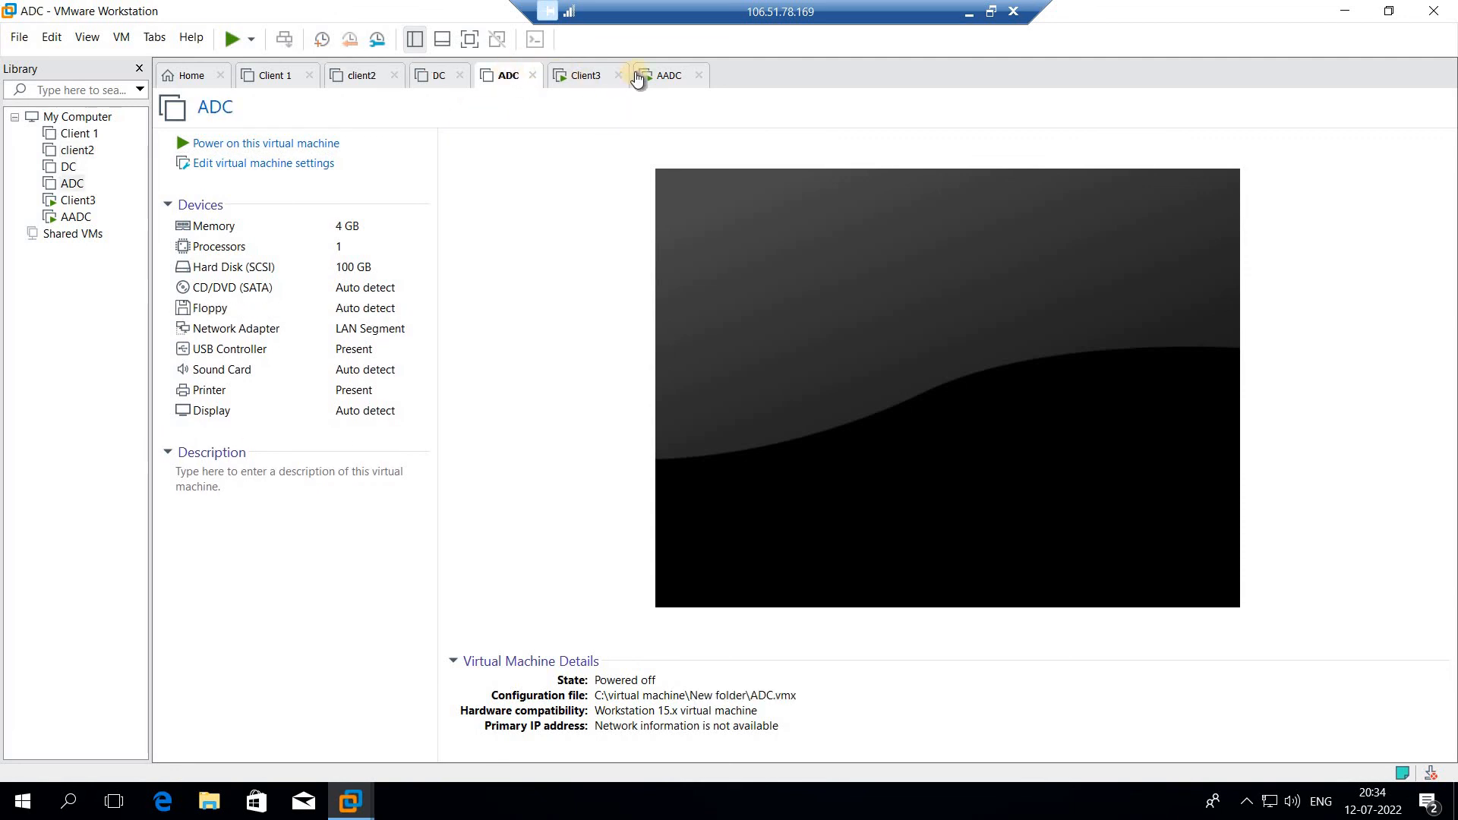
{"action": "left_click", "coordinate": [967, 13]}
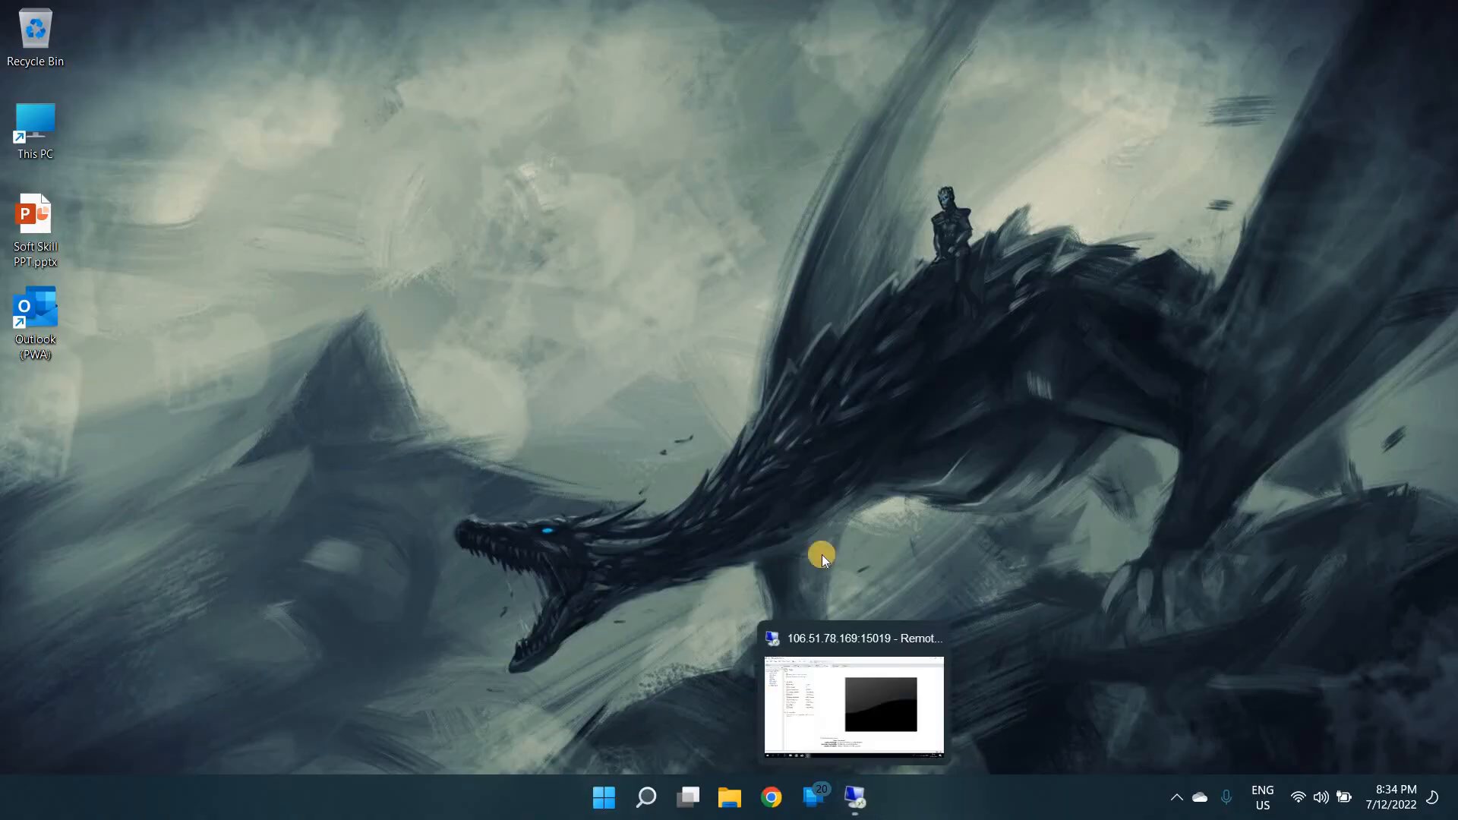